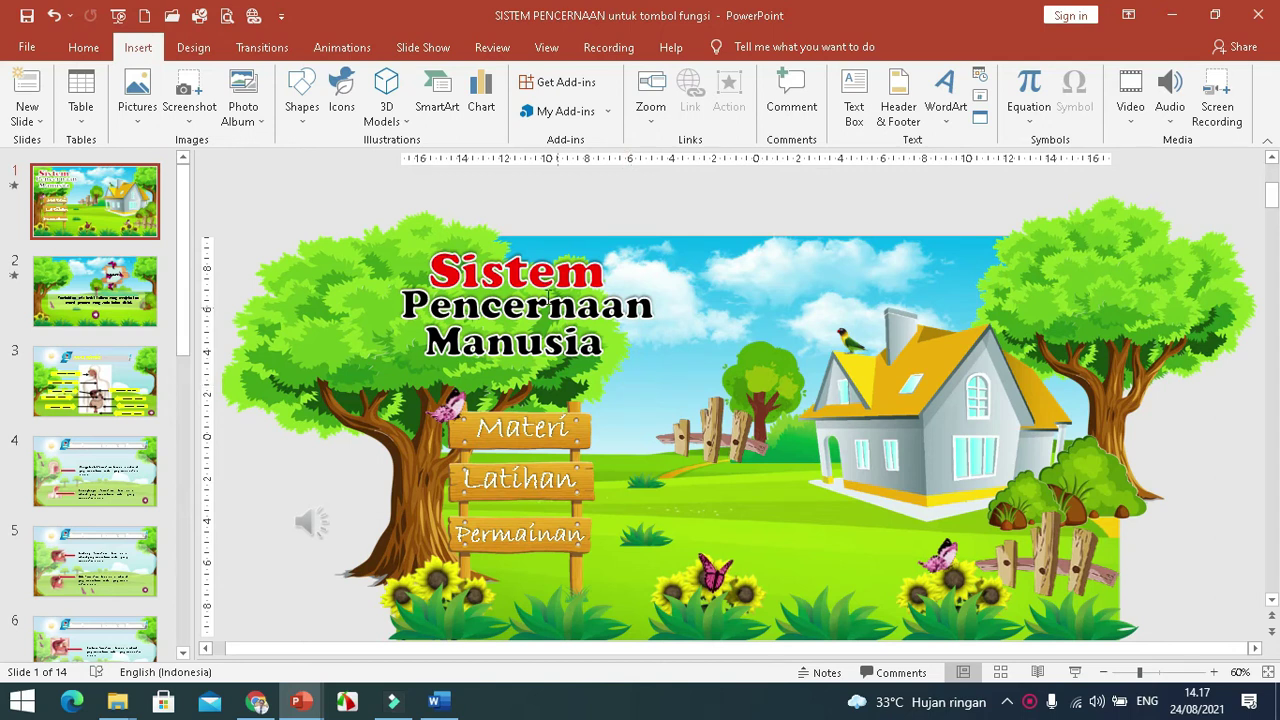
Insert the red X icon picture from this computer, then cut it off the slide.
{"action": "left_click", "coordinate": [301, 118]}
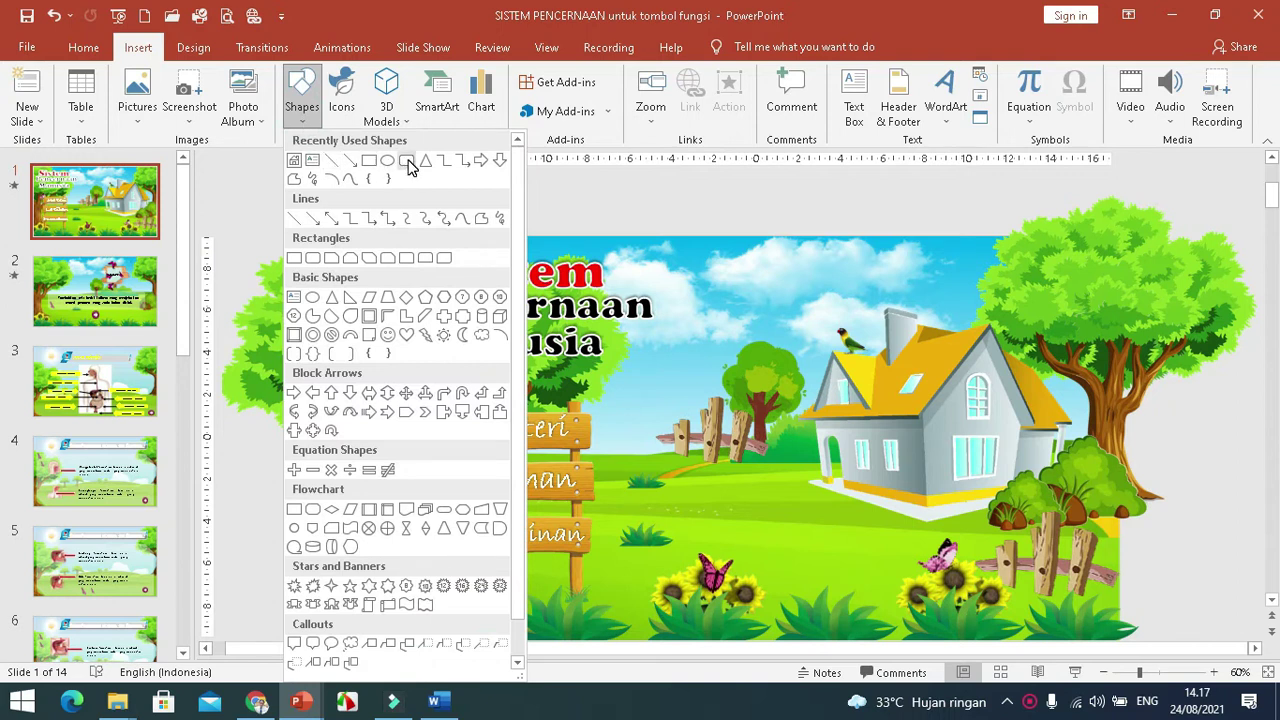
{"action": "left_click", "coordinate": [143, 88]}
{"action": "left_click", "coordinate": [172, 164]}
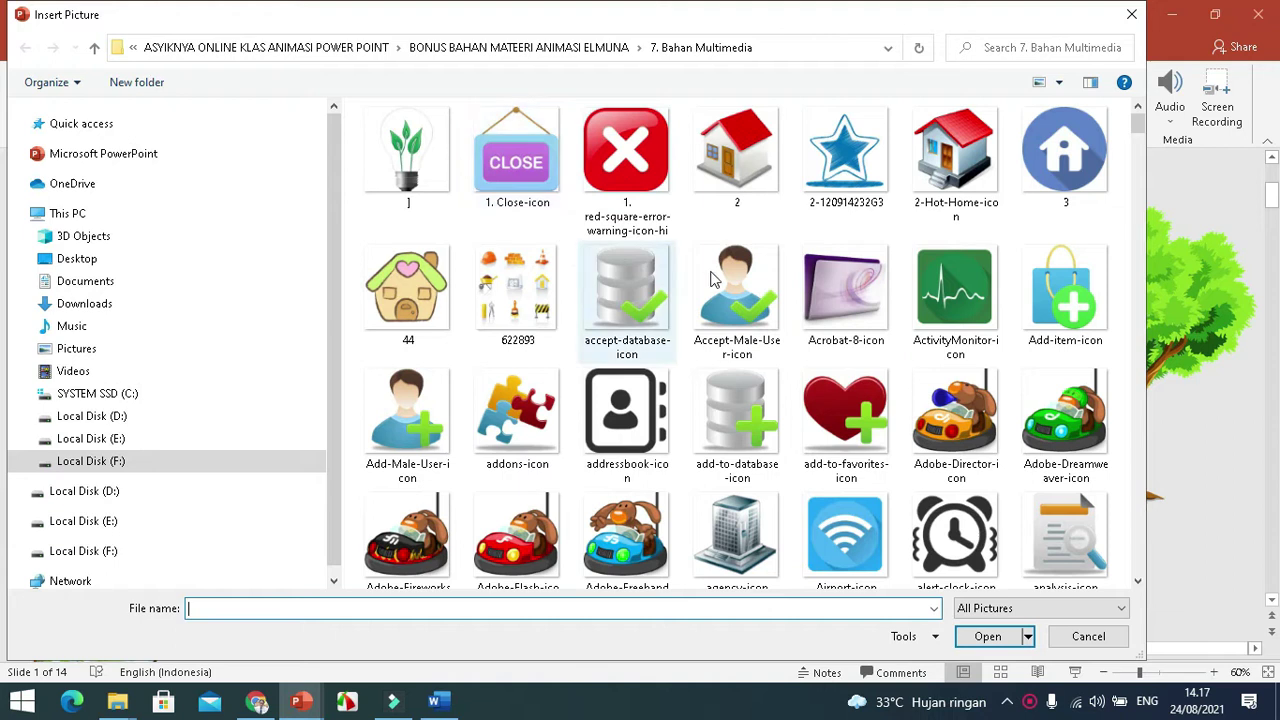
{"action": "scroll", "coordinate": [725, 410], "scroll_direction": "down", "scroll_amount": 1}
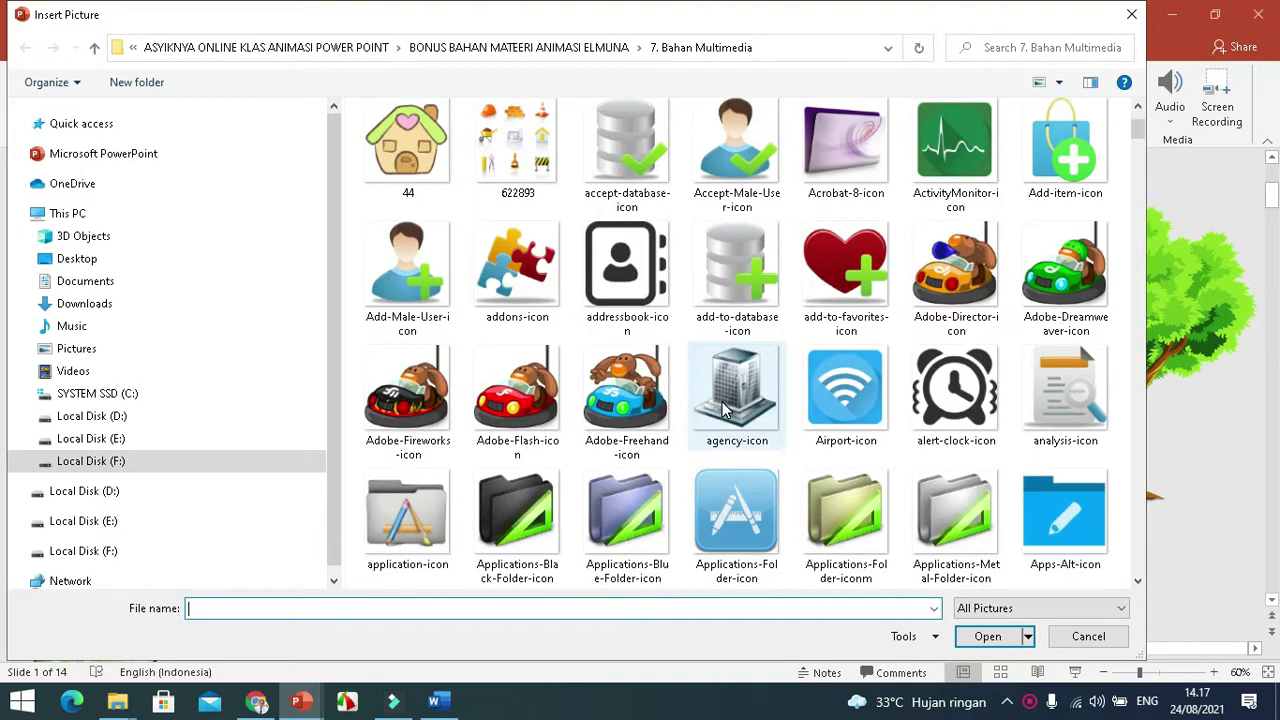
{"action": "scroll", "coordinate": [725, 410], "scroll_direction": "up", "scroll_amount": 1}
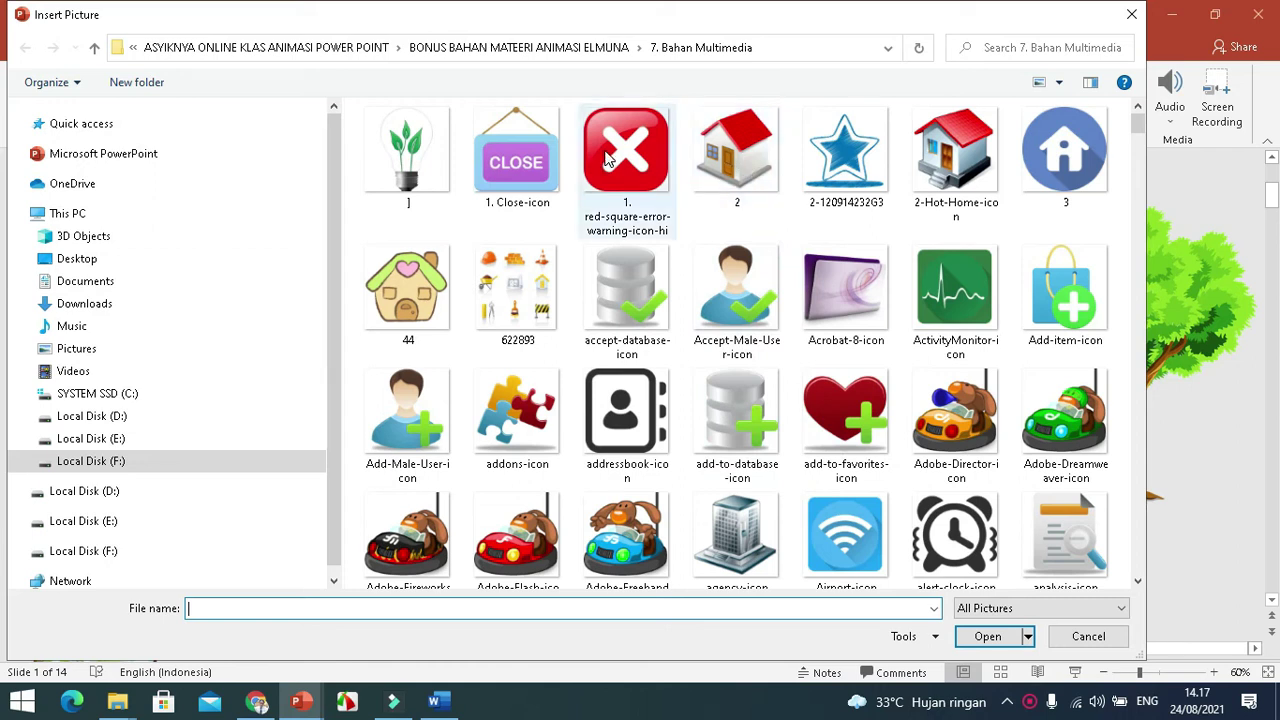
{"action": "double_click", "coordinate": [638, 158]}
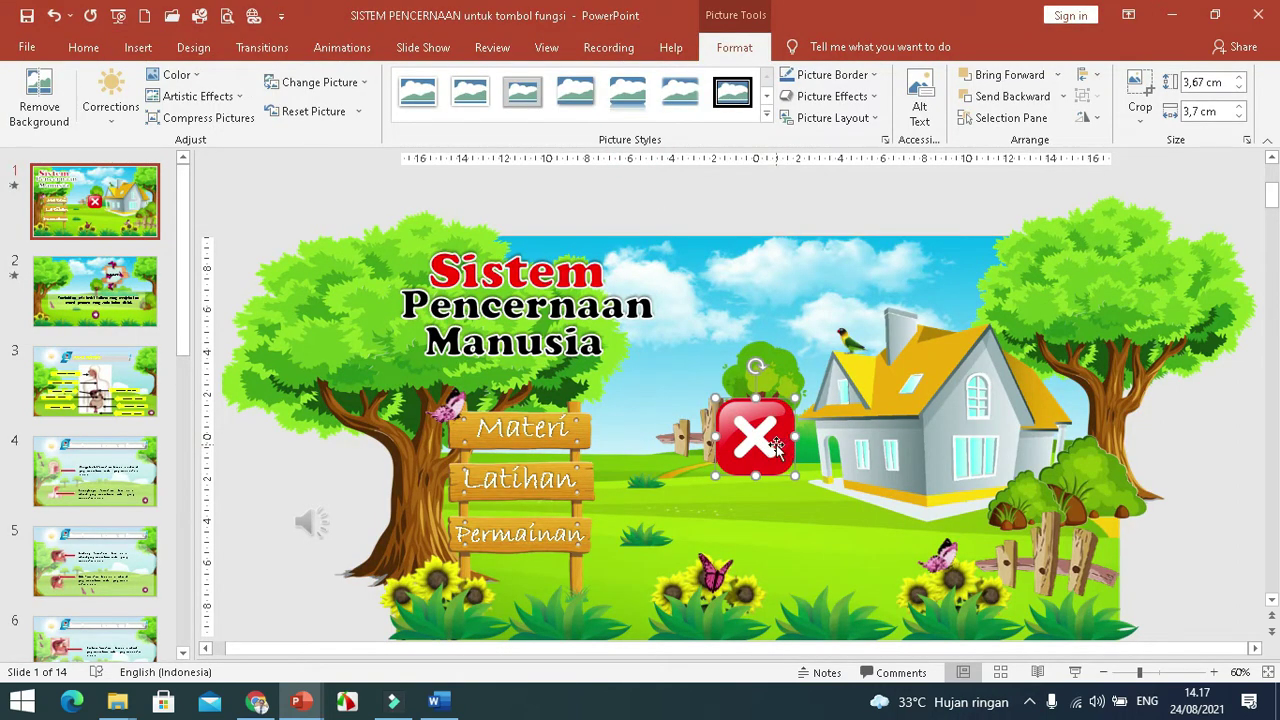
{"action": "left_click", "coordinate": [83, 47]}
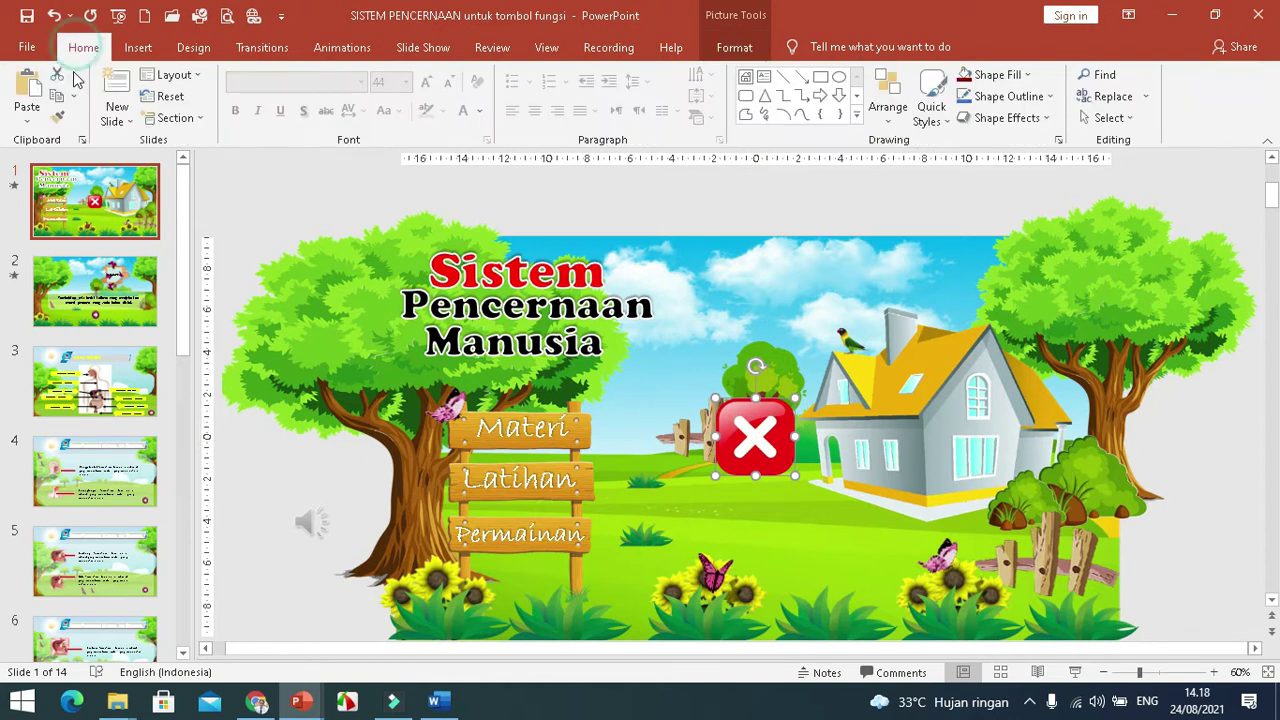
{"action": "left_click", "coordinate": [62, 78]}
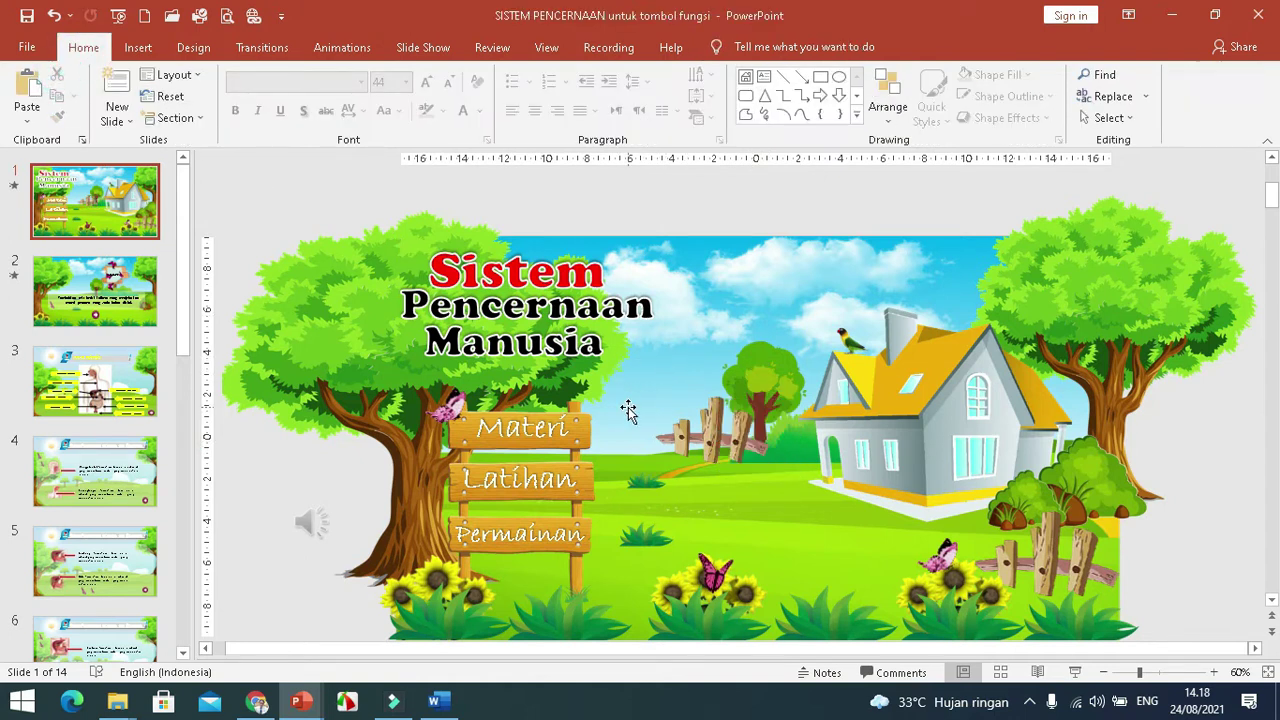
Select the whole Materi box and set its action to hyperlink to Slide 2.
{"action": "left_click", "coordinate": [578, 443]}
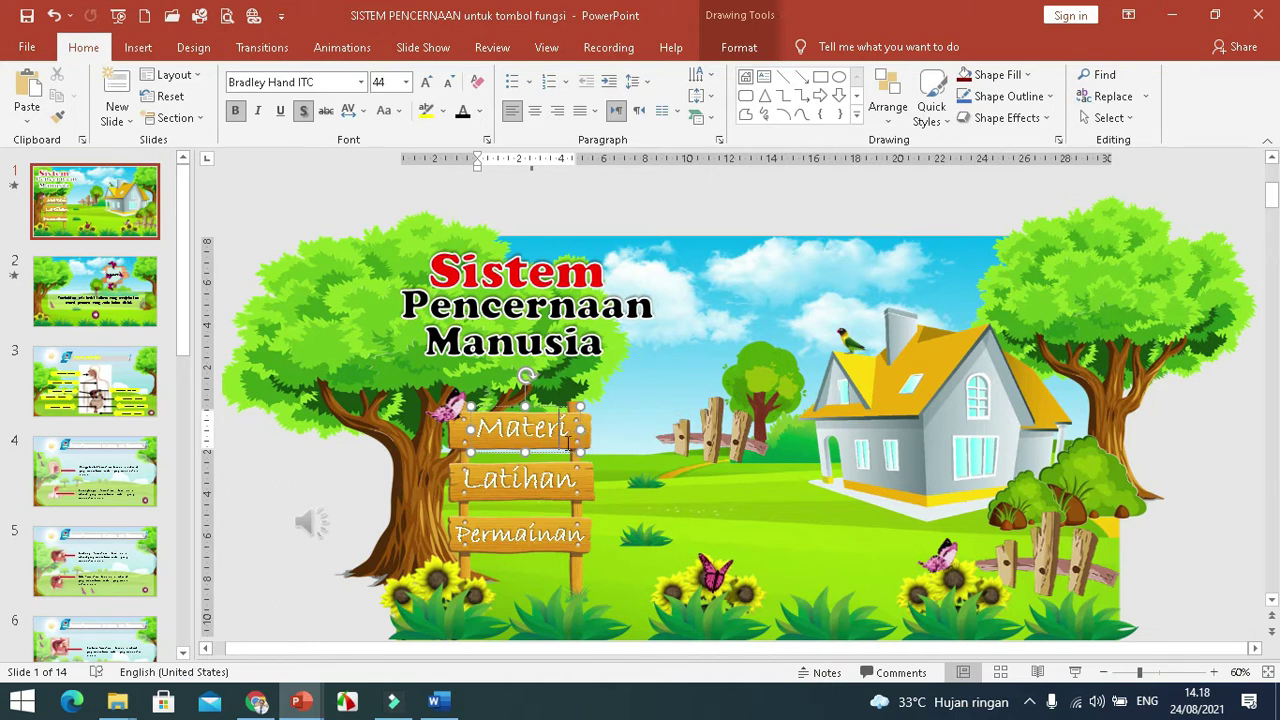
{"action": "left_click", "coordinate": [578, 428]}
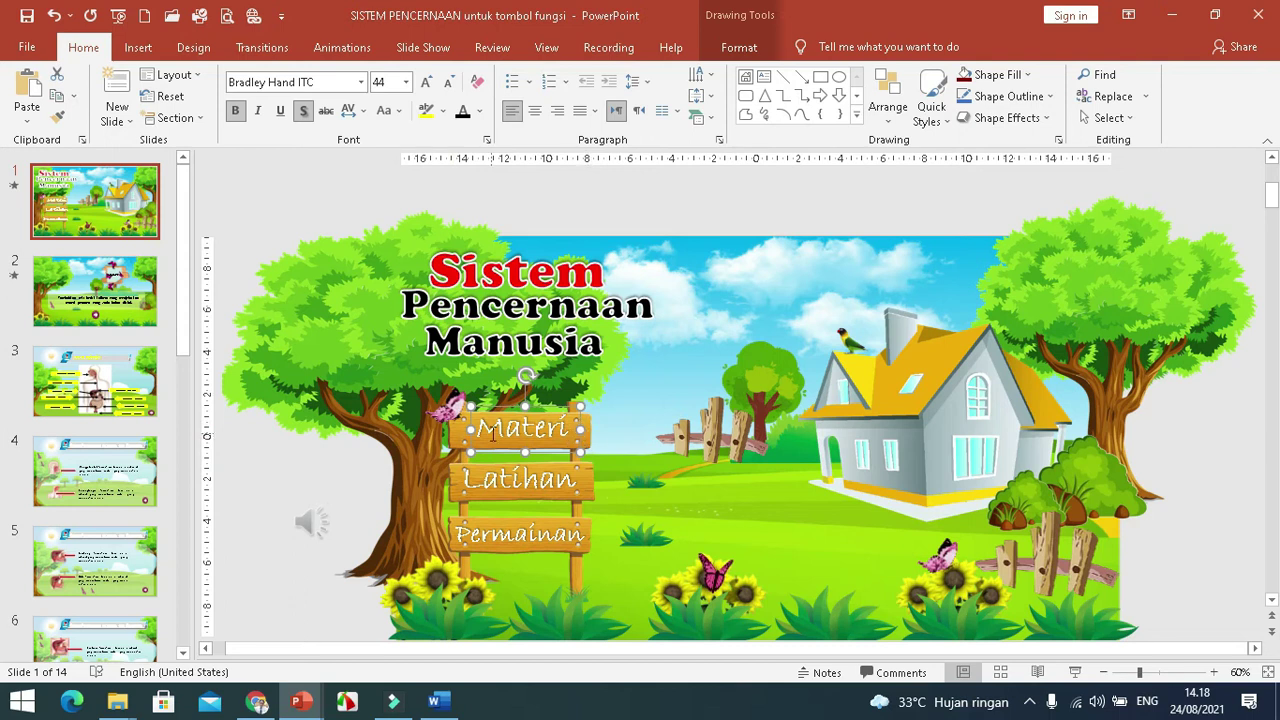
{"action": "left_click", "coordinate": [527, 428]}
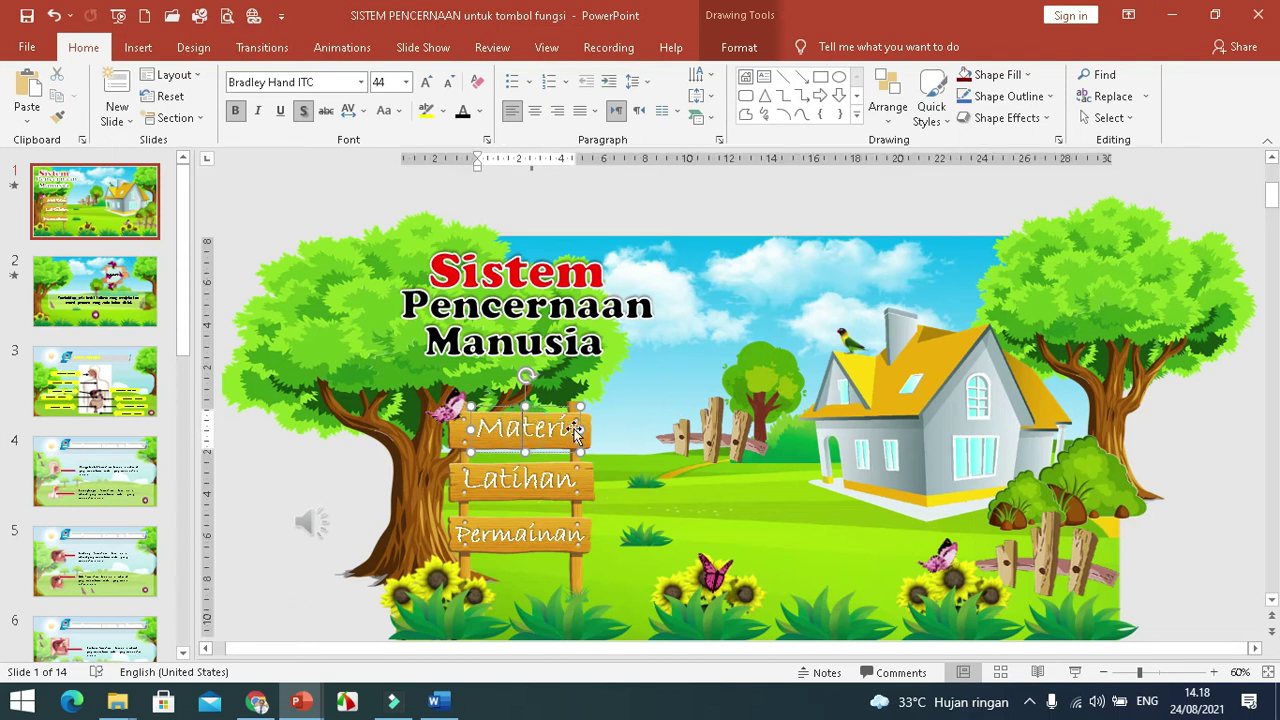
{"action": "left_click", "coordinate": [580, 428]}
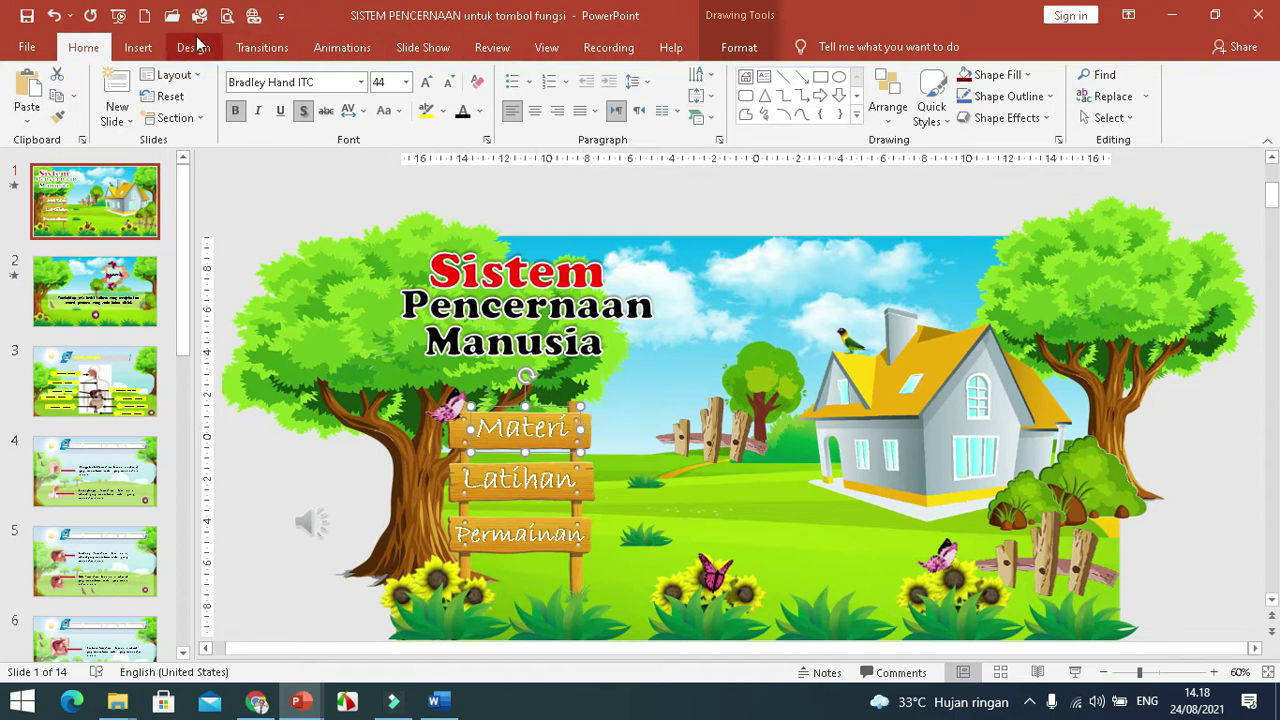
{"action": "left_click", "coordinate": [137, 50]}
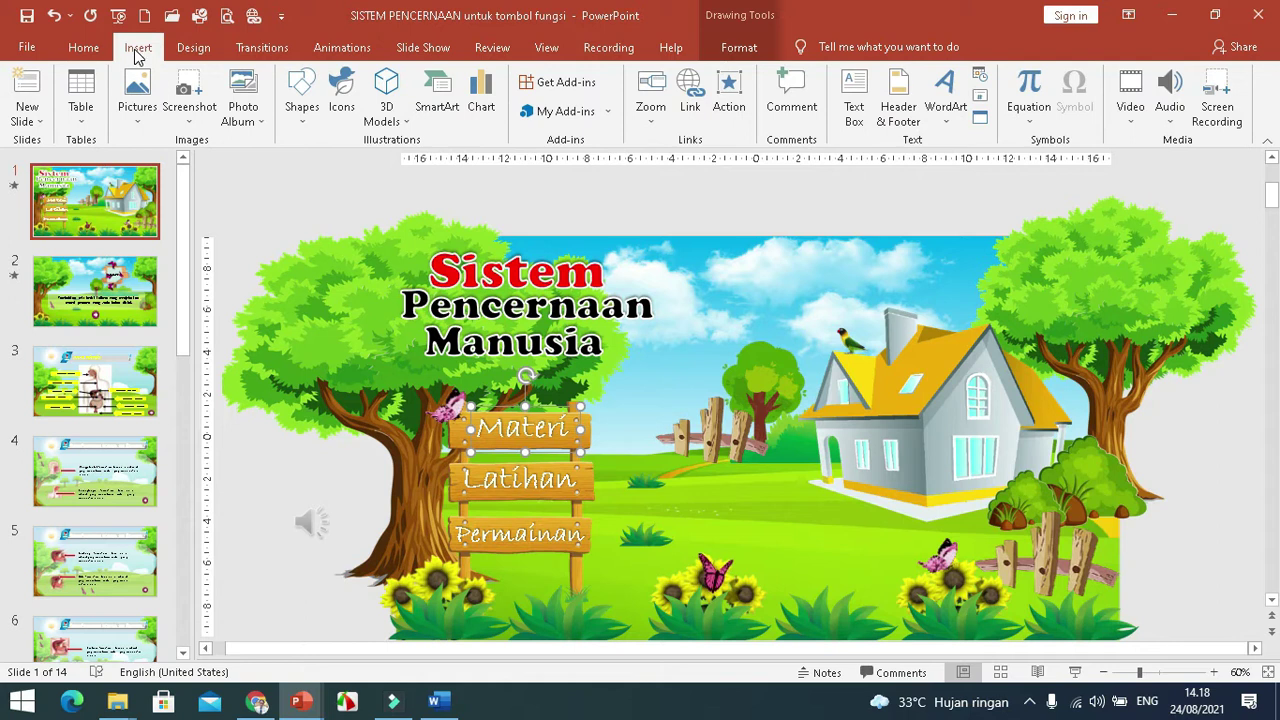
{"action": "left_click", "coordinate": [731, 90]}
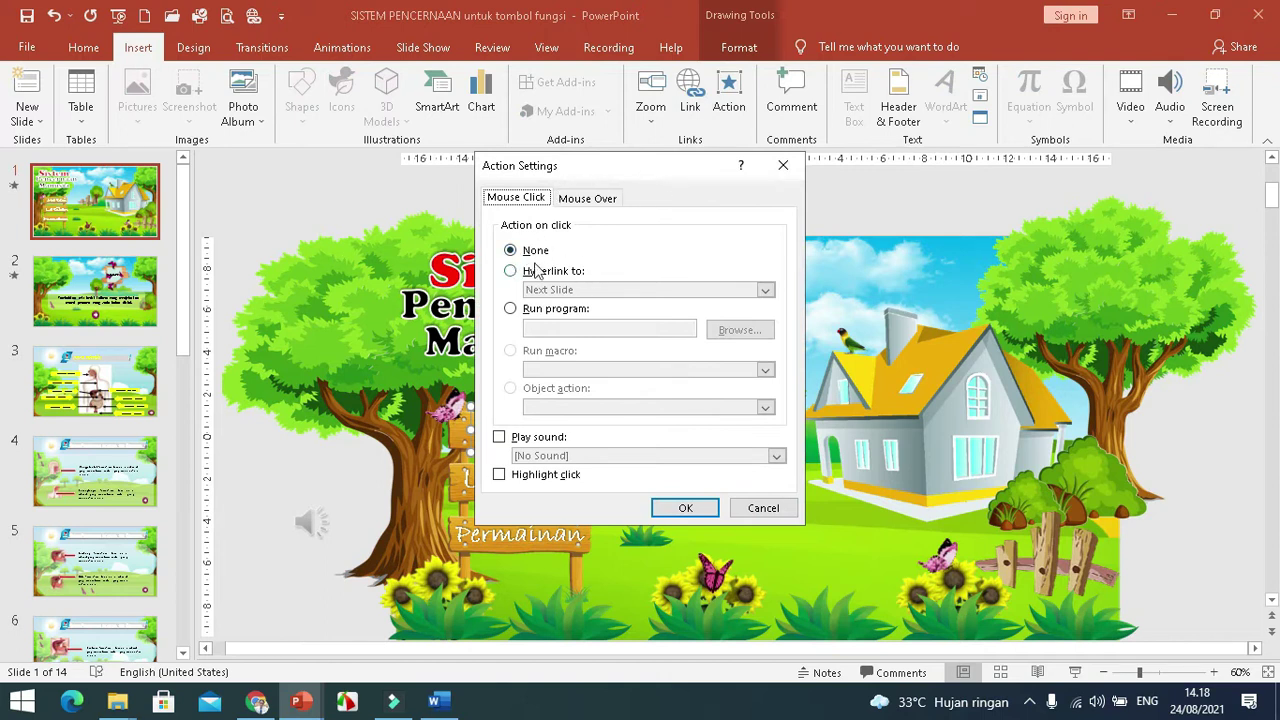
{"action": "left_click", "coordinate": [513, 272]}
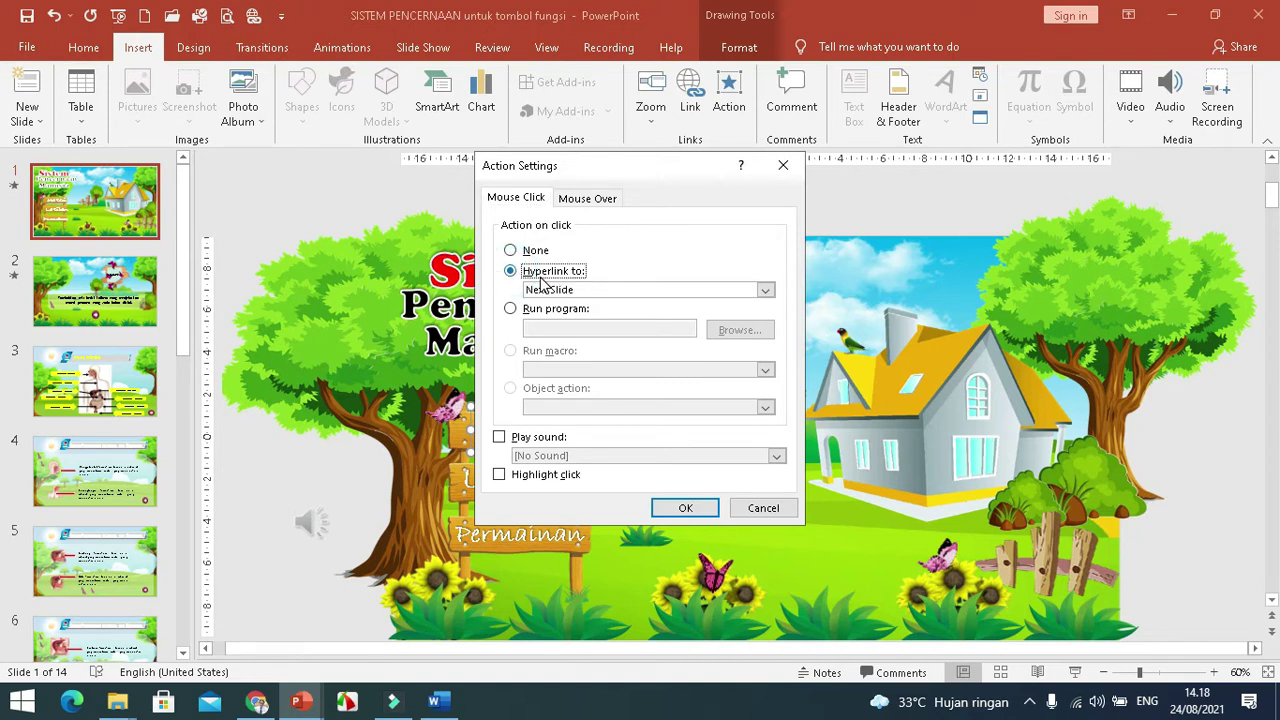
{"action": "left_click", "coordinate": [560, 292]}
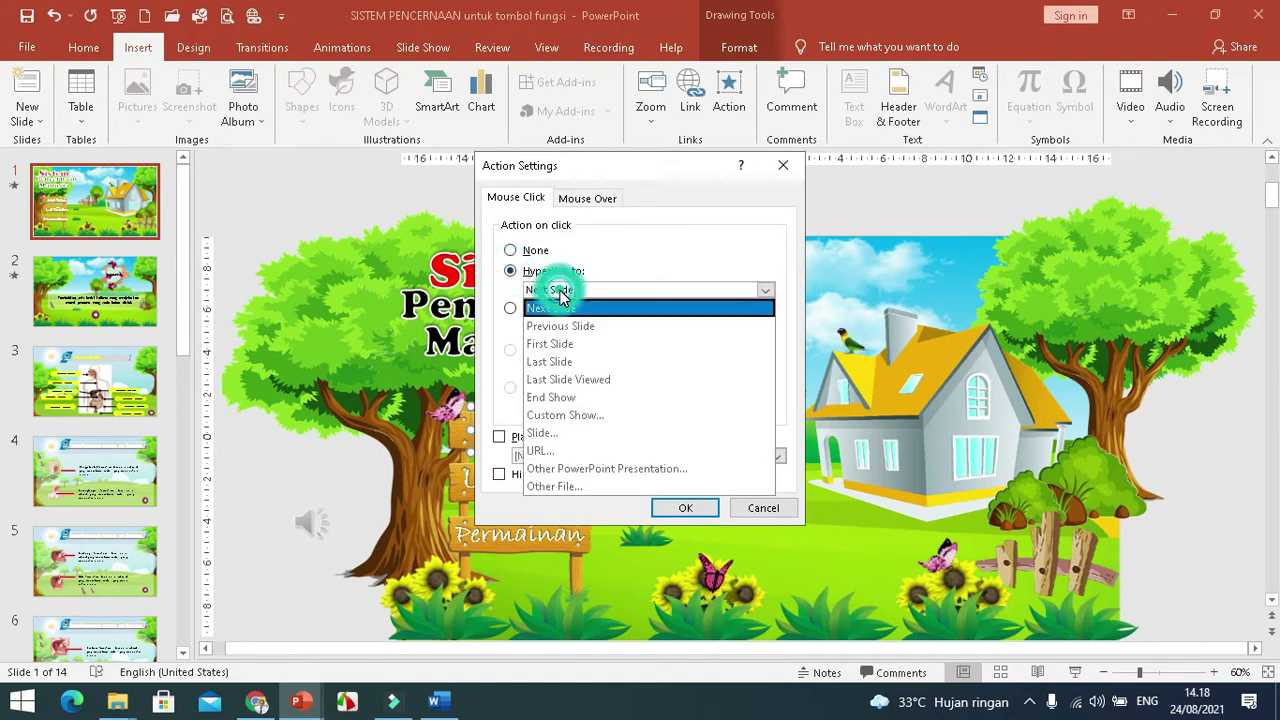
{"action": "left_click", "coordinate": [545, 436]}
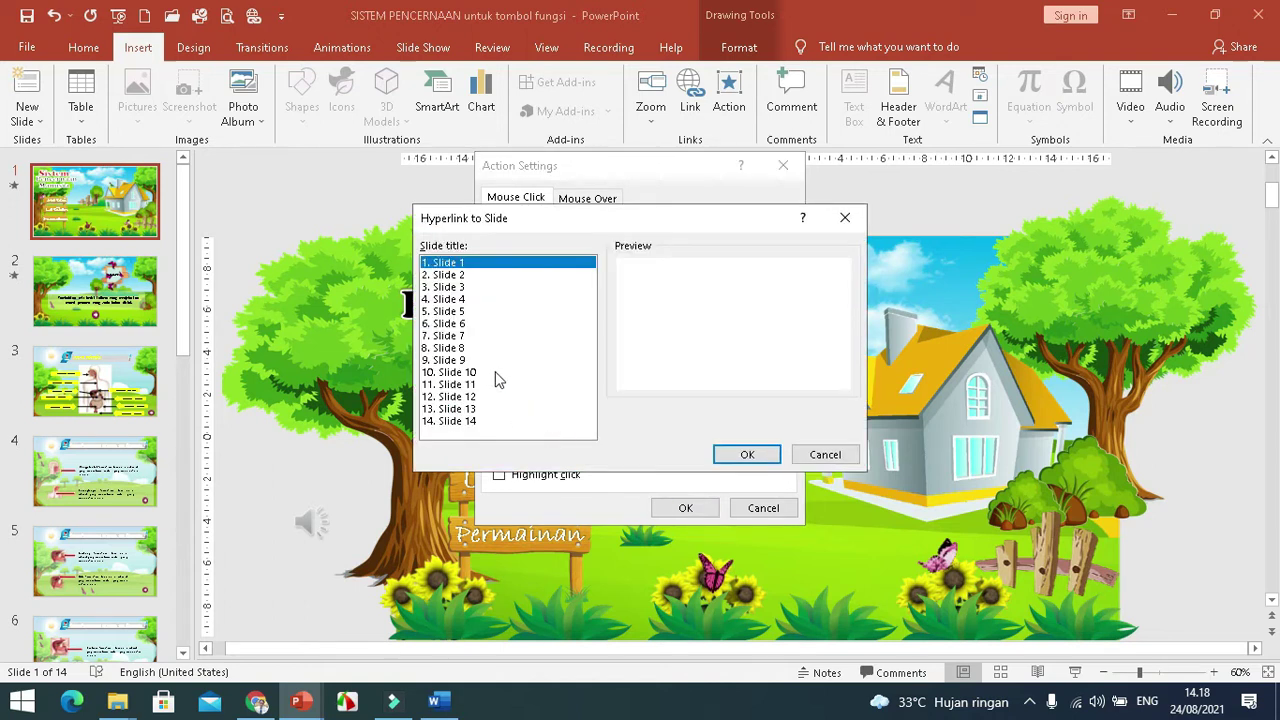
{"action": "left_click", "coordinate": [449, 275]}
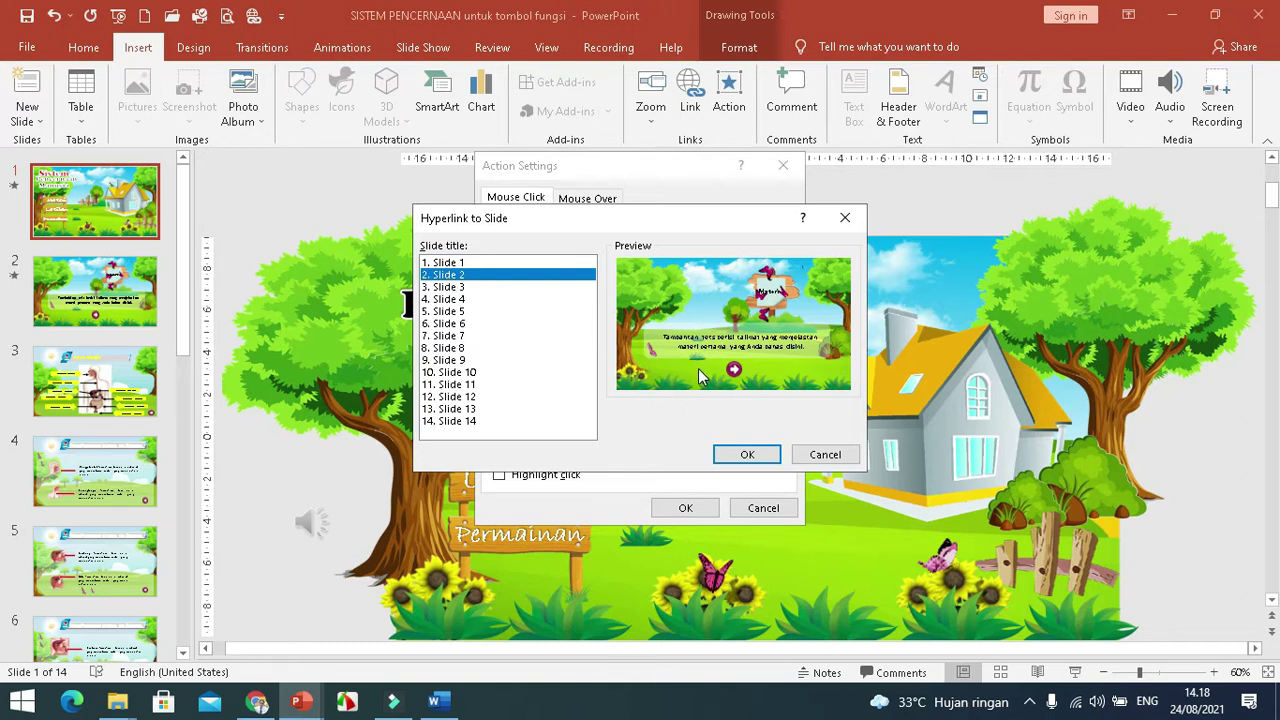
{"action": "left_click", "coordinate": [746, 457]}
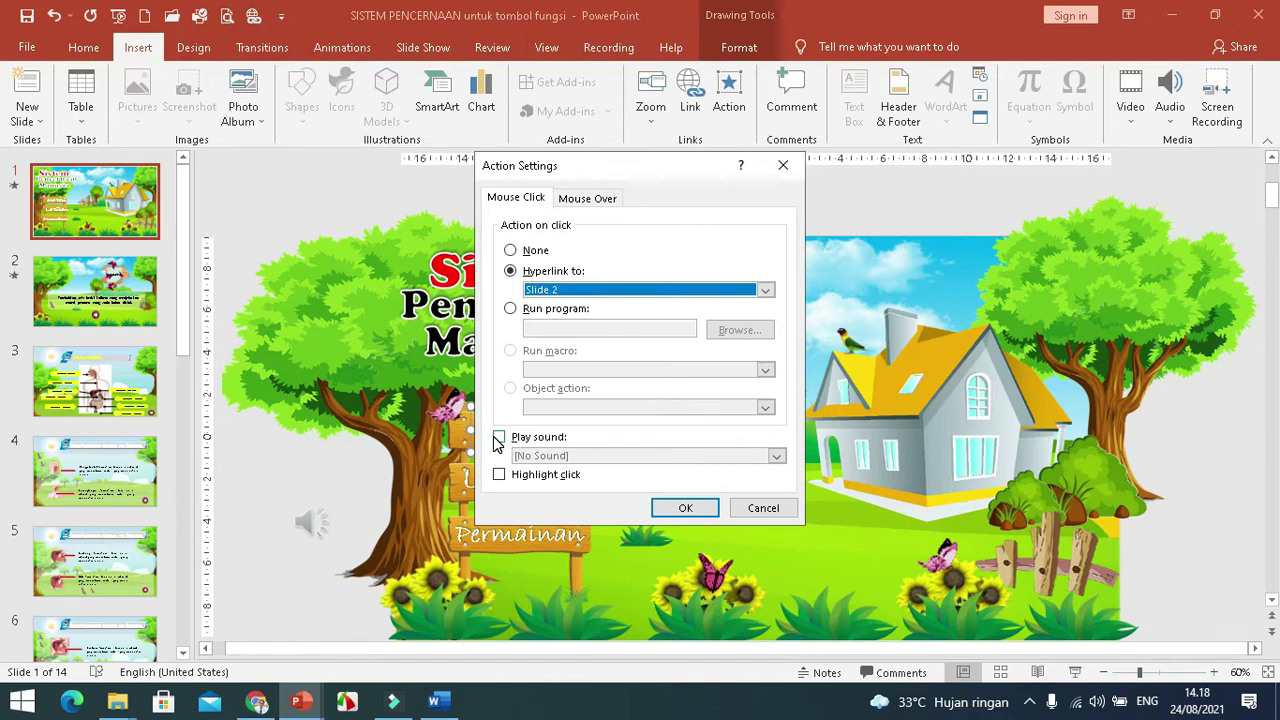
Add the Click sound to the Materi sign's action, then start the slide show.
{"action": "left_click", "coordinate": [500, 439]}
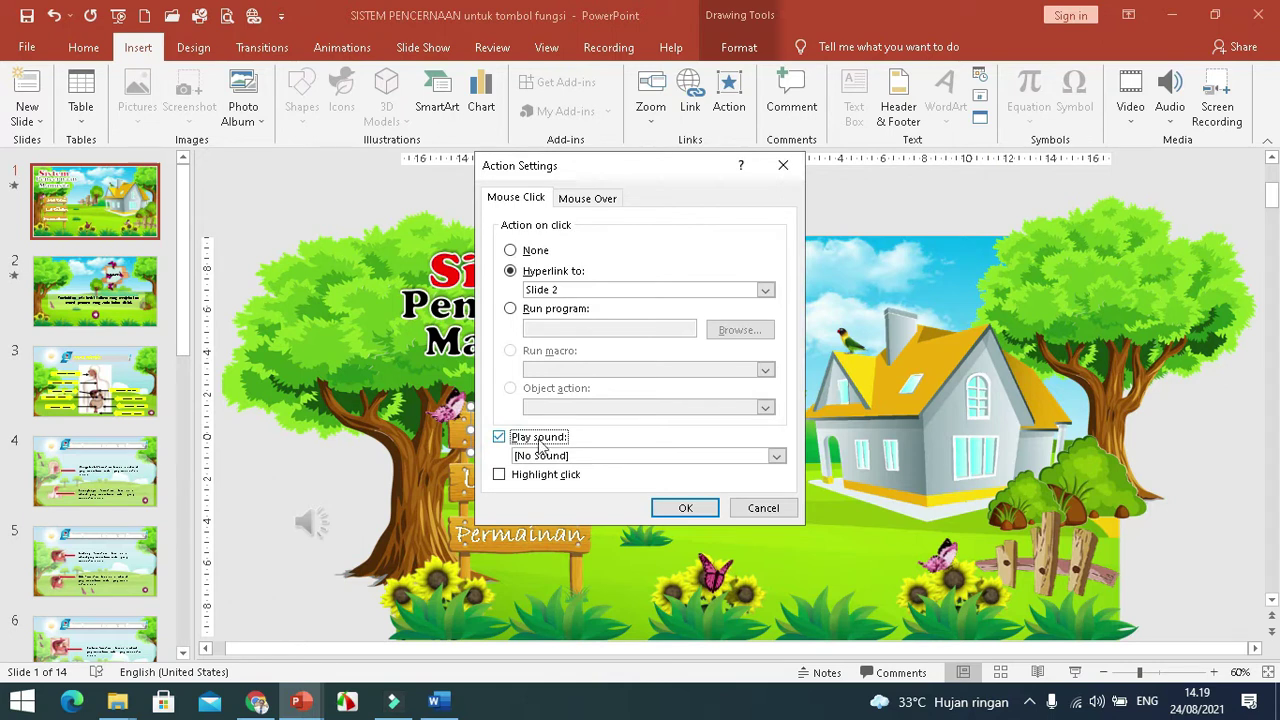
{"action": "left_click", "coordinate": [583, 457]}
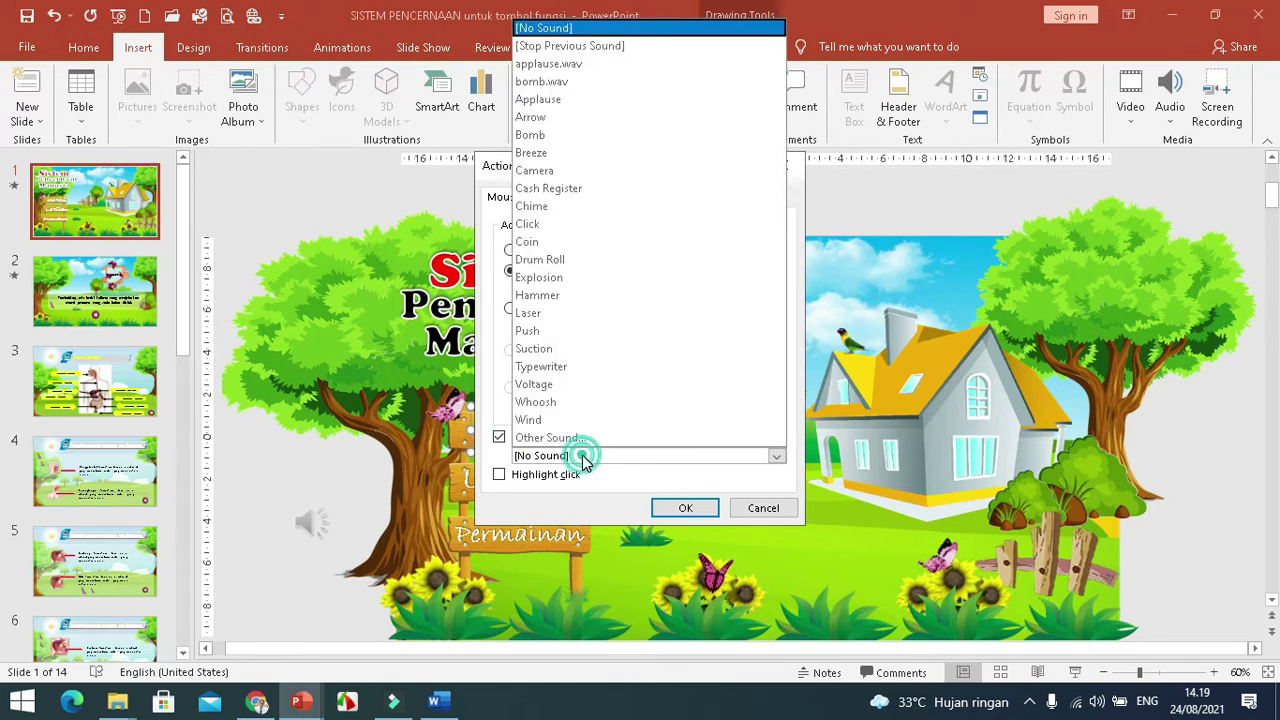
{"action": "left_click", "coordinate": [540, 226]}
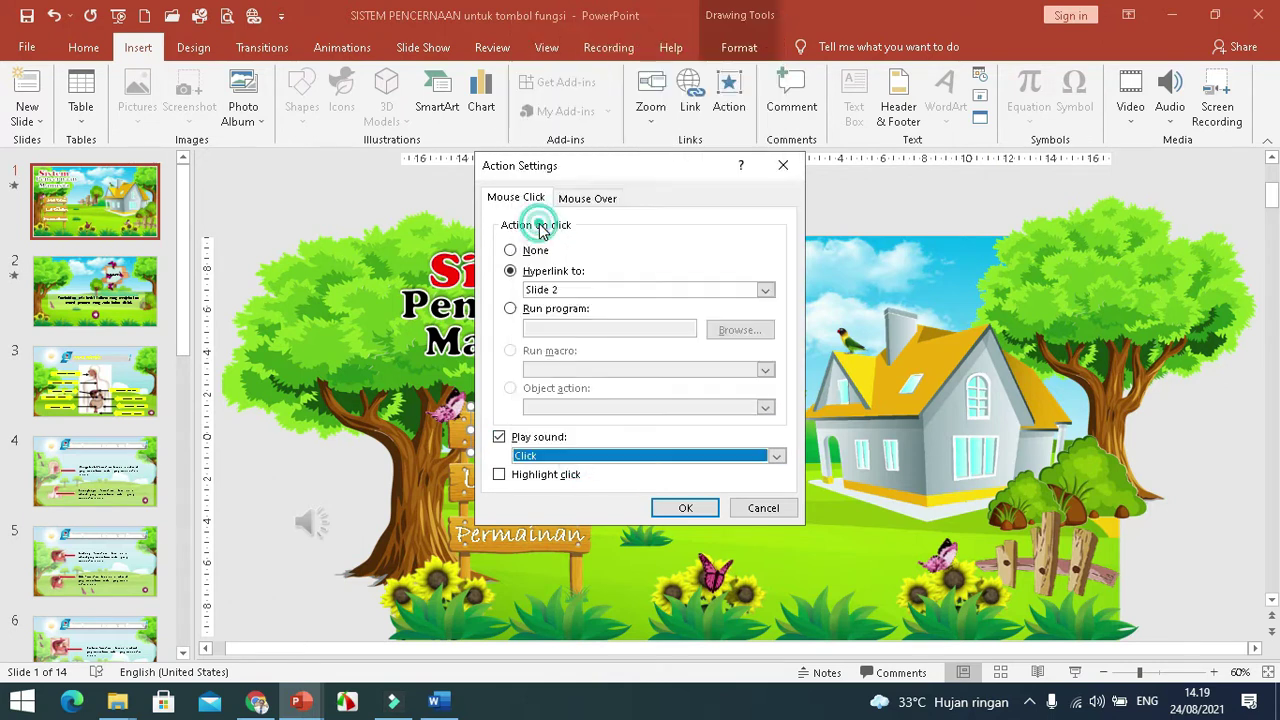
{"action": "left_click", "coordinate": [688, 509]}
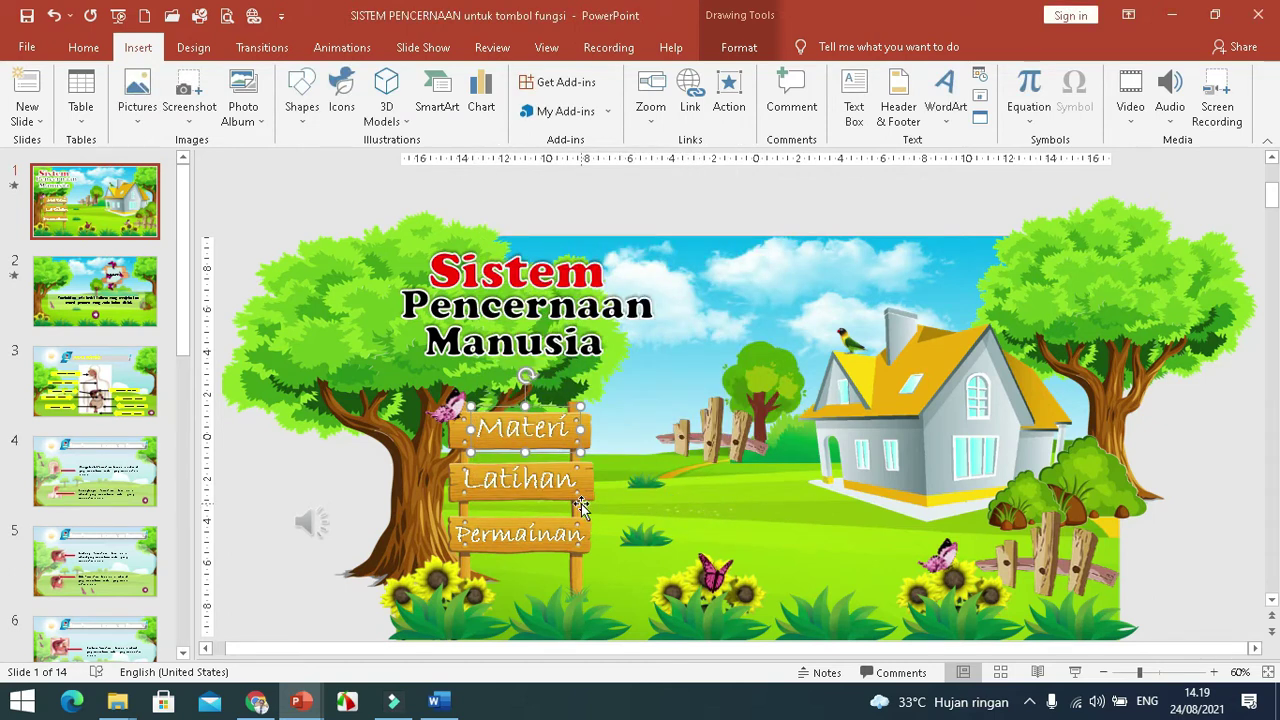
{"action": "left_click", "coordinate": [1075, 672]}
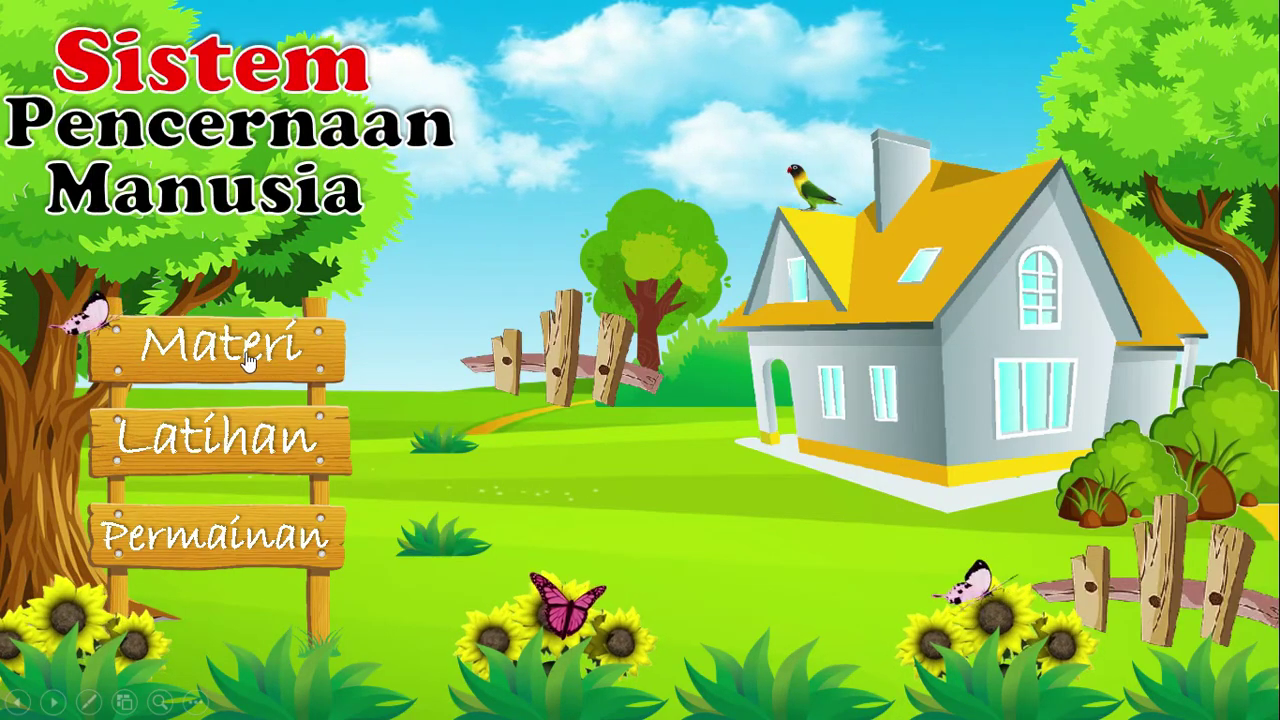
Test the Materi link in the show, then select the Latihan box on the title slide.
{"action": "left_click", "coordinate": [230, 357]}
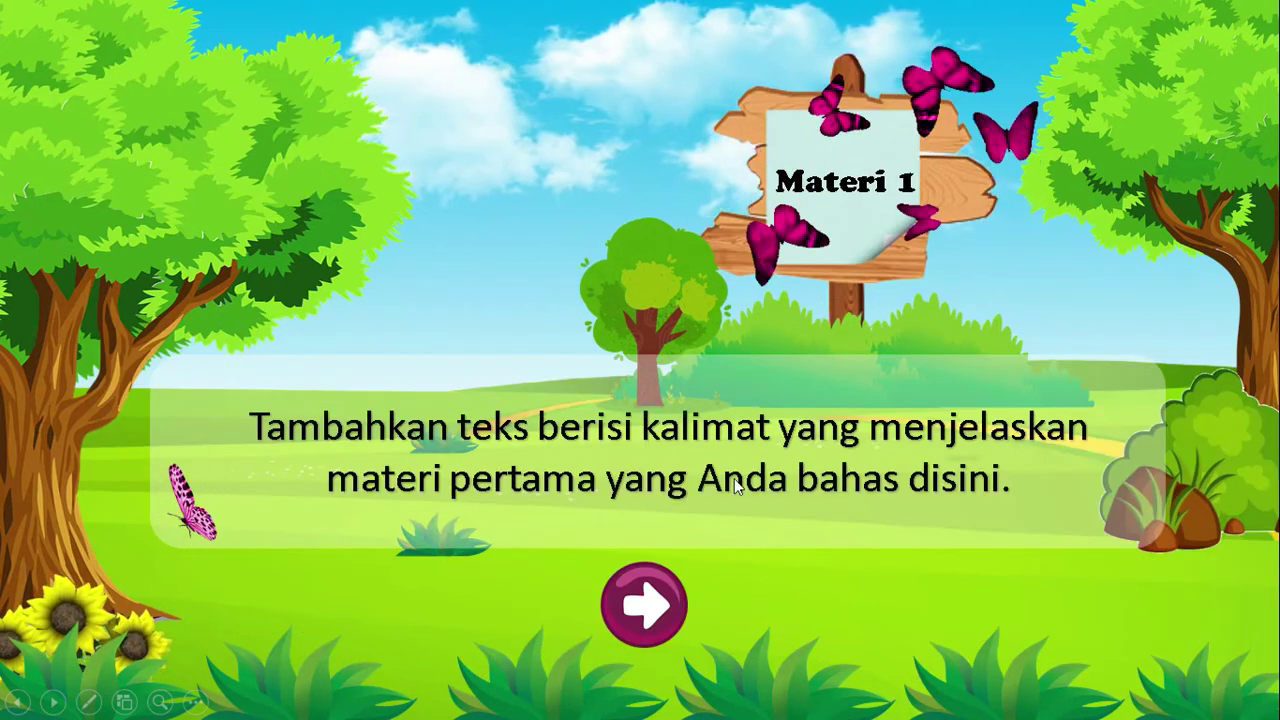
{"action": "key", "text": "Escape"}
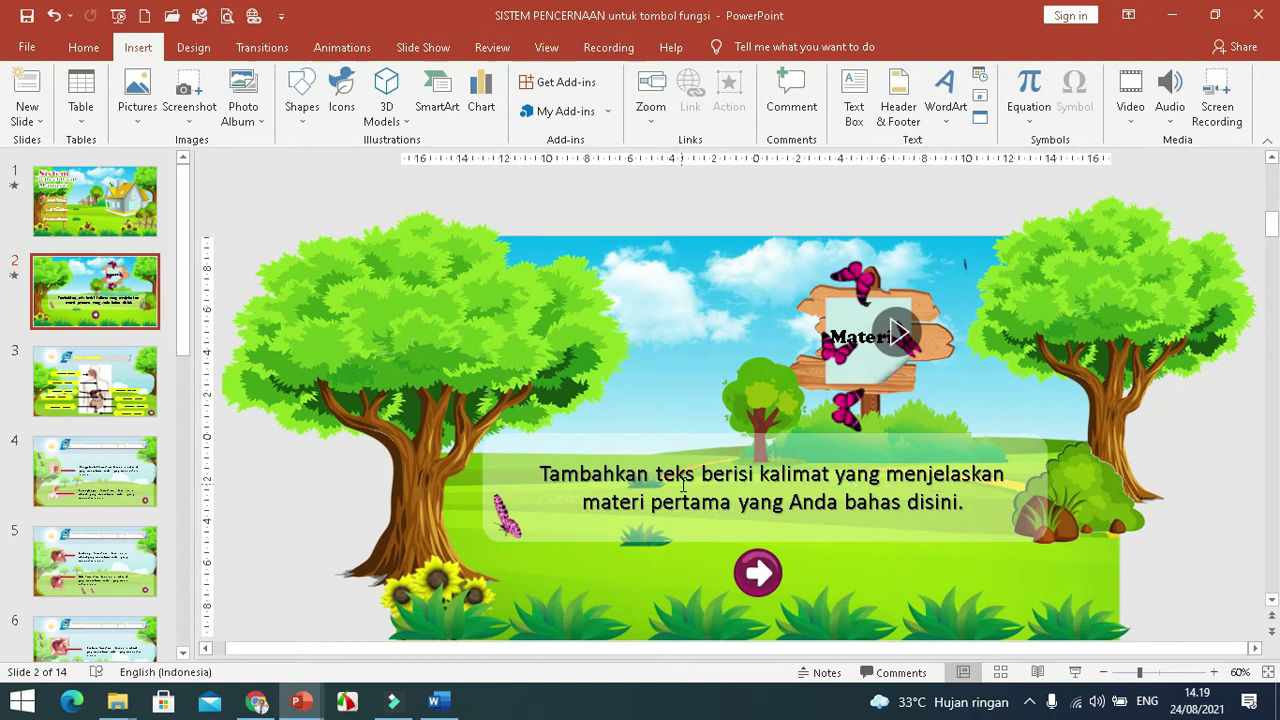
{"action": "left_click", "coordinate": [98, 213]}
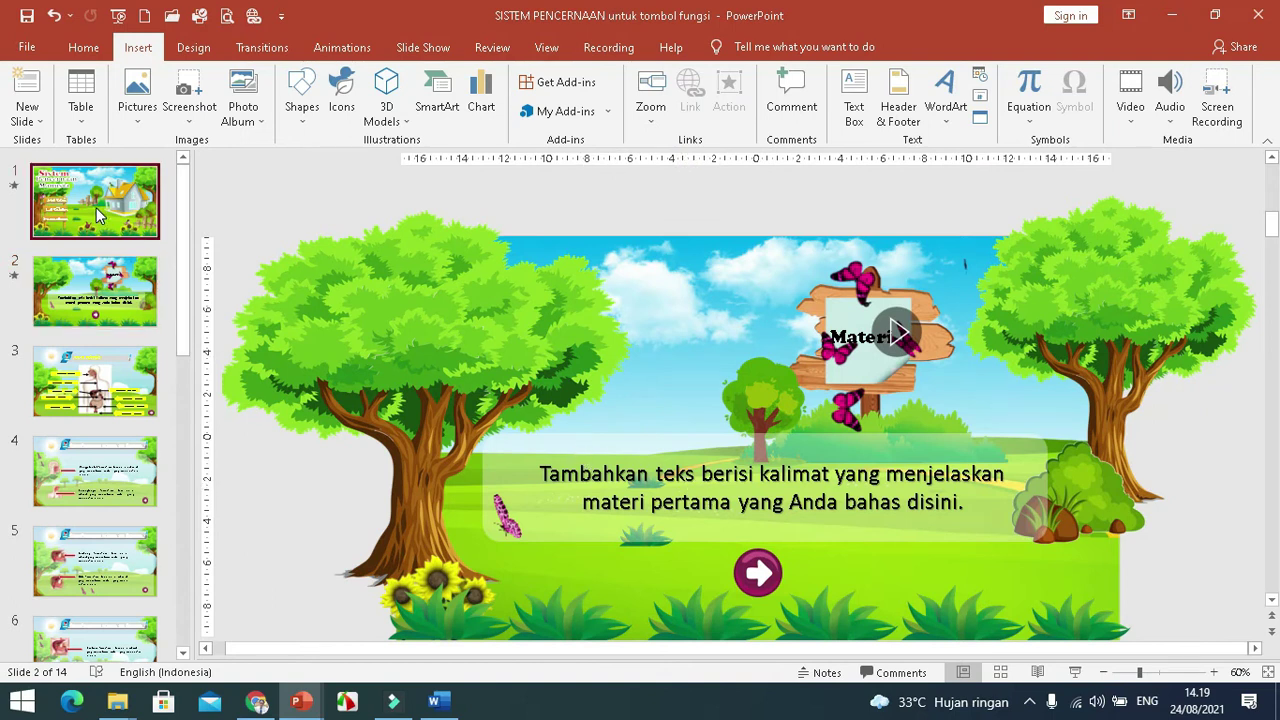
{"action": "left_click", "coordinate": [545, 470]}
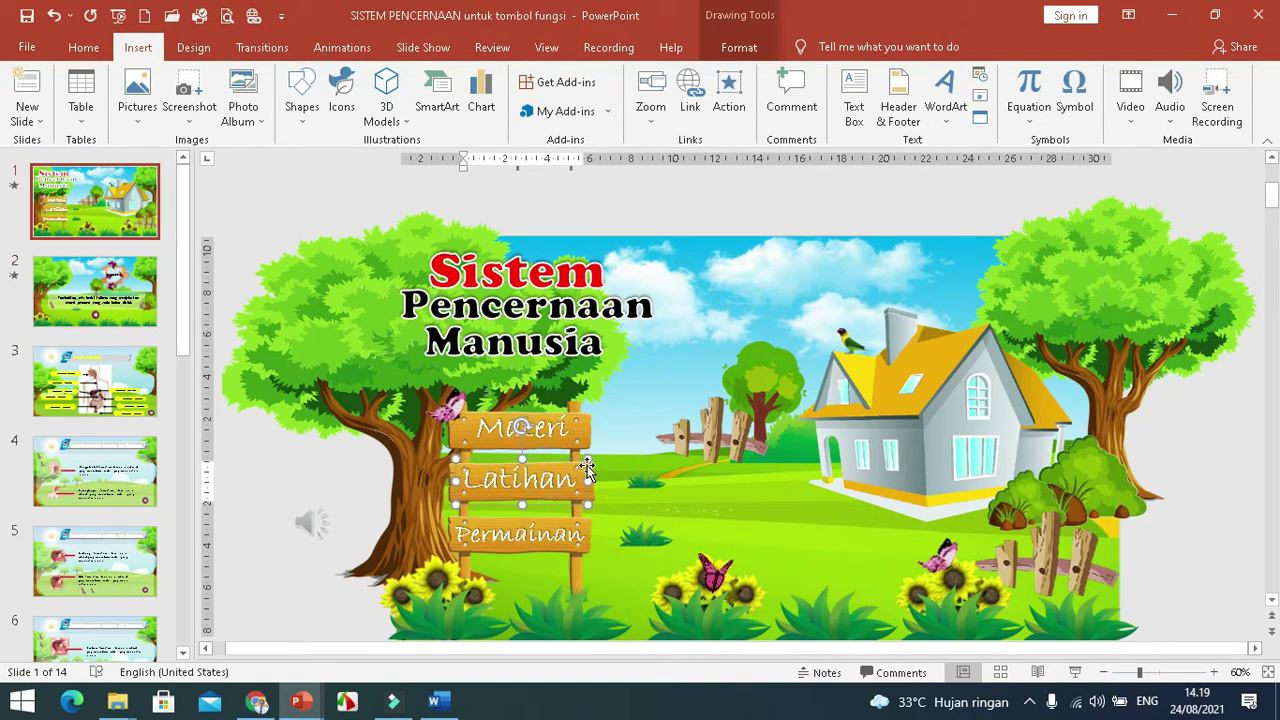
{"action": "left_click", "coordinate": [588, 470]}
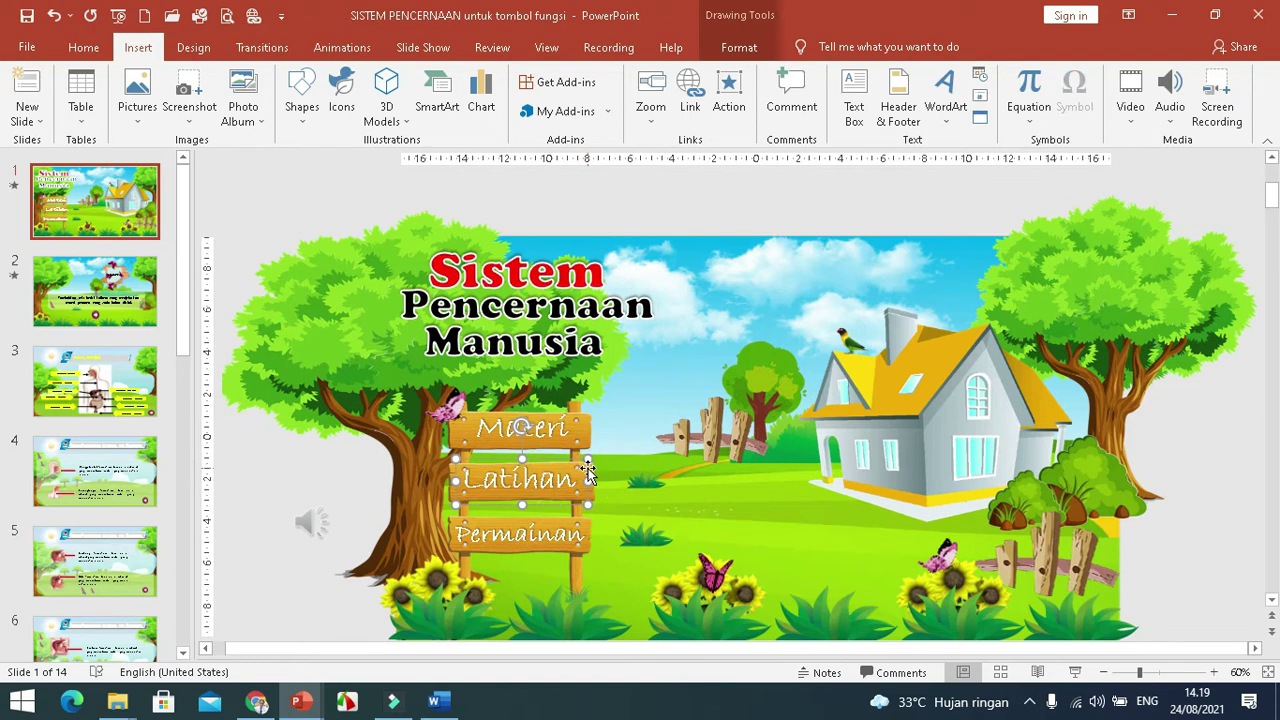
Review the Latihan Soal instructions on slide 9, then reselect the Latihan sign on slide 1.
{"action": "scroll", "coordinate": [155, 560], "scroll_direction": "down", "scroll_amount": 2}
{"action": "scroll", "coordinate": [138, 565], "scroll_direction": "down", "scroll_amount": 2}
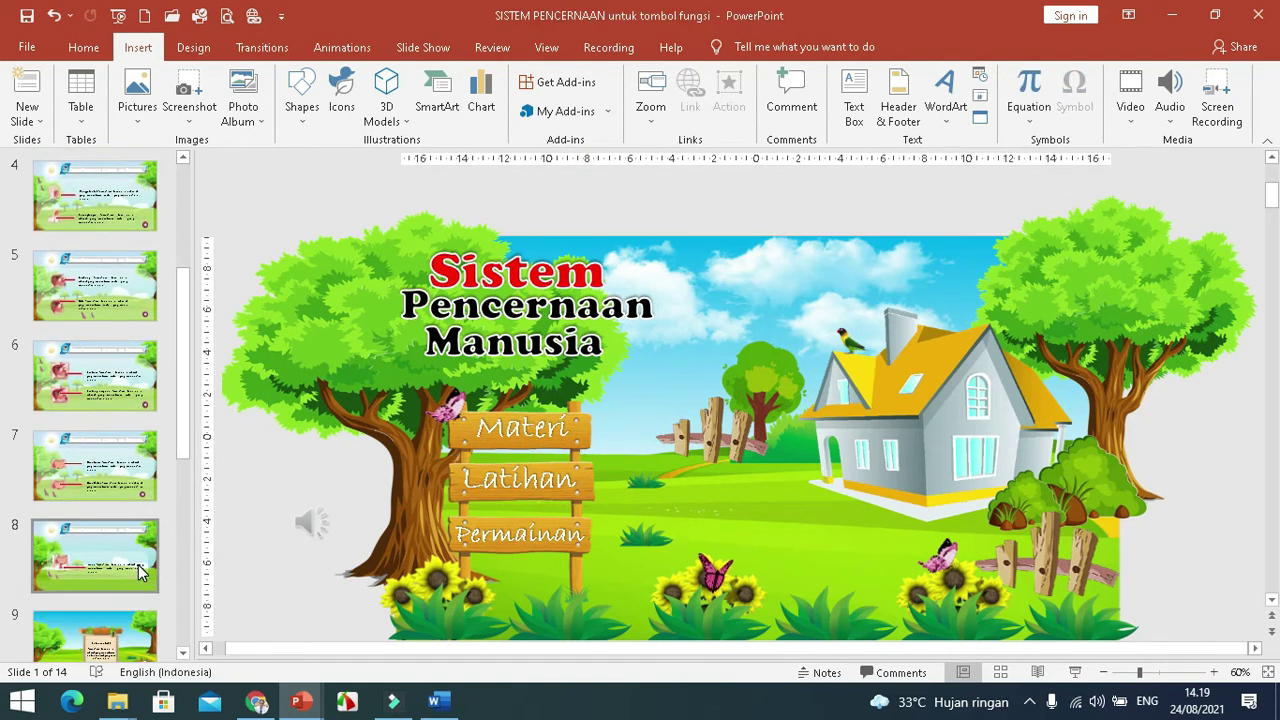
{"action": "scroll", "coordinate": [138, 565], "scroll_direction": "down", "scroll_amount": 1}
{"action": "left_click", "coordinate": [126, 543]}
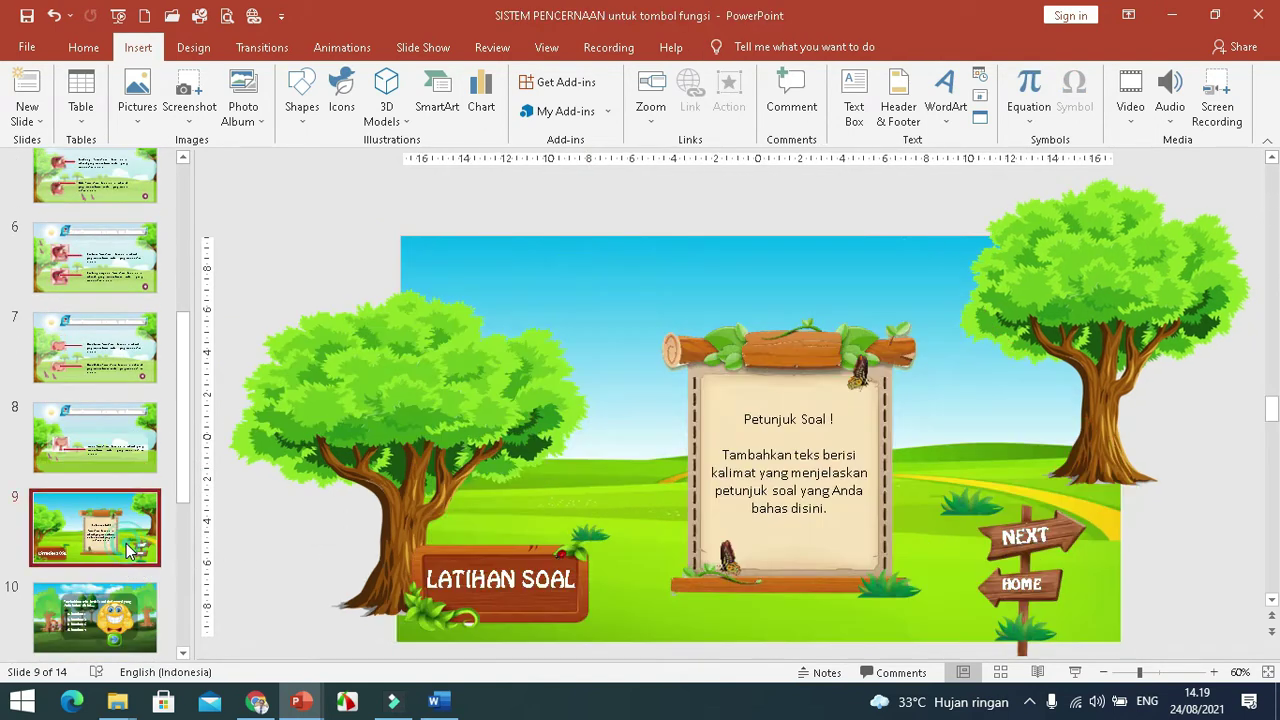
{"action": "scroll", "coordinate": [126, 545], "scroll_direction": "up", "scroll_amount": 2}
{"action": "scroll", "coordinate": [126, 545], "scroll_direction": "up", "scroll_amount": 2}
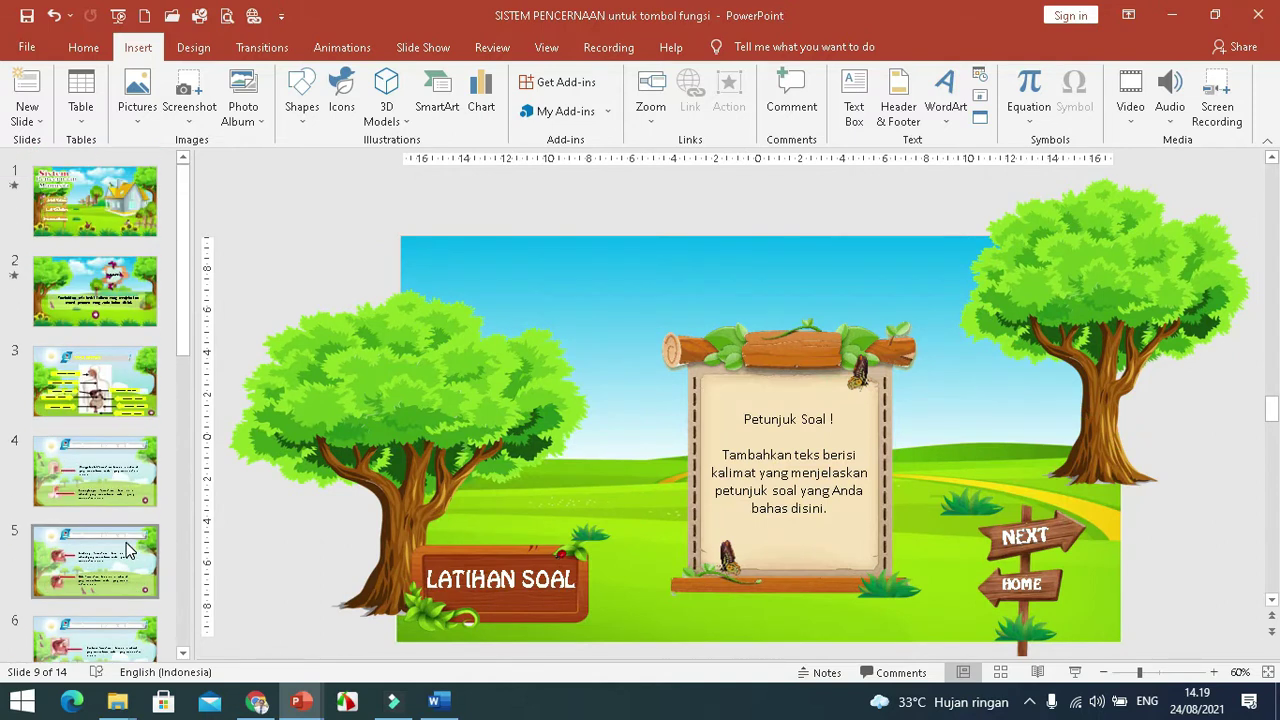
{"action": "left_click", "coordinate": [128, 212]}
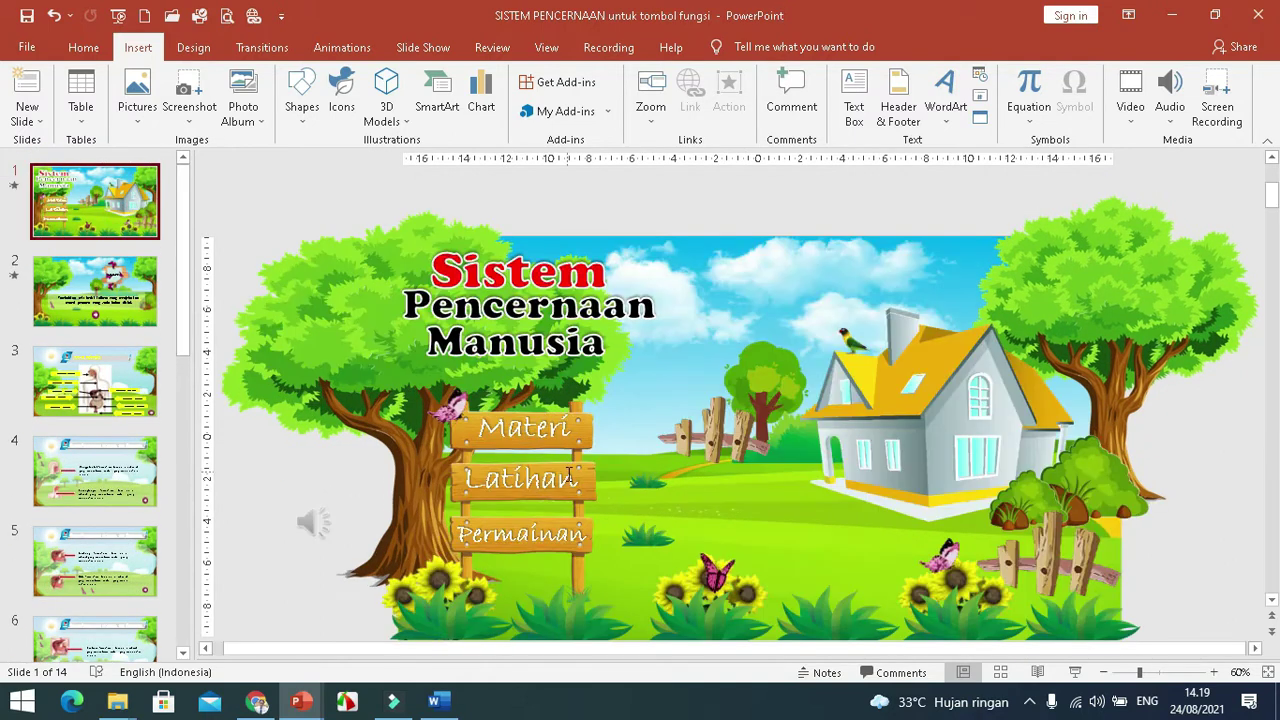
{"action": "left_click", "coordinate": [569, 475]}
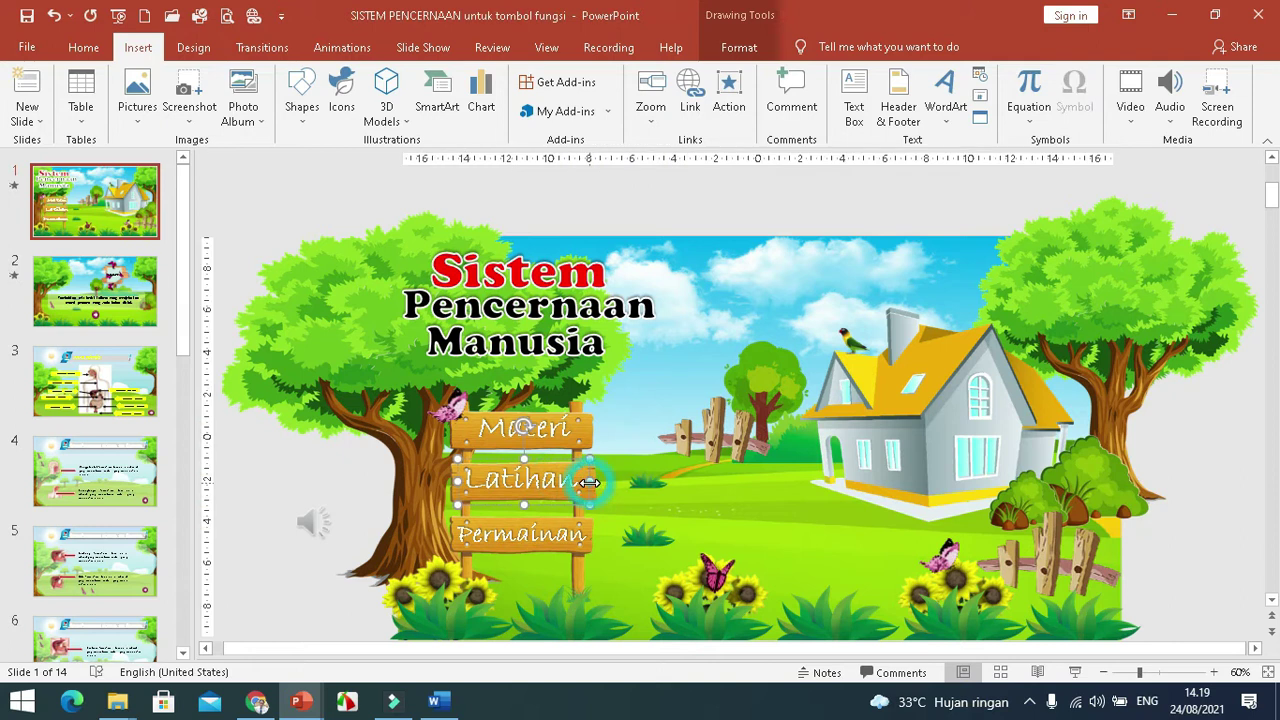
Hyperlink the Latihan sign to Slide 9 with the Click sound, then select the Permainan sign.
{"action": "left_click", "coordinate": [733, 90]}
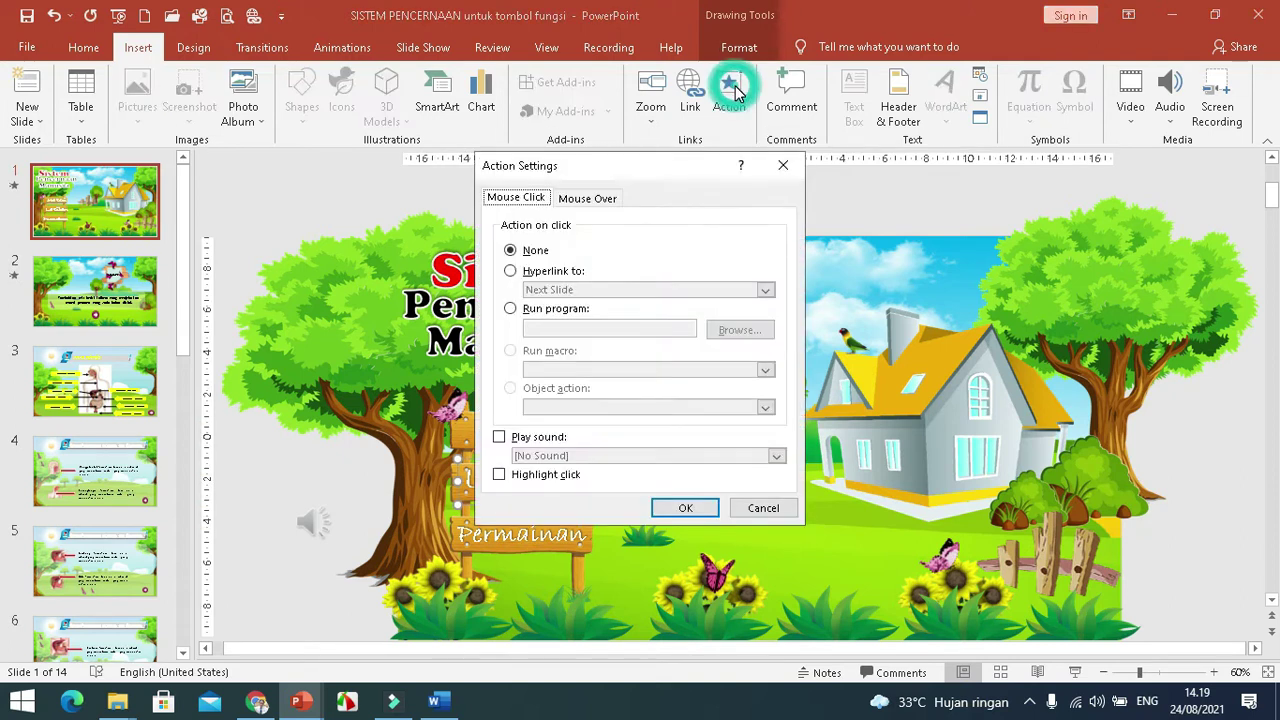
{"action": "left_click", "coordinate": [553, 273]}
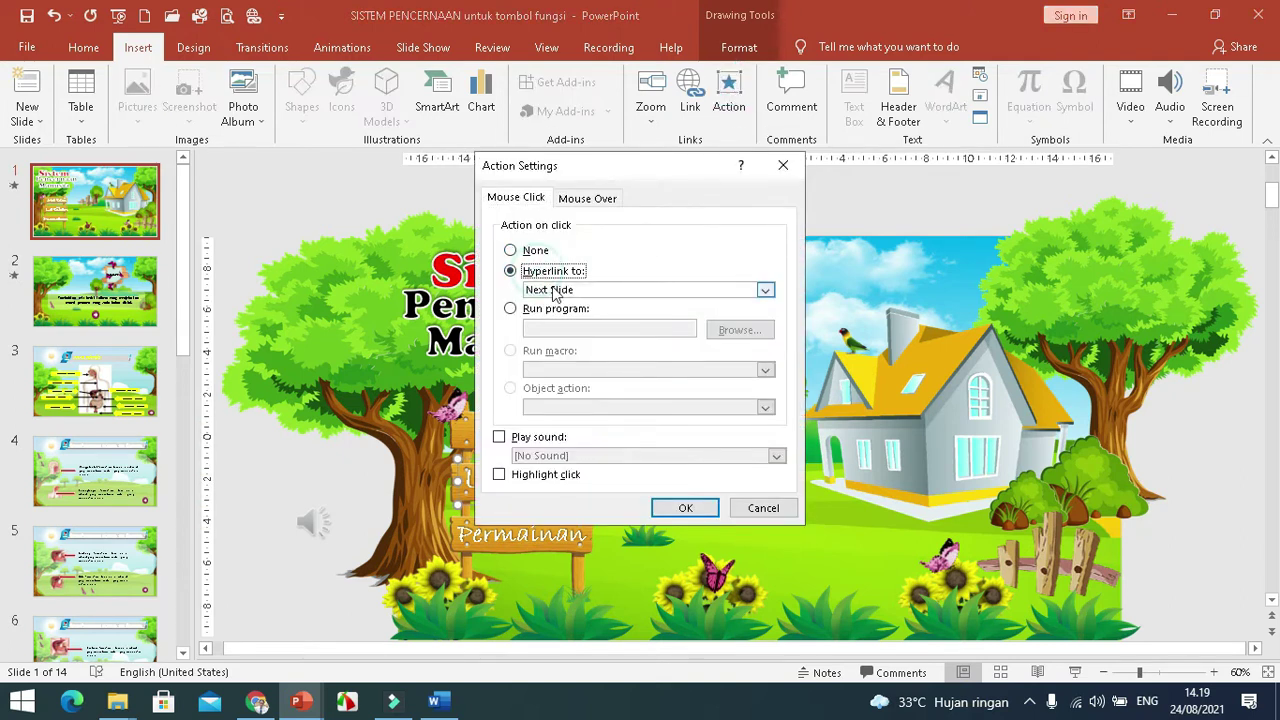
{"action": "left_click", "coordinate": [557, 292]}
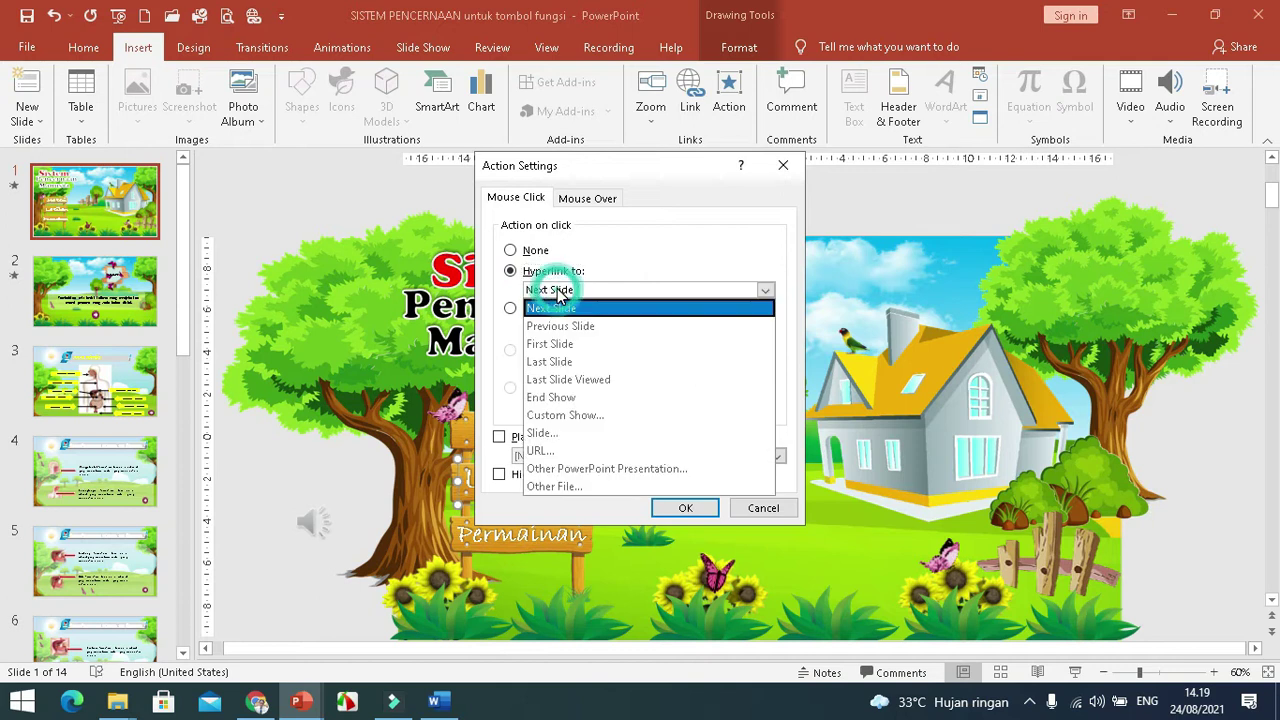
{"action": "left_click", "coordinate": [564, 433]}
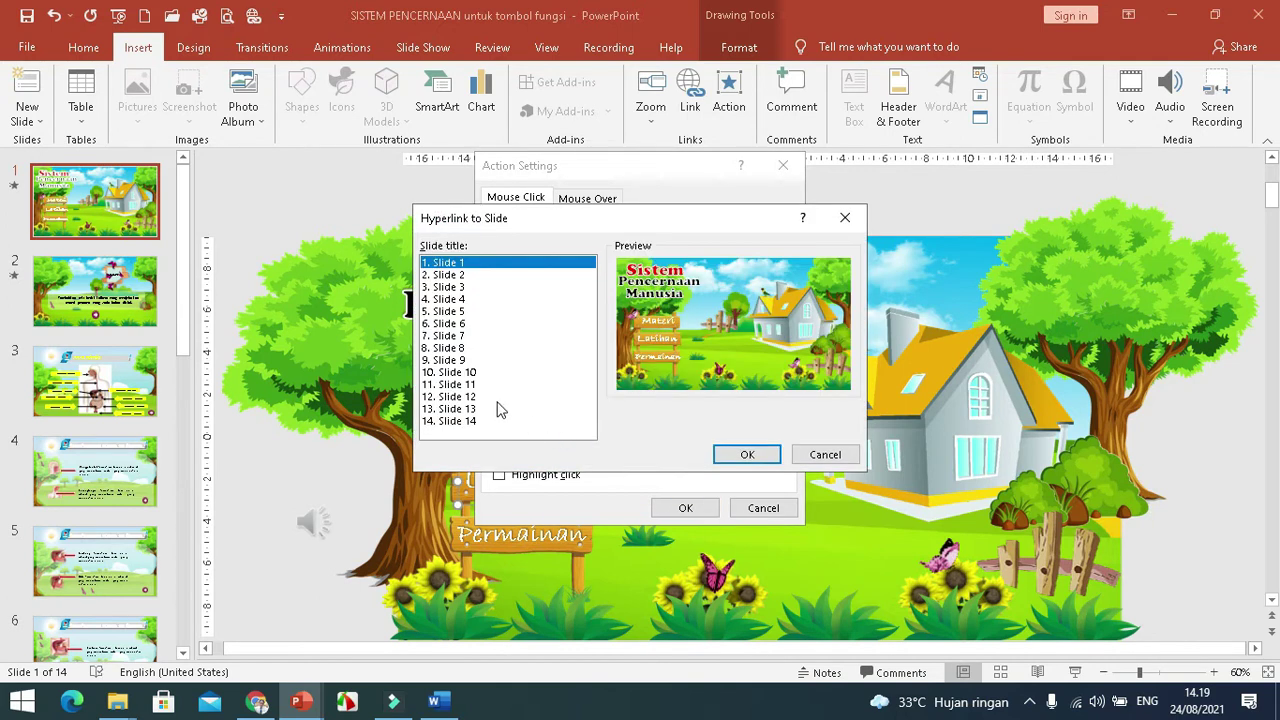
{"action": "left_click", "coordinate": [451, 361]}
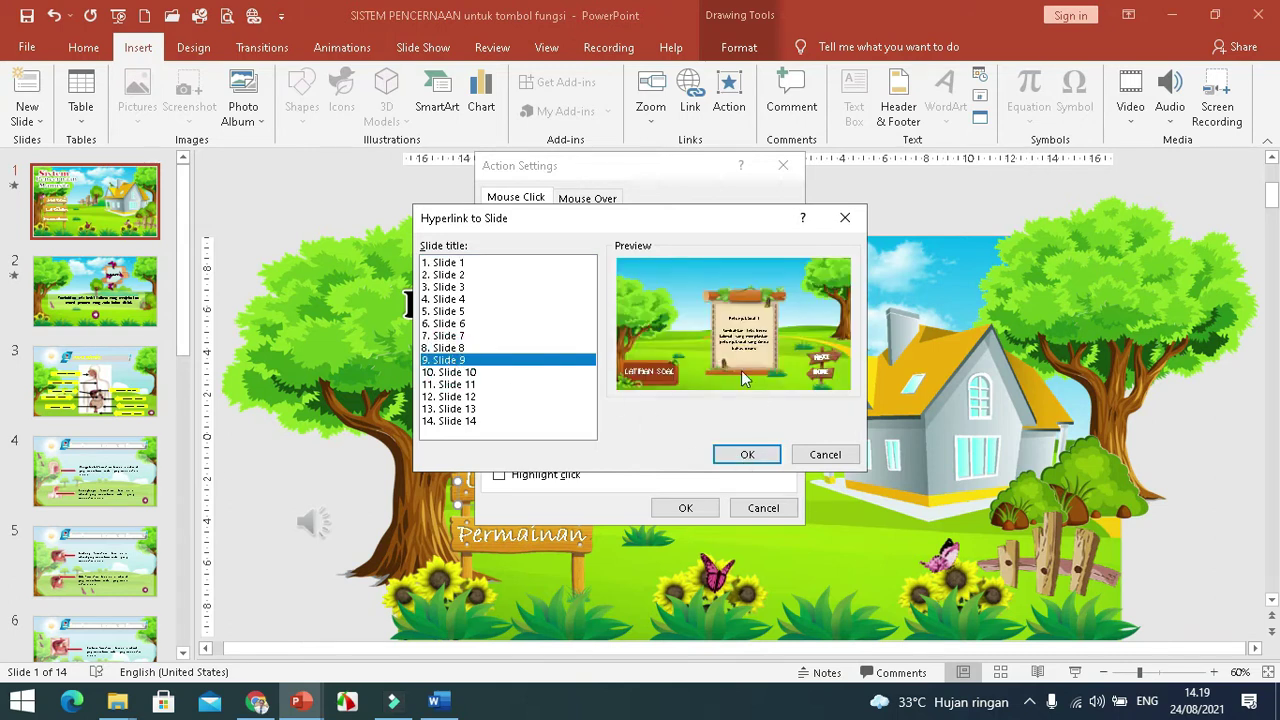
{"action": "left_click", "coordinate": [734, 455]}
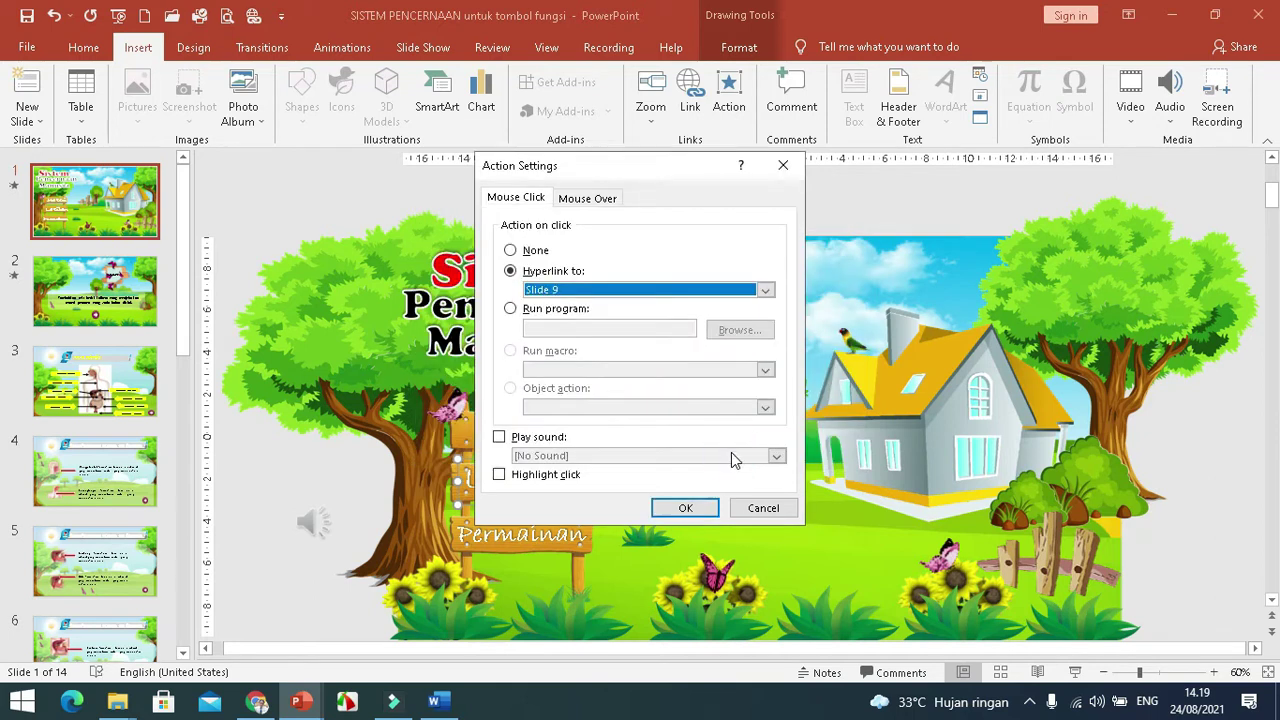
{"action": "left_click", "coordinate": [501, 440]}
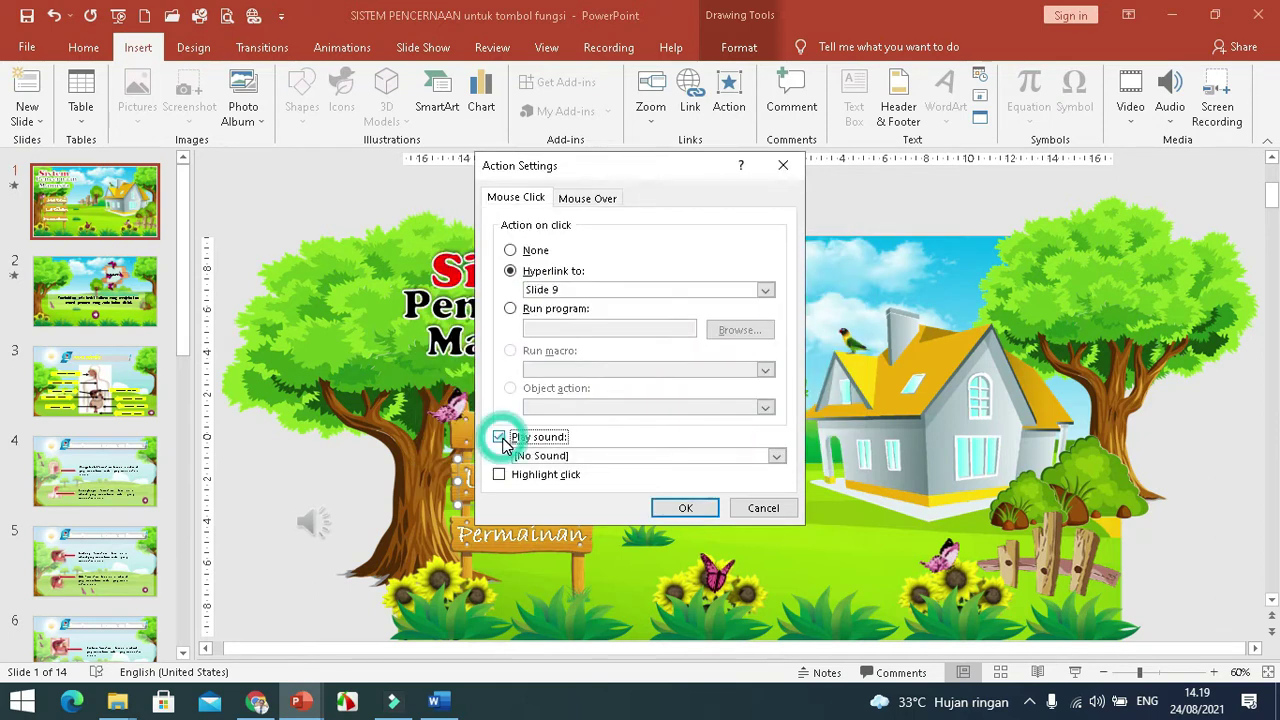
{"action": "left_click", "coordinate": [583, 457]}
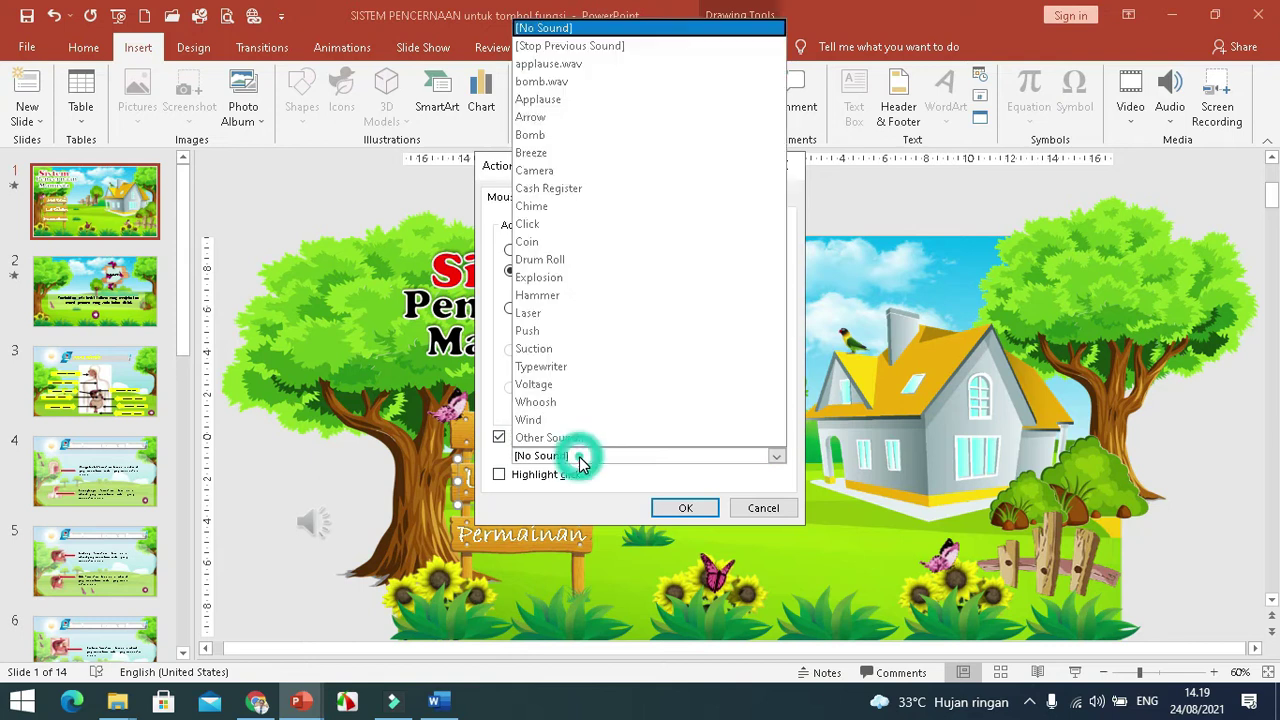
{"action": "left_click", "coordinate": [563, 226]}
{"action": "left_click", "coordinate": [697, 510]}
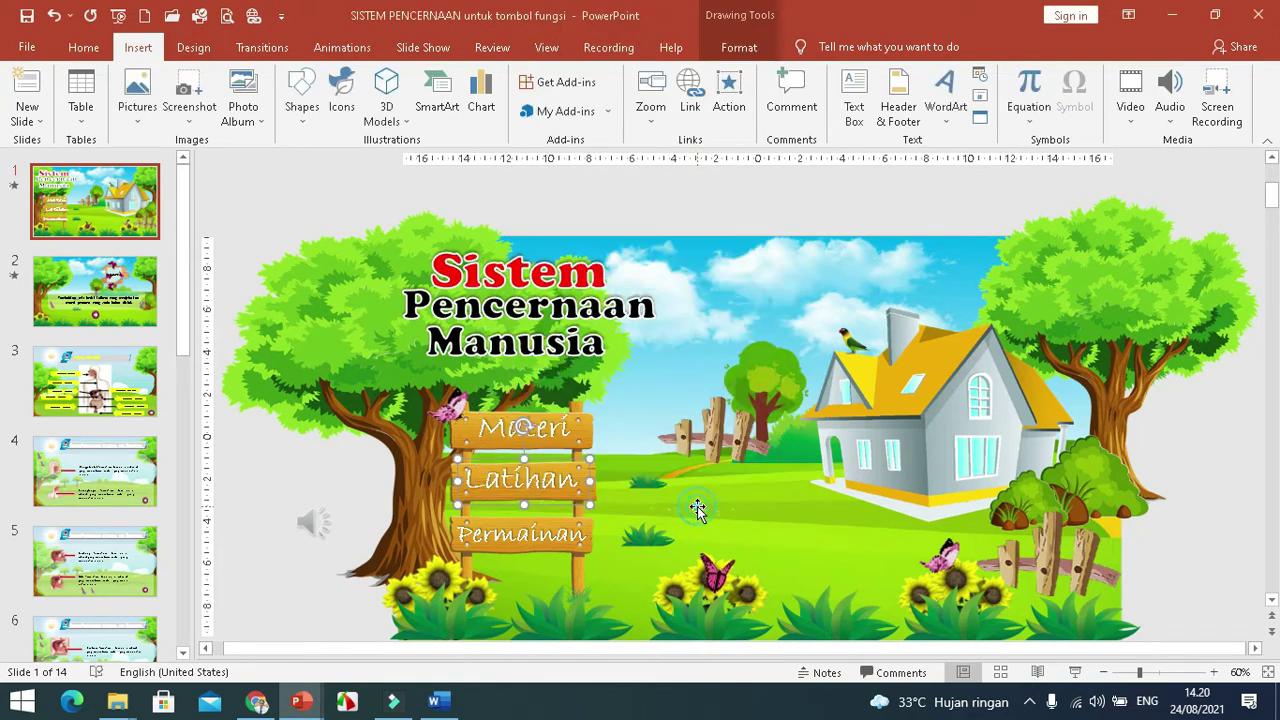
{"action": "left_click", "coordinate": [560, 538]}
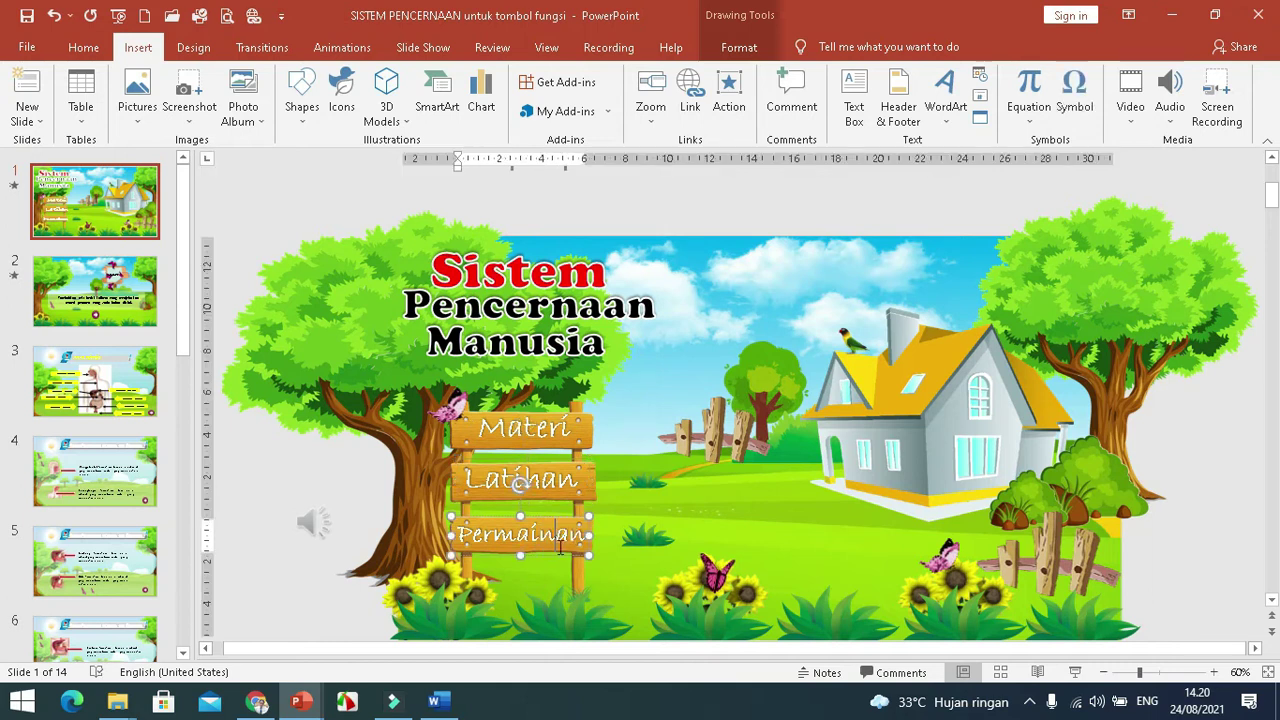
{"action": "scroll", "coordinate": [125, 575], "scroll_direction": "down", "scroll_amount": 6}
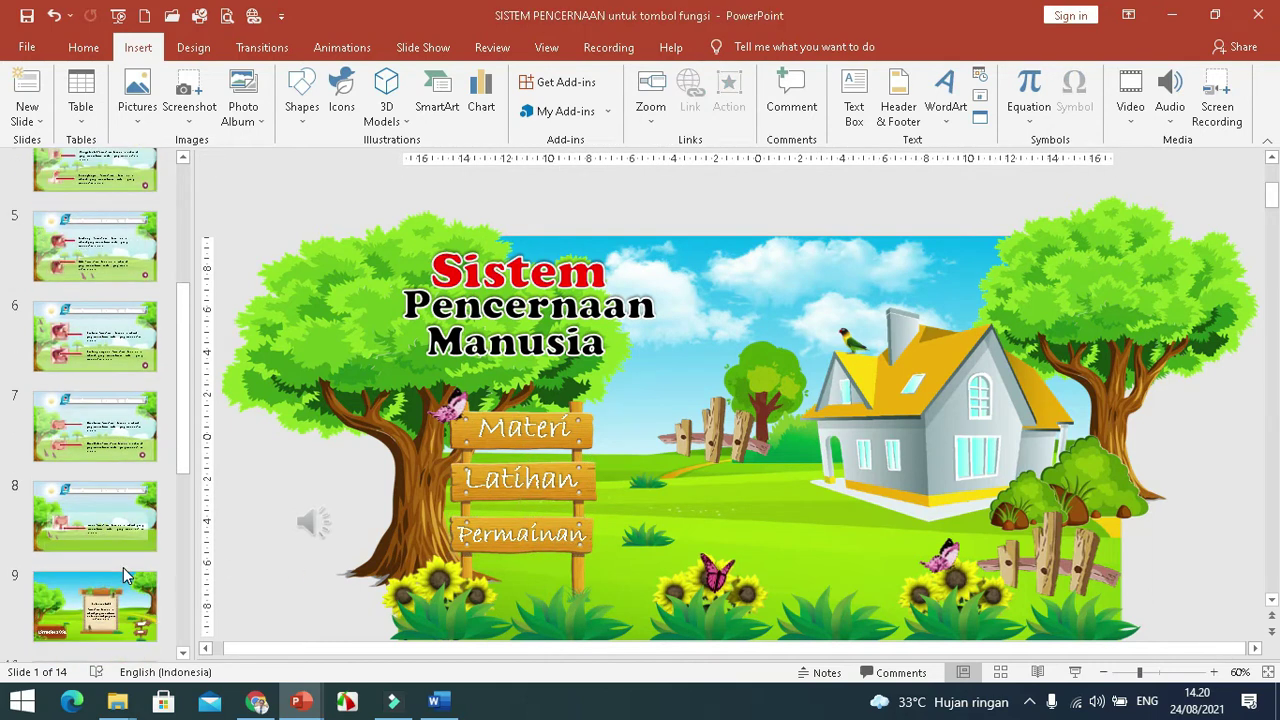
View the Petunjuk Permainan slide, then select the whole Permainan shape on the title slide.
{"action": "scroll", "coordinate": [125, 575], "scroll_direction": "down", "scroll_amount": 2}
{"action": "left_click", "coordinate": [110, 518]}
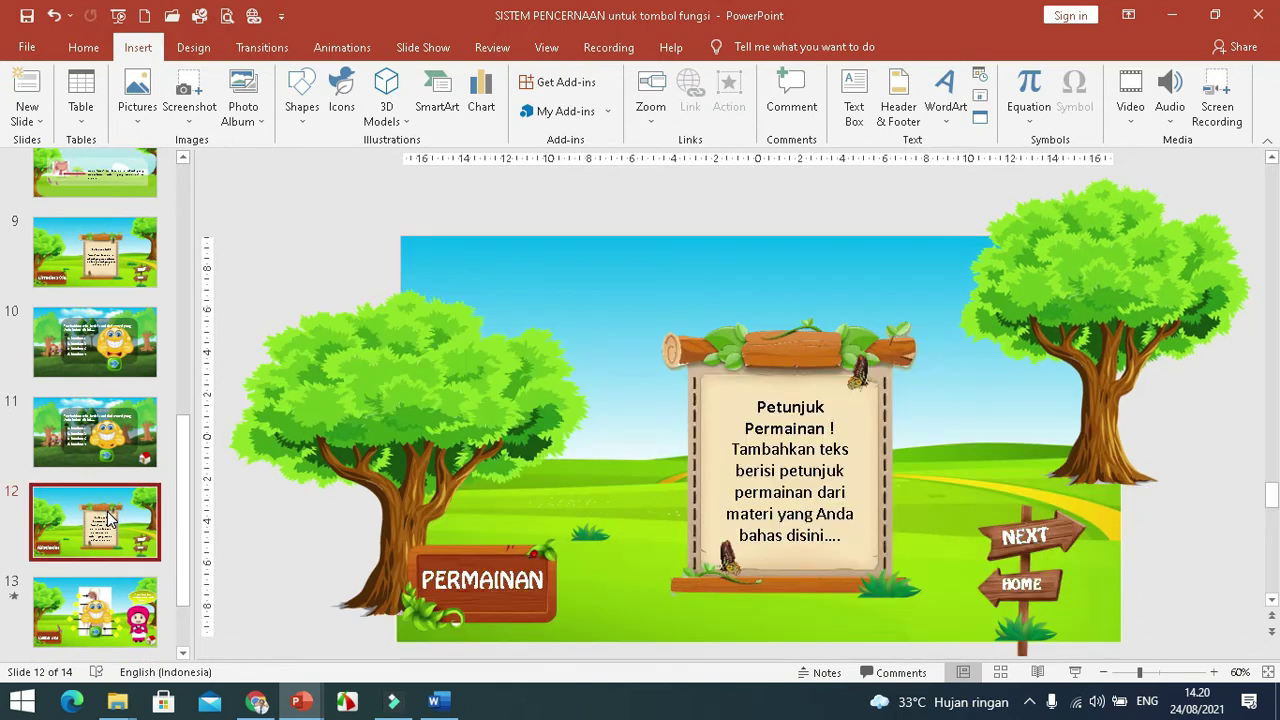
{"action": "scroll", "coordinate": [111, 520], "scroll_direction": "up", "scroll_amount": 2}
{"action": "scroll", "coordinate": [111, 520], "scroll_direction": "up", "scroll_amount": 2}
{"action": "scroll", "coordinate": [111, 520], "scroll_direction": "up", "scroll_amount": 2}
{"action": "scroll", "coordinate": [109, 382], "scroll_direction": "up", "scroll_amount": 2}
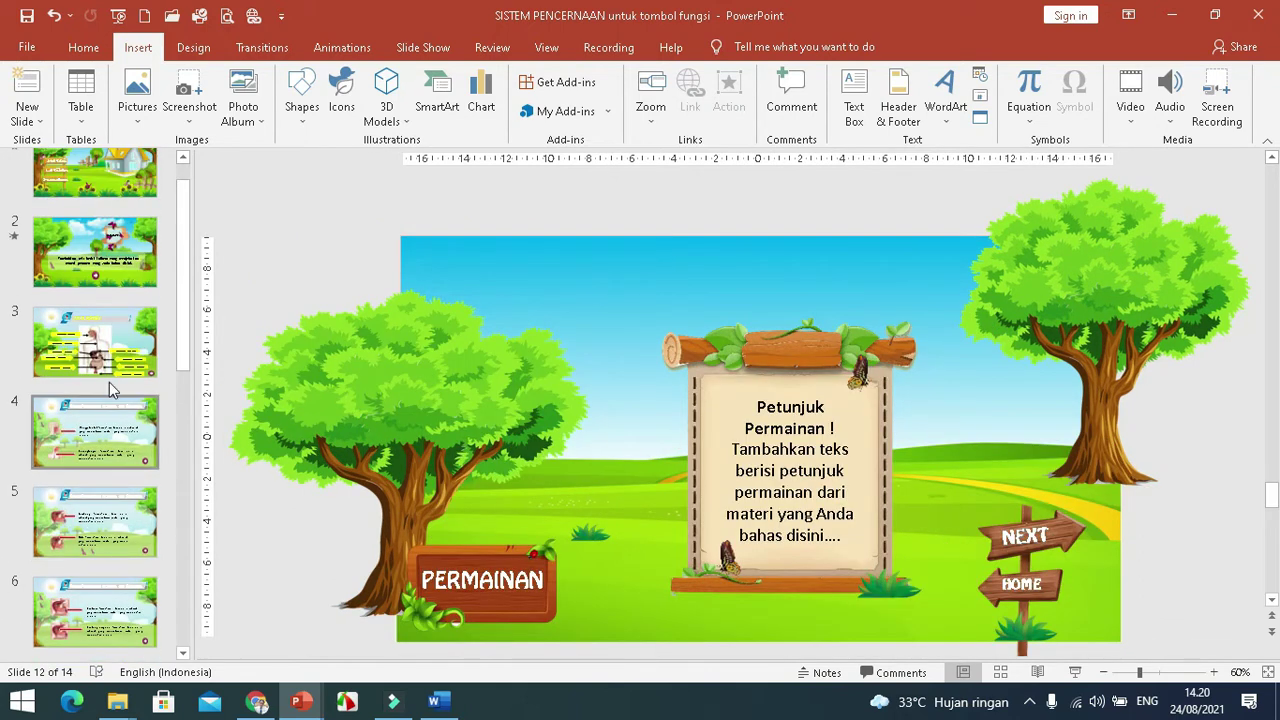
{"action": "scroll", "coordinate": [109, 382], "scroll_direction": "up", "scroll_amount": 1}
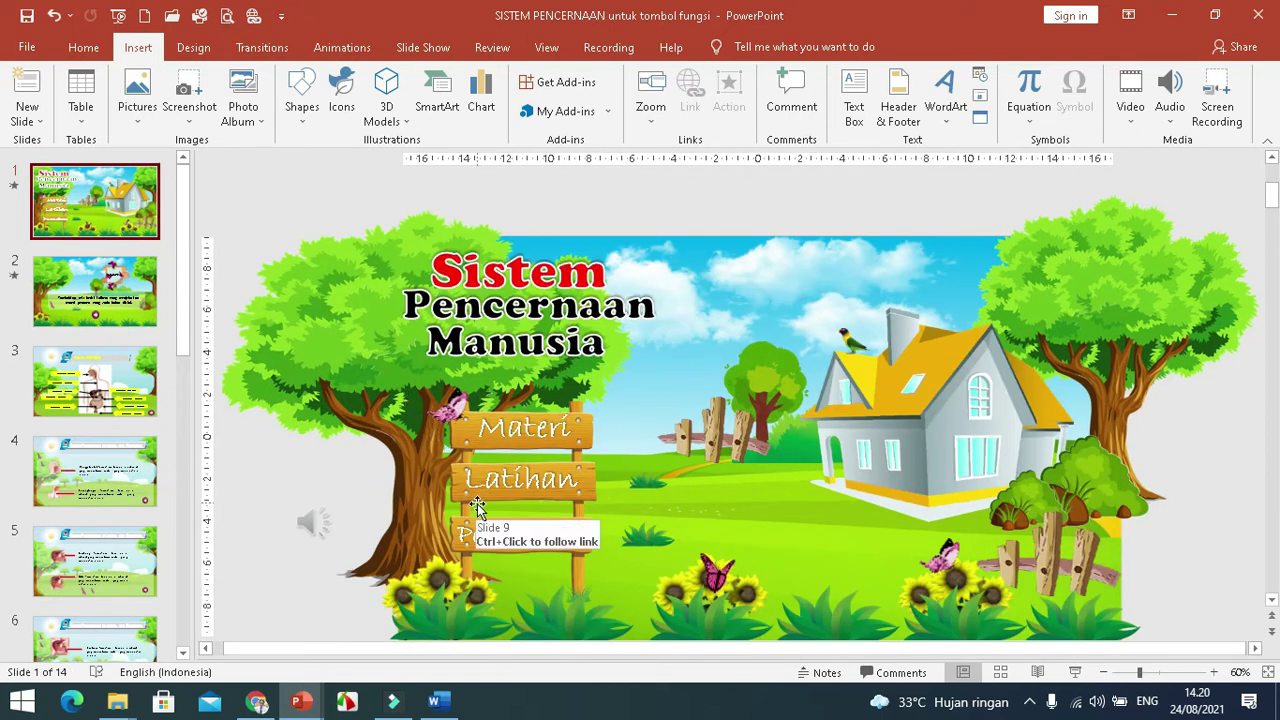
{"action": "left_click", "coordinate": [493, 532]}
{"action": "left_click", "coordinate": [590, 537]}
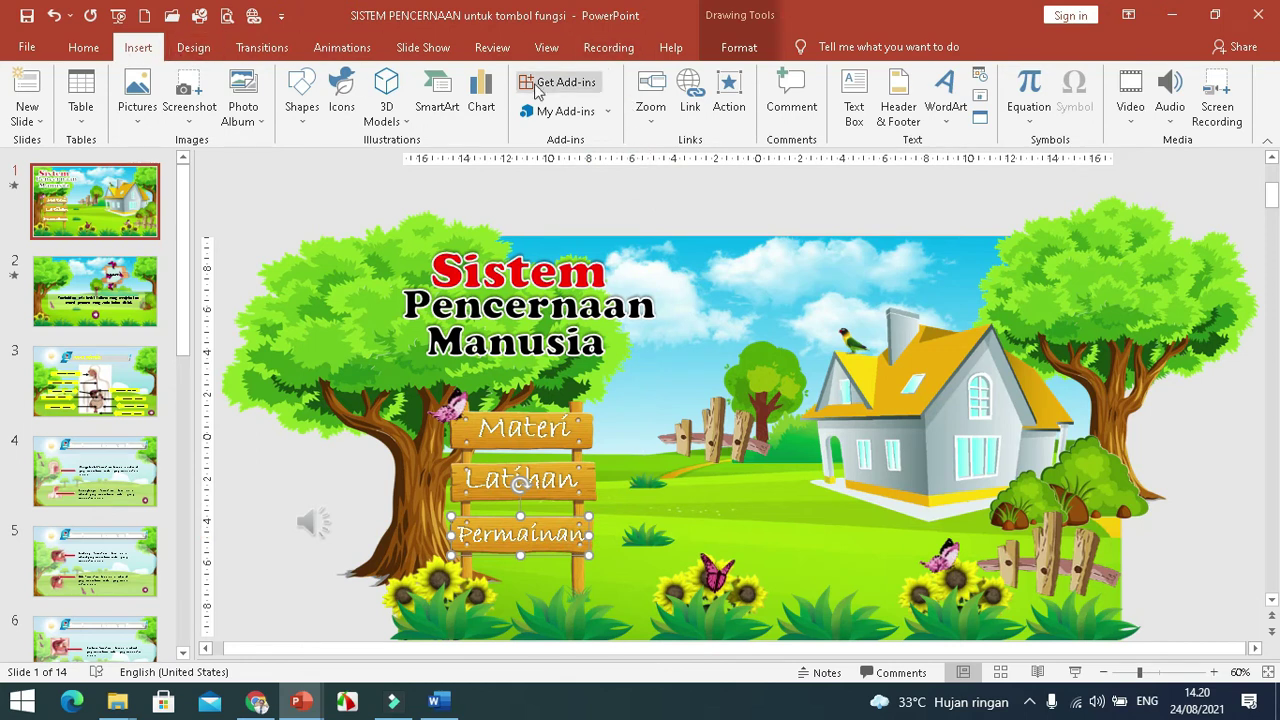
Hyperlink the Permainan sign to Slide 9 with the Click sound.
{"action": "left_click", "coordinate": [730, 92]}
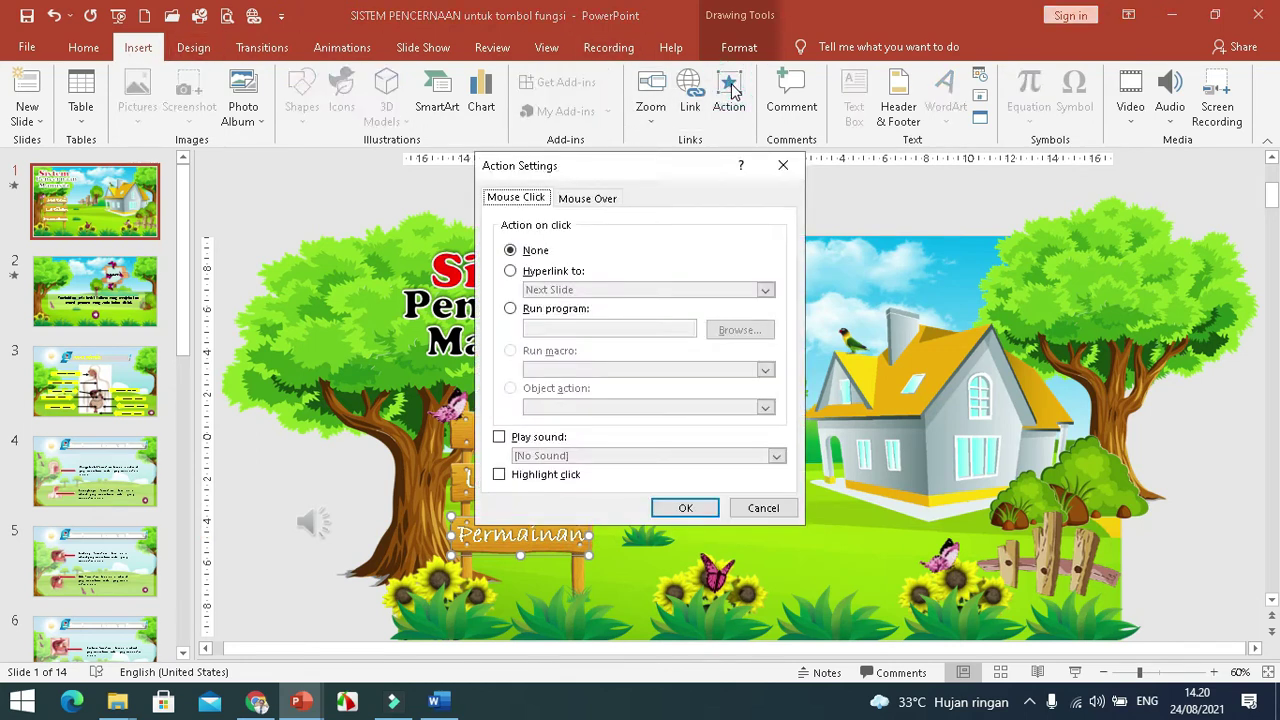
{"action": "left_click", "coordinate": [527, 273]}
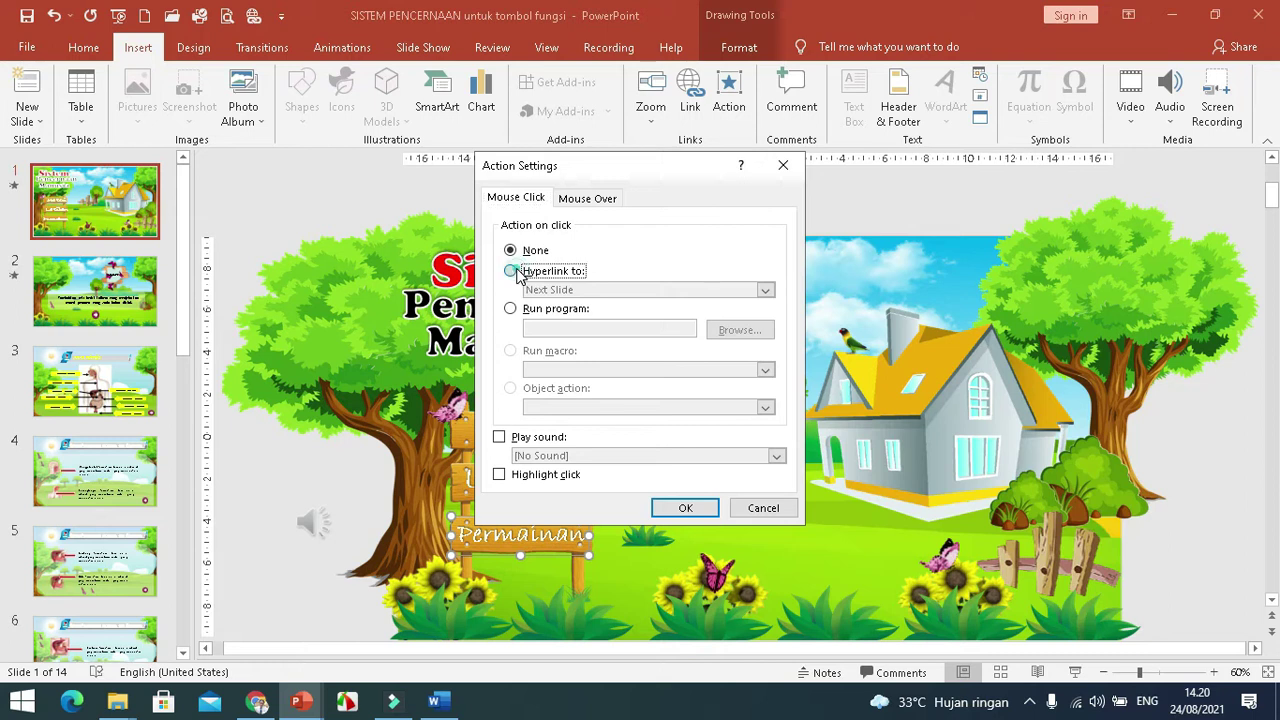
{"action": "left_click", "coordinate": [594, 291]}
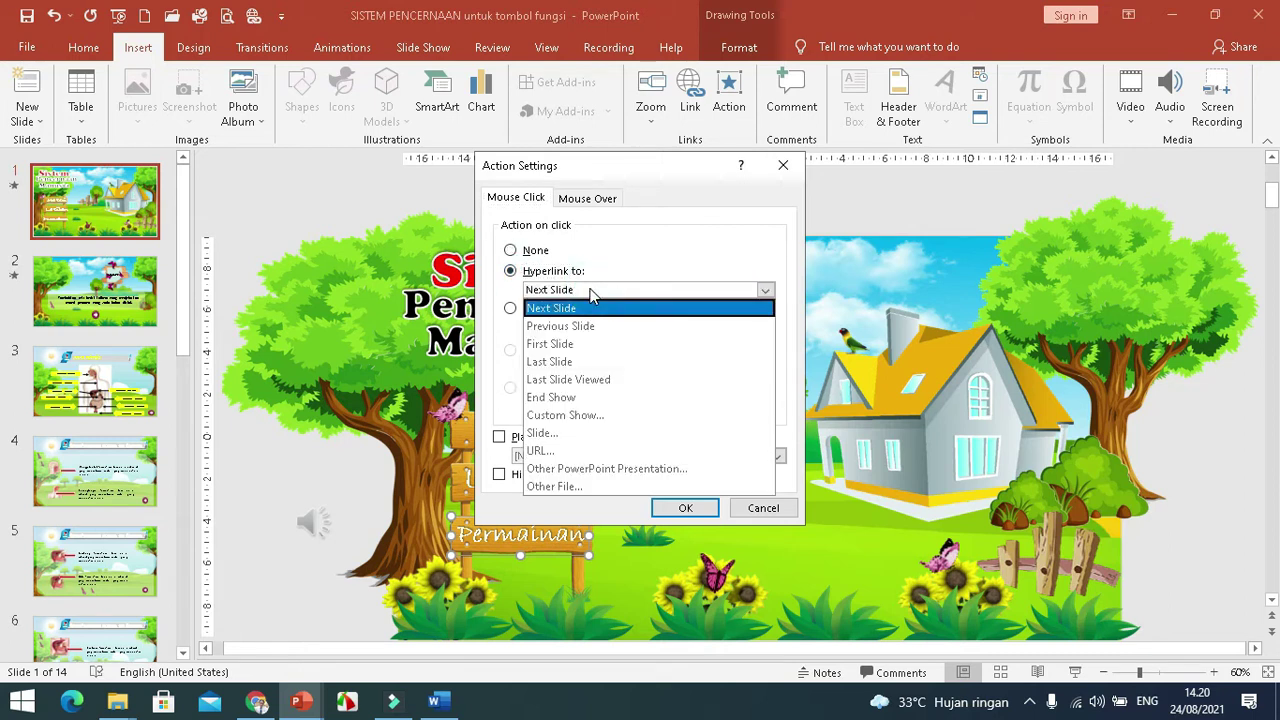
{"action": "left_click", "coordinate": [556, 436]}
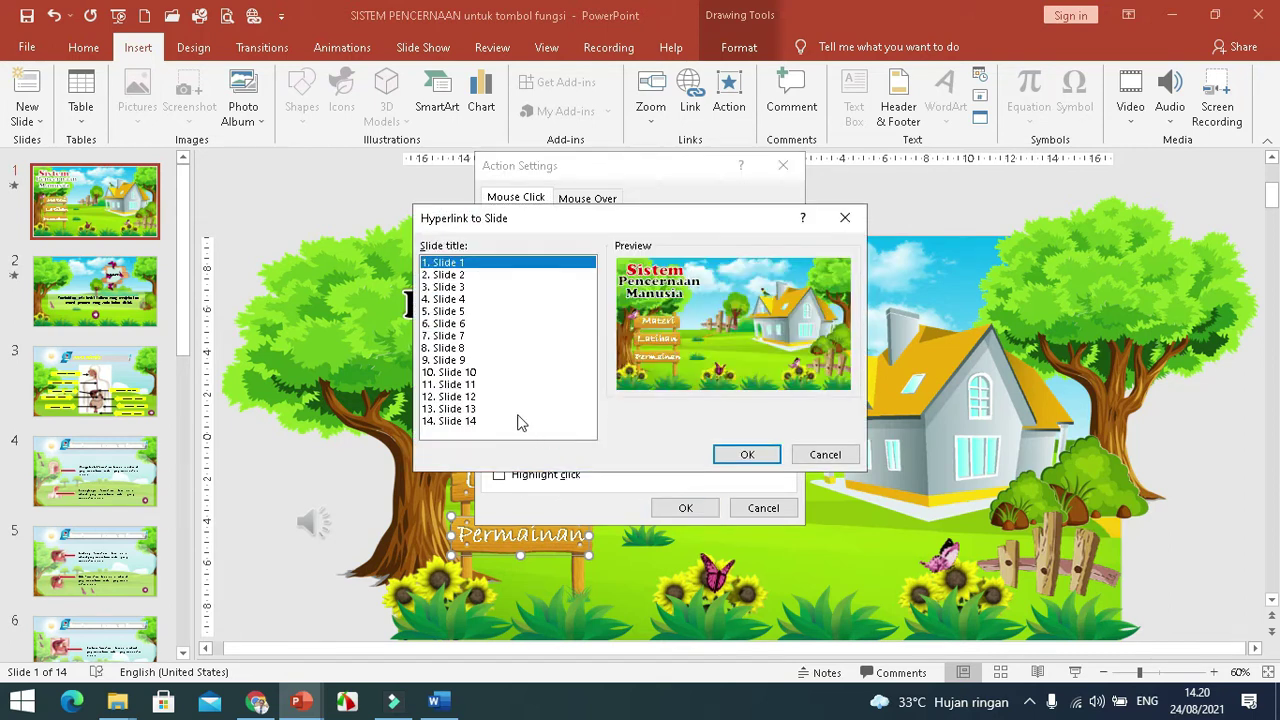
{"action": "left_click", "coordinate": [466, 360]}
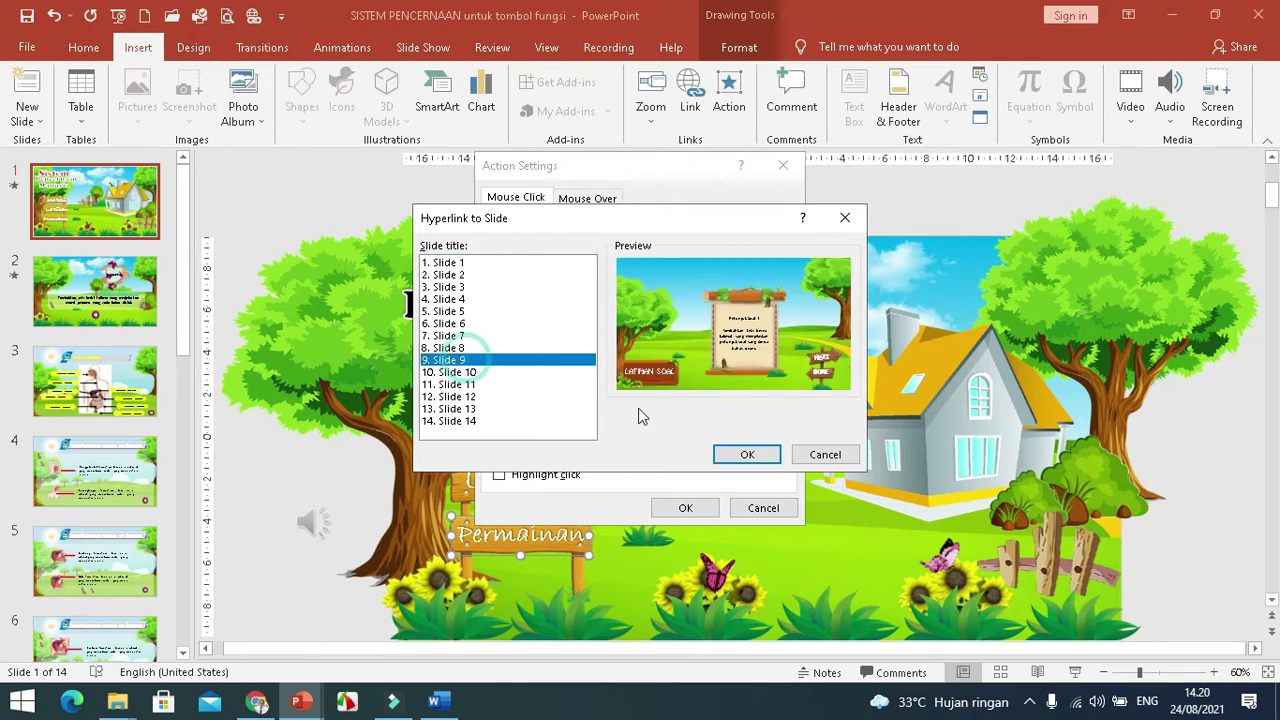
{"action": "left_click", "coordinate": [747, 455]}
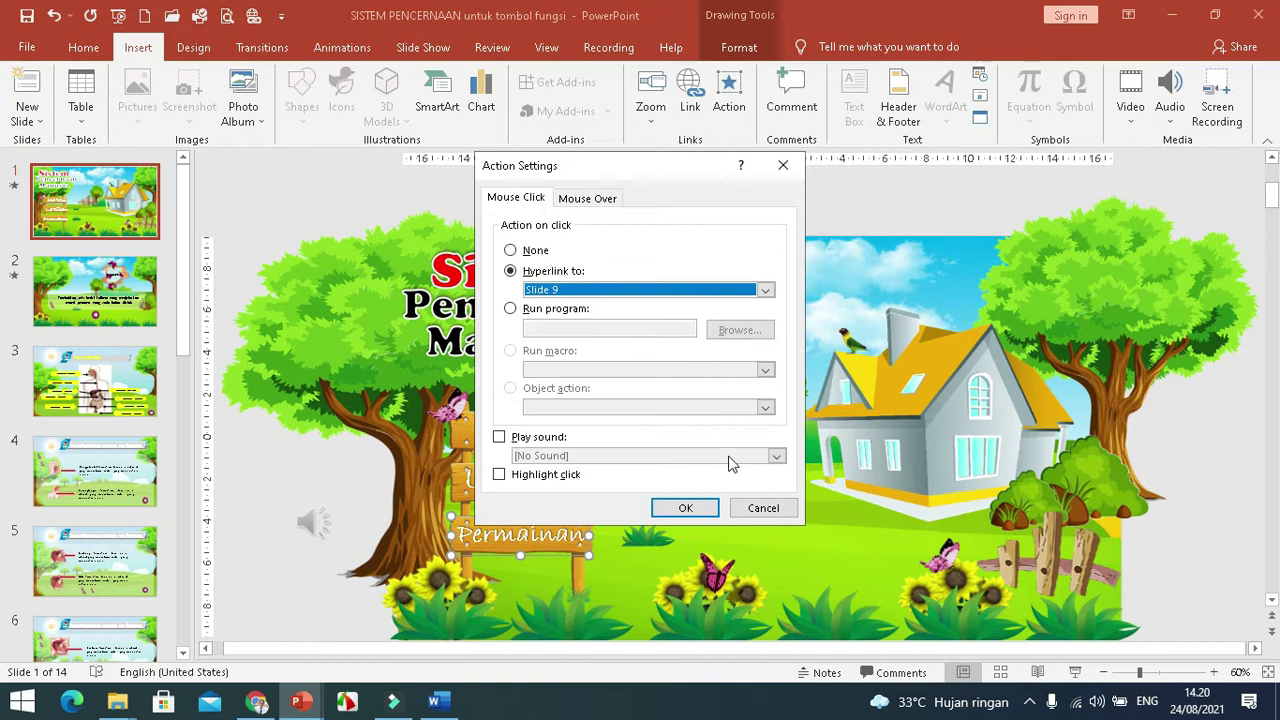
{"action": "left_click", "coordinate": [513, 444]}
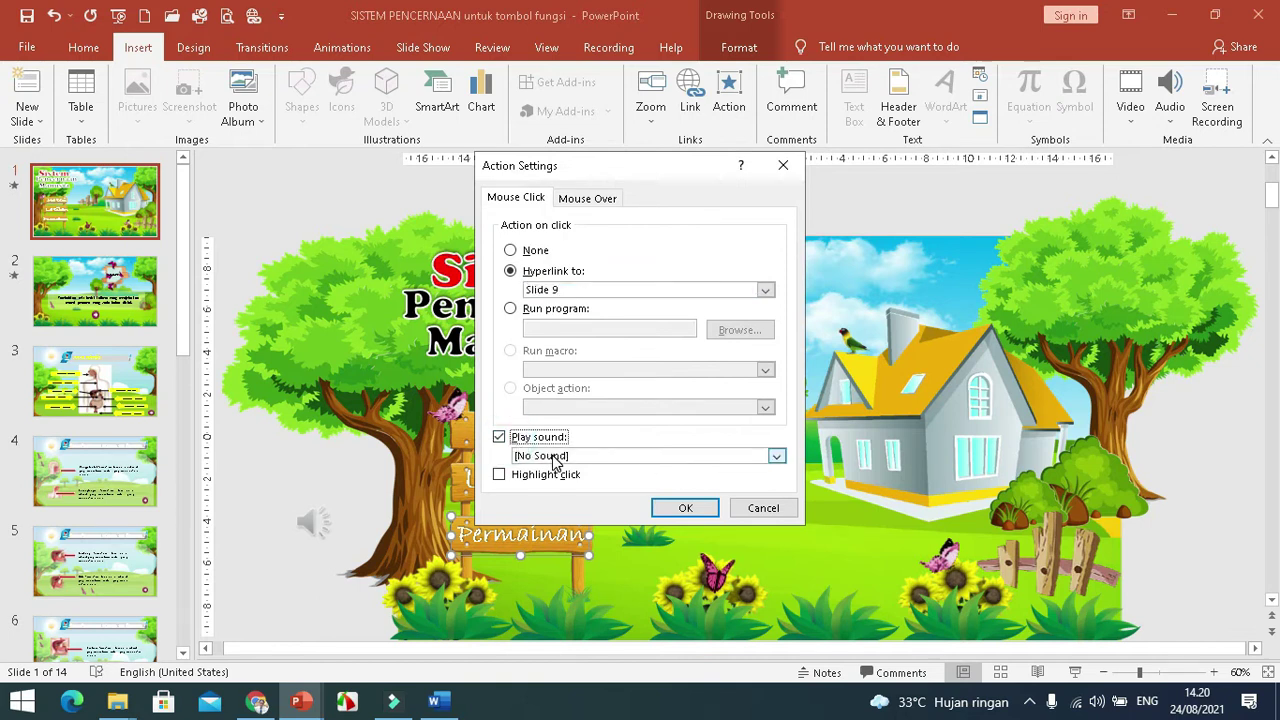
{"action": "left_click", "coordinate": [555, 458]}
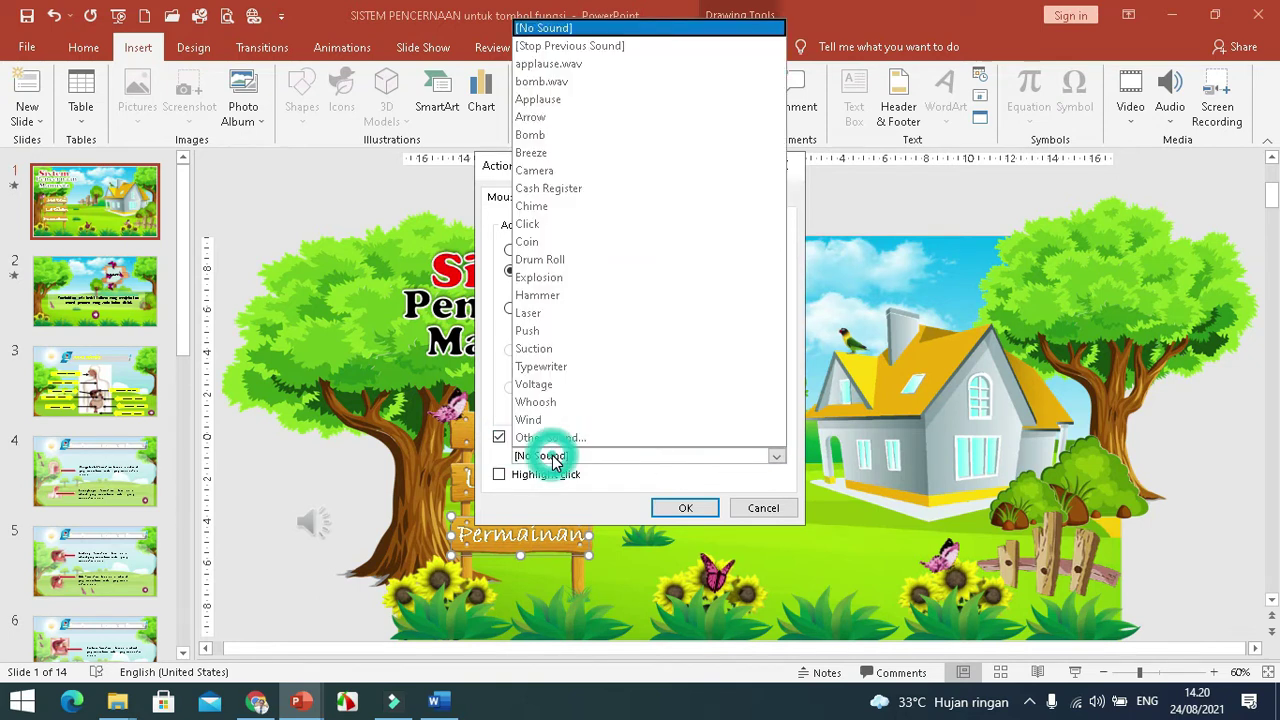
{"action": "left_click", "coordinate": [545, 226]}
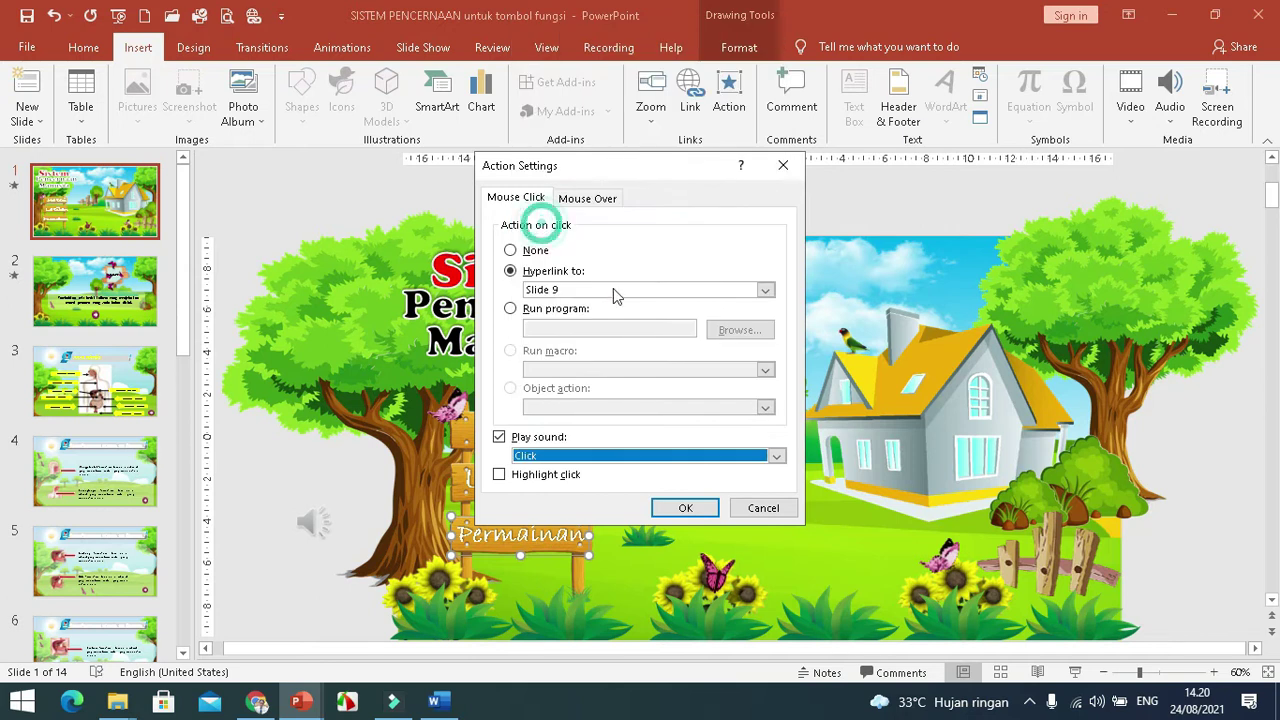
{"action": "left_click", "coordinate": [686, 508]}
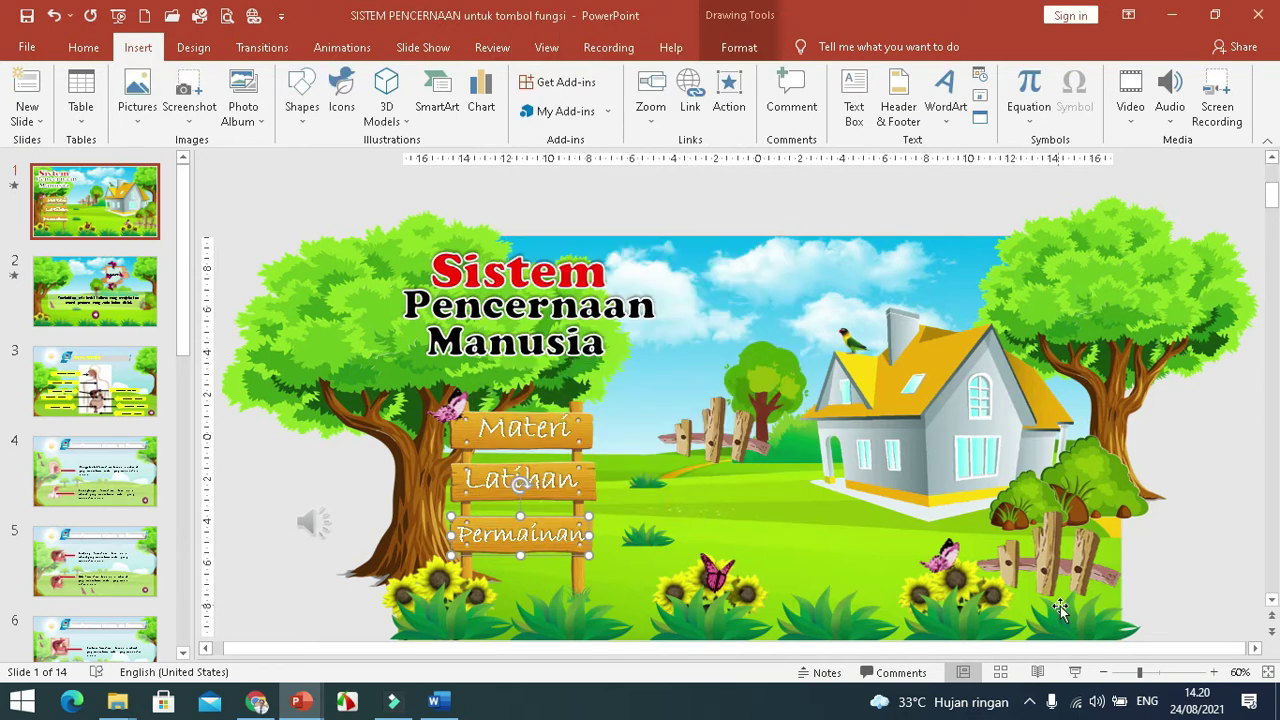
Run the slide show from the title slide and test the Materi link.
{"action": "left_click", "coordinate": [1076, 673]}
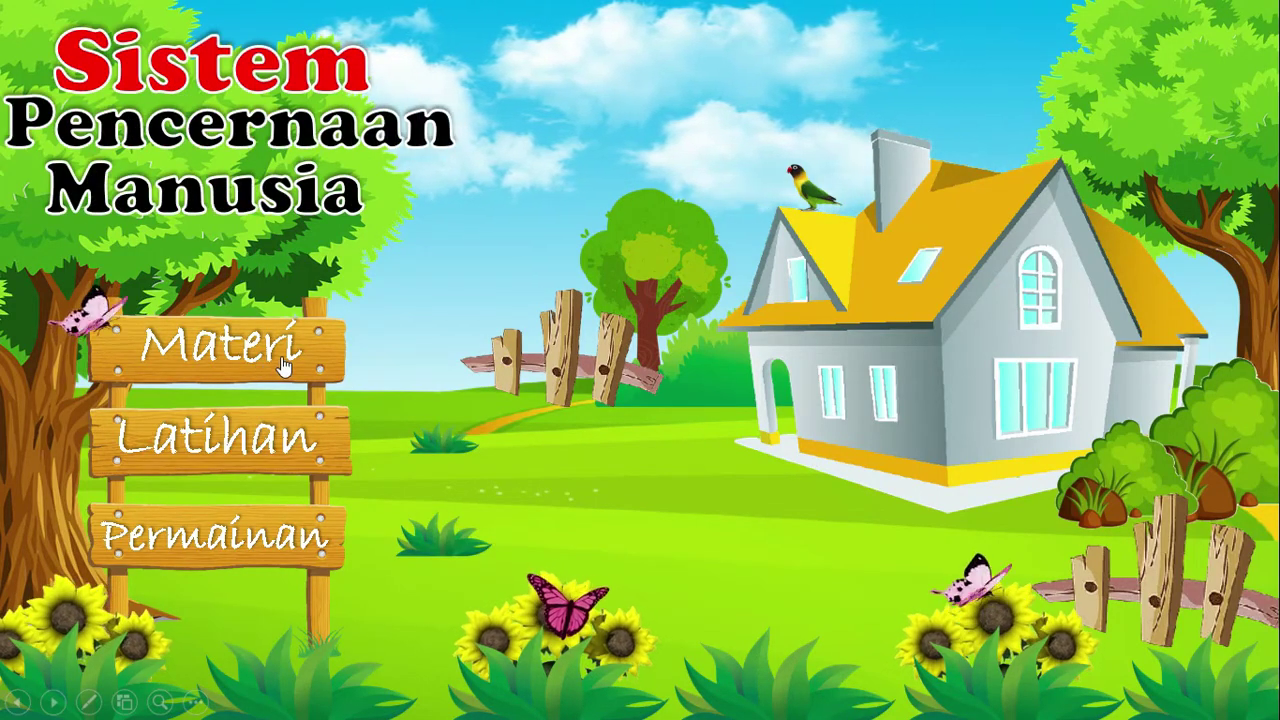
{"action": "left_click", "coordinate": [250, 355]}
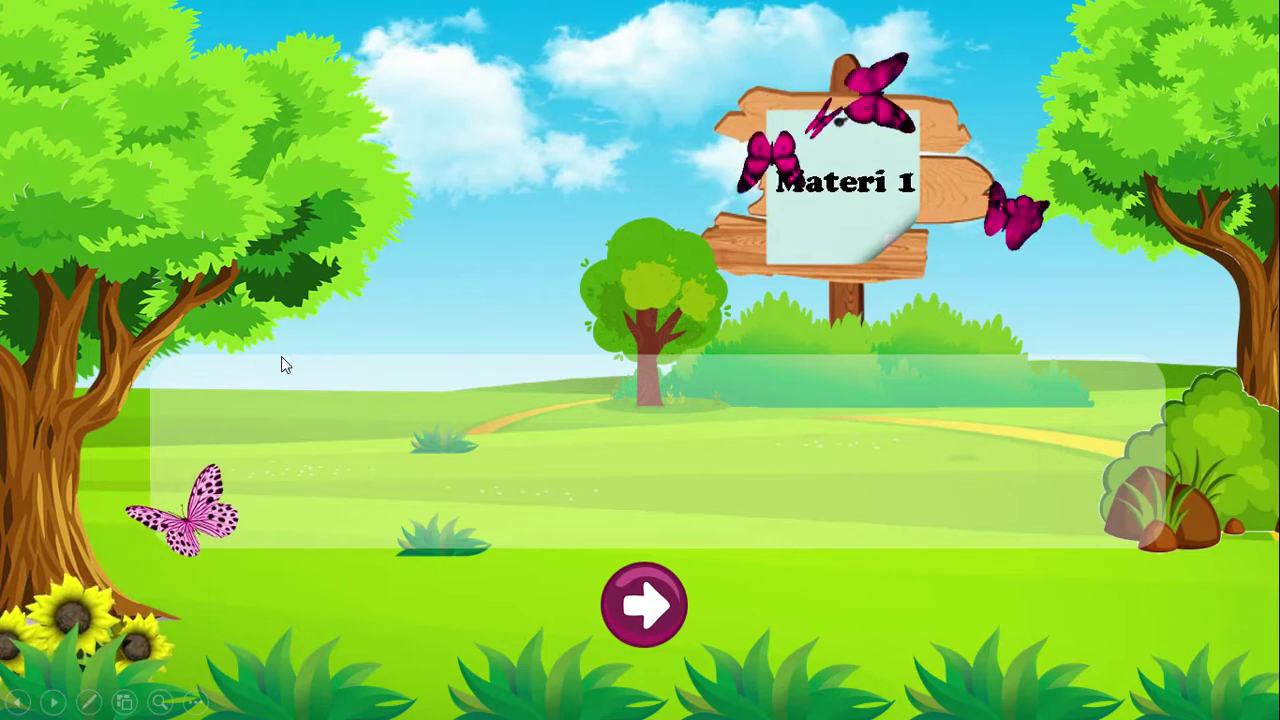
{"action": "key", "text": "Escape"}
{"action": "key", "text": "Page_Up"}
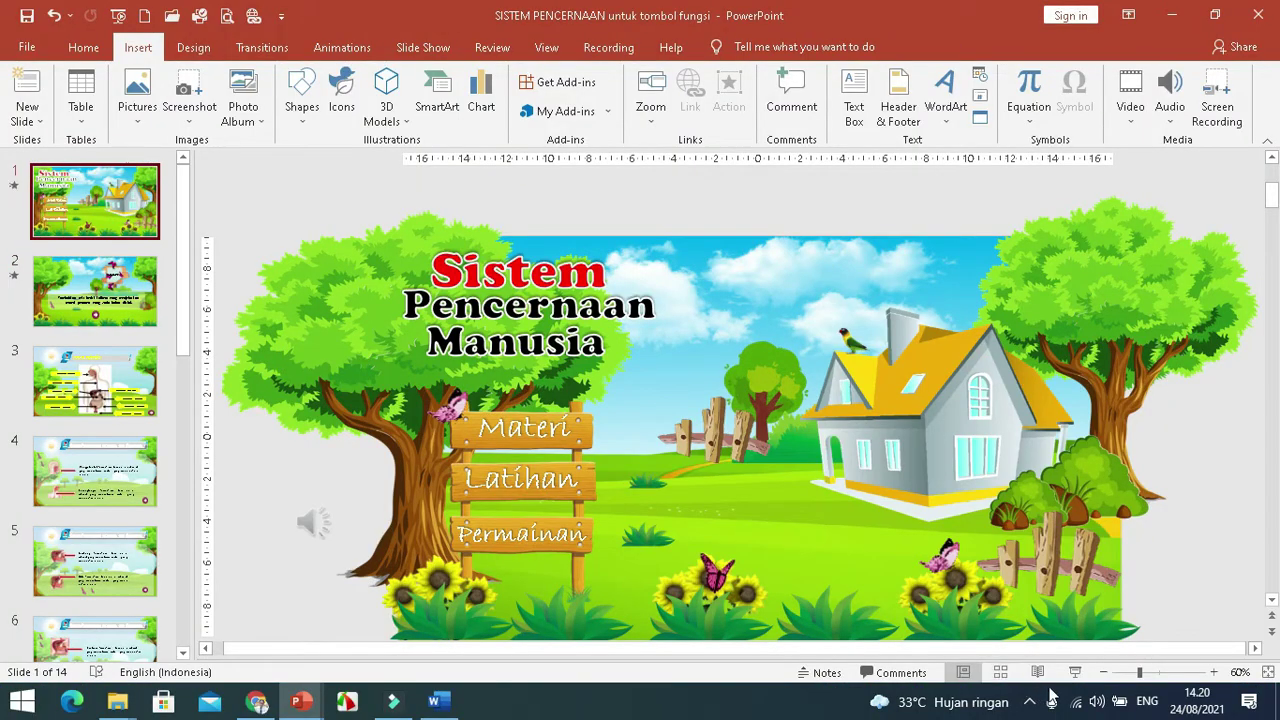
Rerun the show from the title slide and test the Latihan link to slide 9.
{"action": "left_click", "coordinate": [1075, 676]}
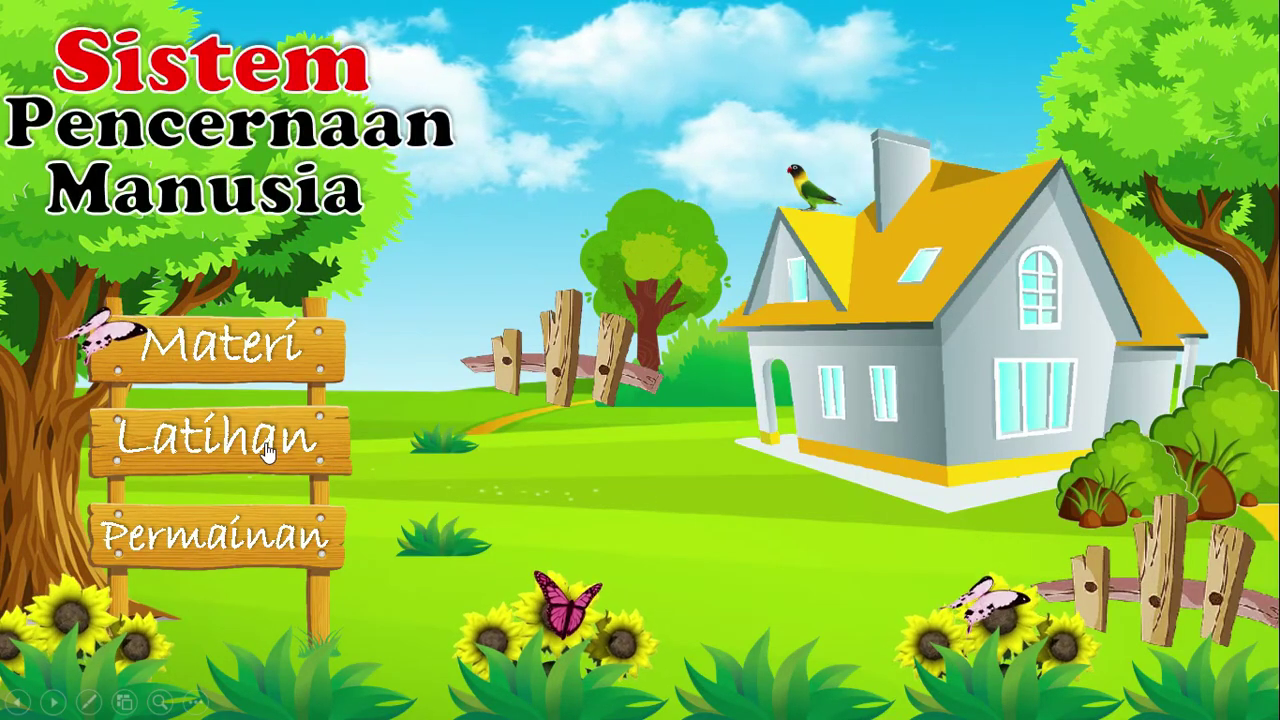
{"action": "left_click", "coordinate": [268, 452]}
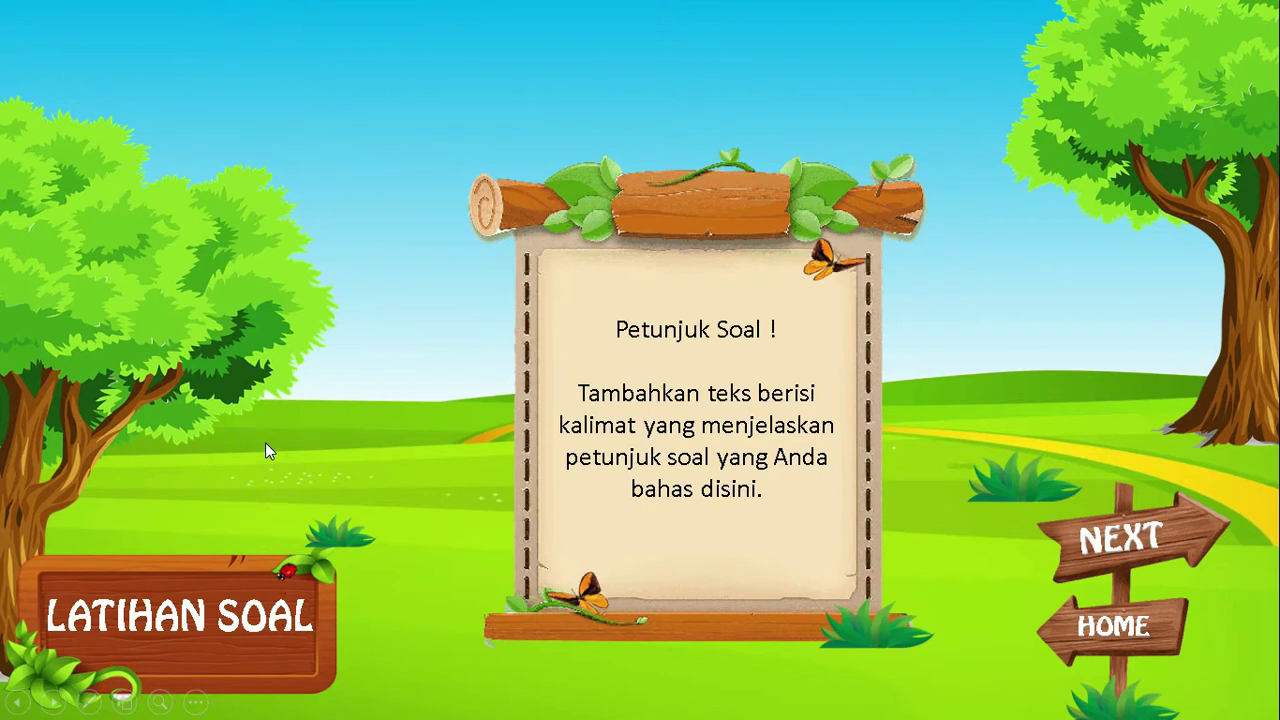
{"action": "key", "text": "Escape"}
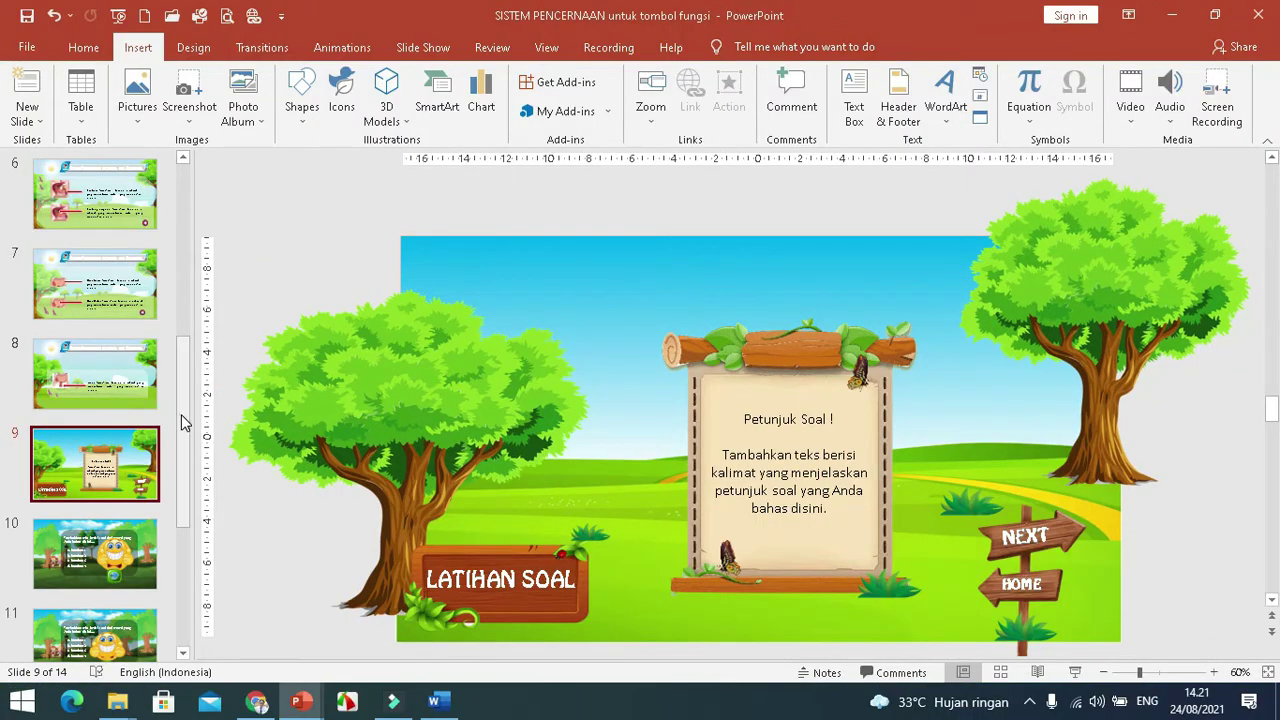
{"action": "left_click_drag", "start_coordinate": [180, 423], "coordinate": [190, 205]}
{"action": "left_click", "coordinate": [94, 215]}
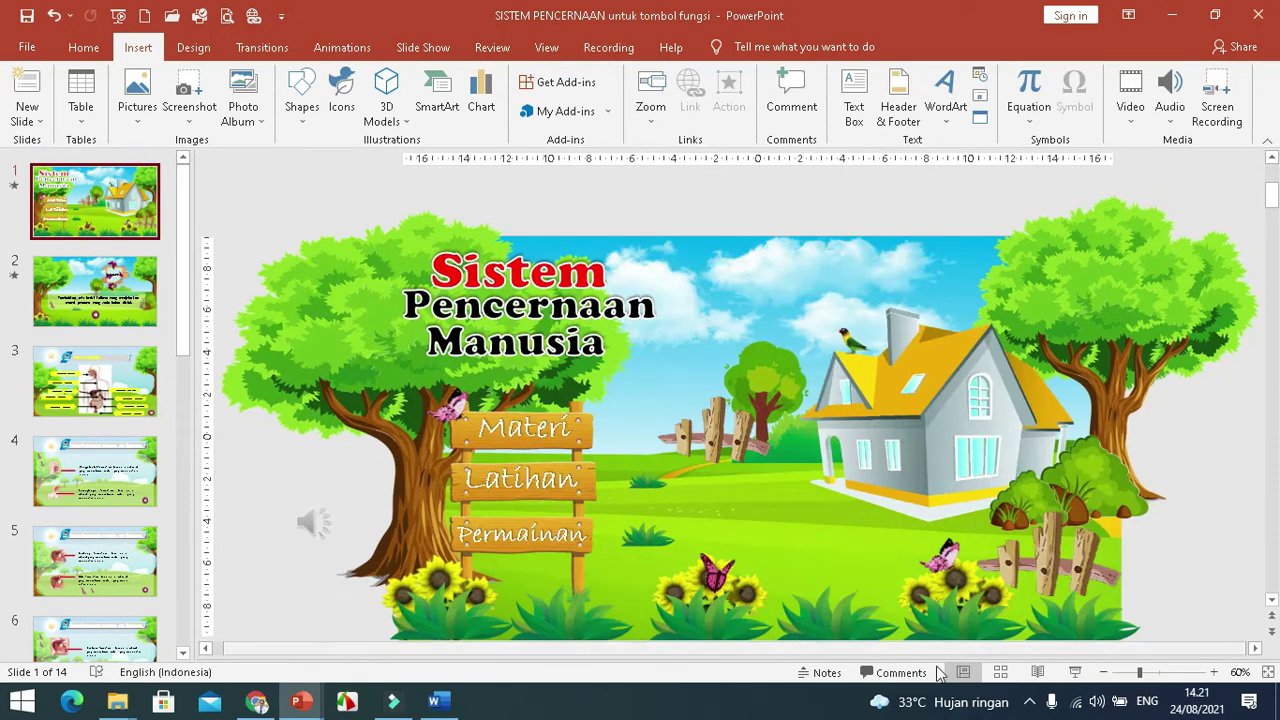
Test the Permainan link in the show, then open slide 6 in the editor.
{"action": "left_click", "coordinate": [1076, 672]}
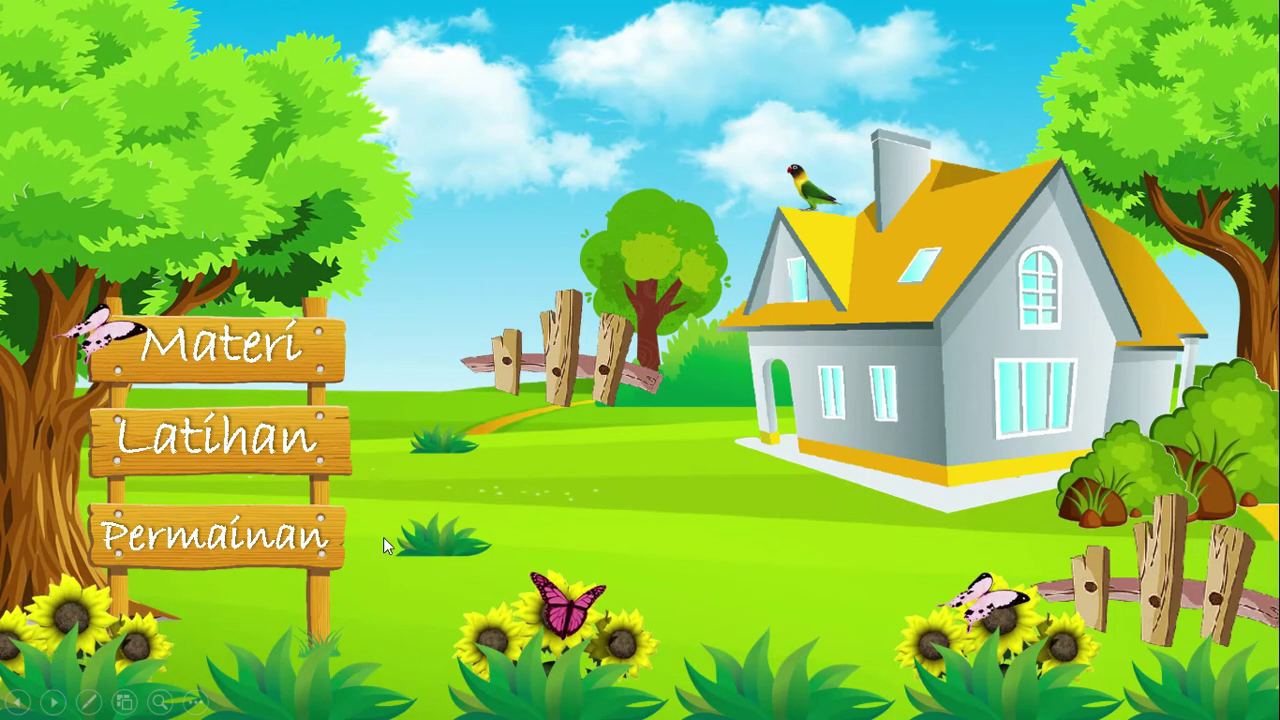
{"action": "left_click", "coordinate": [308, 532]}
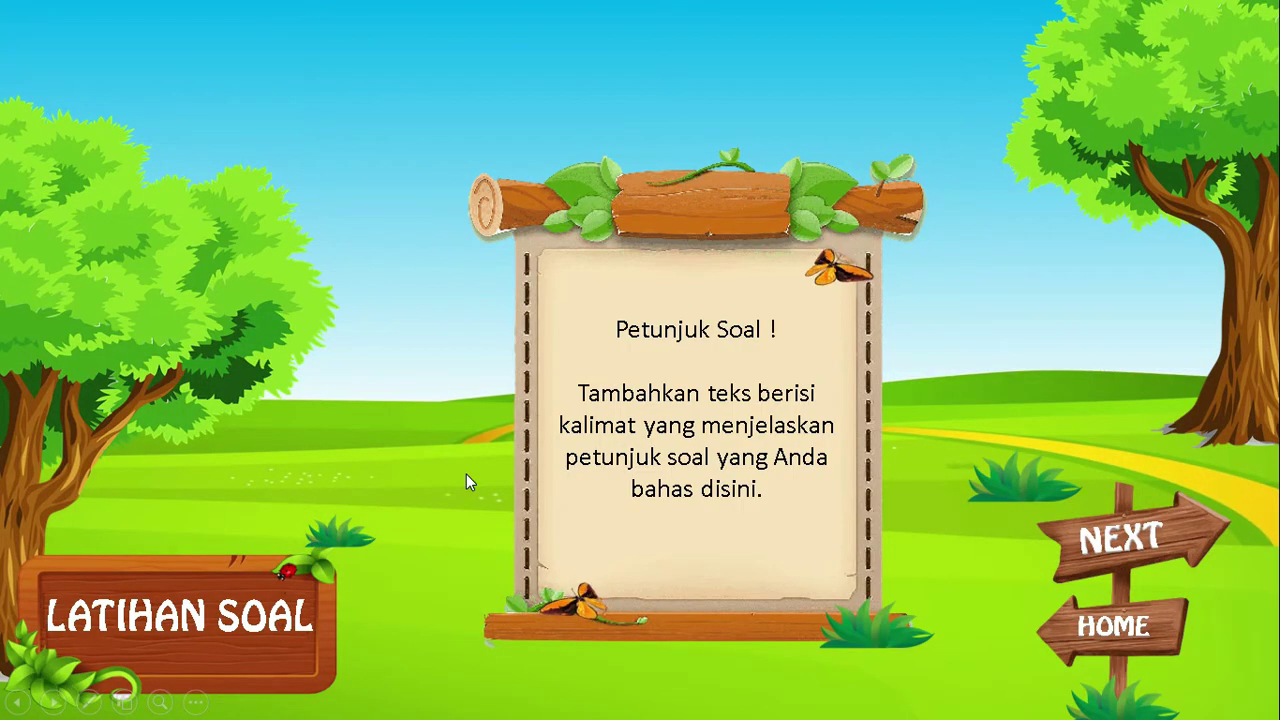
{"action": "key", "text": "Escape"}
{"action": "left_click", "coordinate": [104, 210]}
On slide 2, hyperlink the round arrow button to Slide 3.
{"action": "scroll", "coordinate": [106, 210], "scroll_direction": "up", "scroll_amount": 1}
{"action": "scroll", "coordinate": [106, 210], "scroll_direction": "up", "scroll_amount": 1}
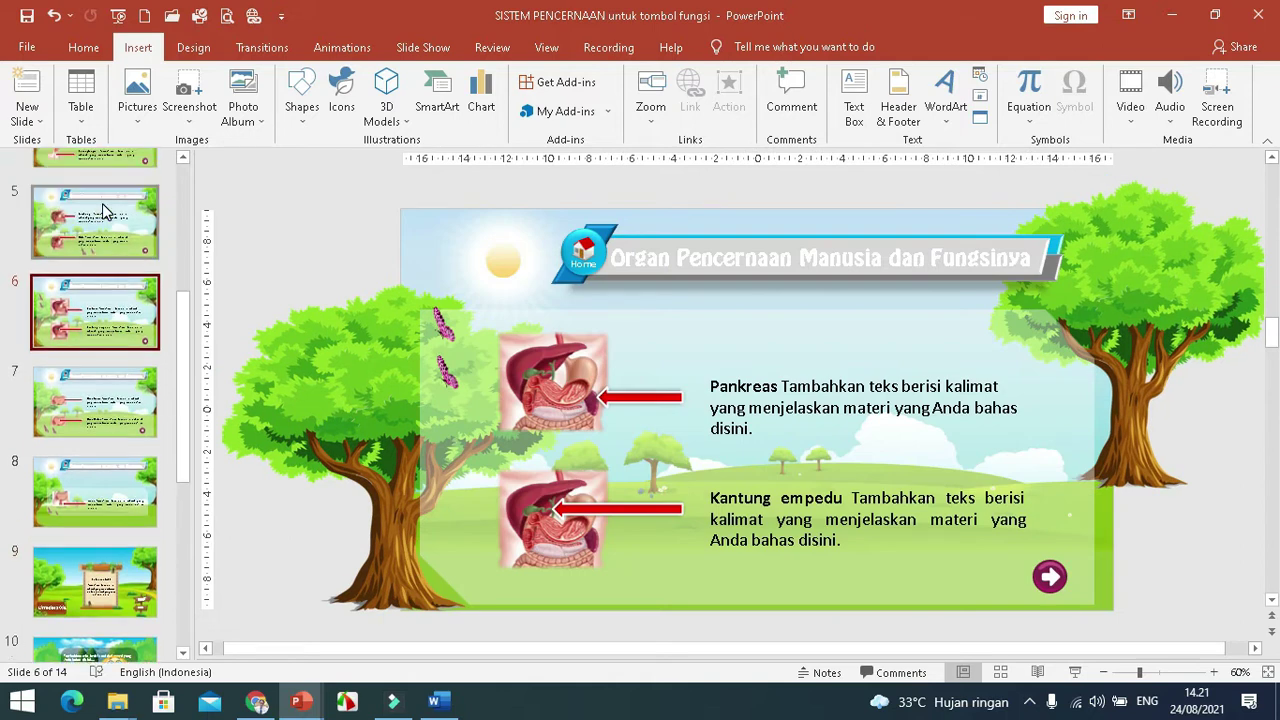
{"action": "scroll", "coordinate": [104, 209], "scroll_direction": "up", "scroll_amount": 1}
{"action": "scroll", "coordinate": [108, 235], "scroll_direction": "up", "scroll_amount": 1}
{"action": "scroll", "coordinate": [110, 238], "scroll_direction": "up", "scroll_amount": 1}
{"action": "scroll", "coordinate": [110, 238], "scroll_direction": "up", "scroll_amount": 1}
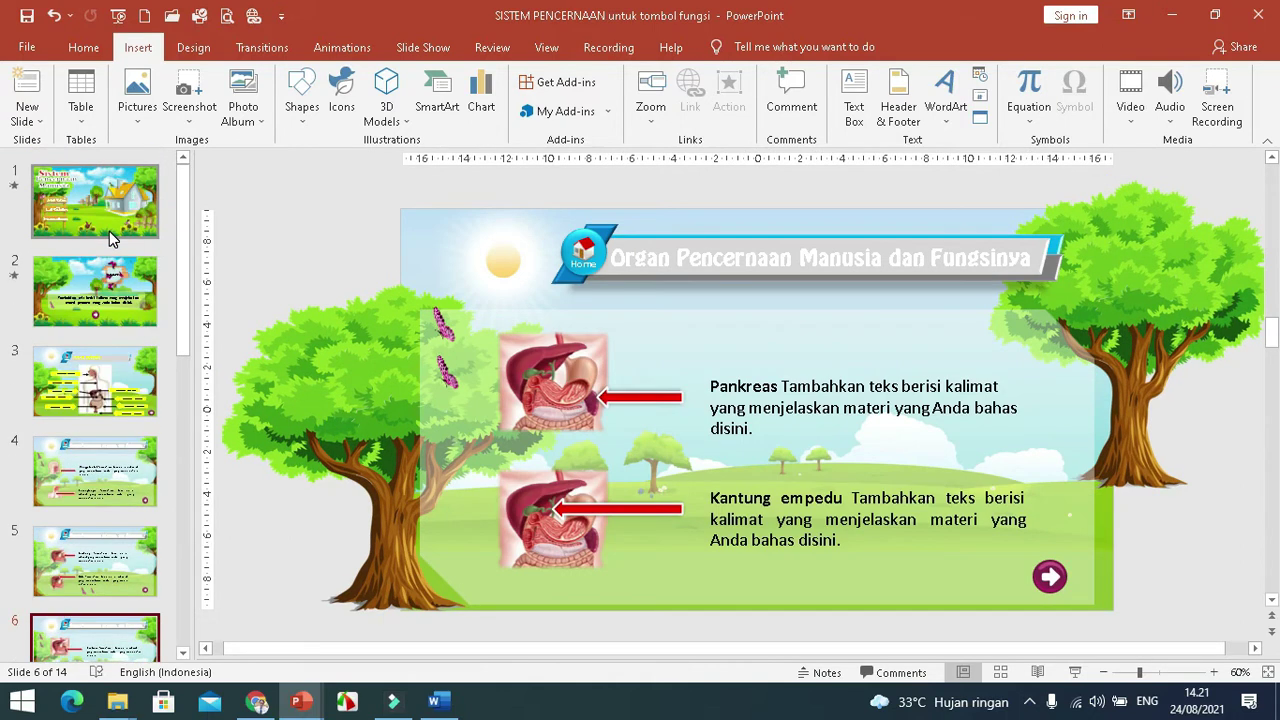
{"action": "left_click", "coordinate": [112, 272]}
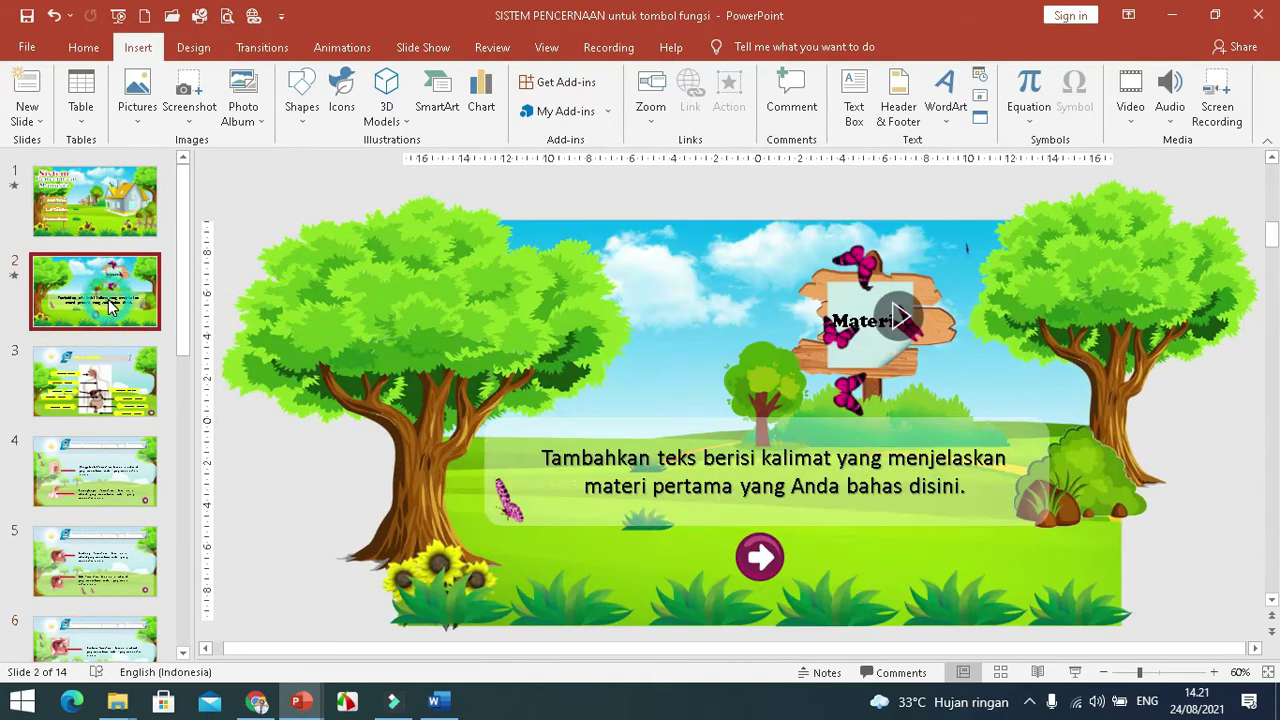
{"action": "left_click", "coordinate": [768, 556]}
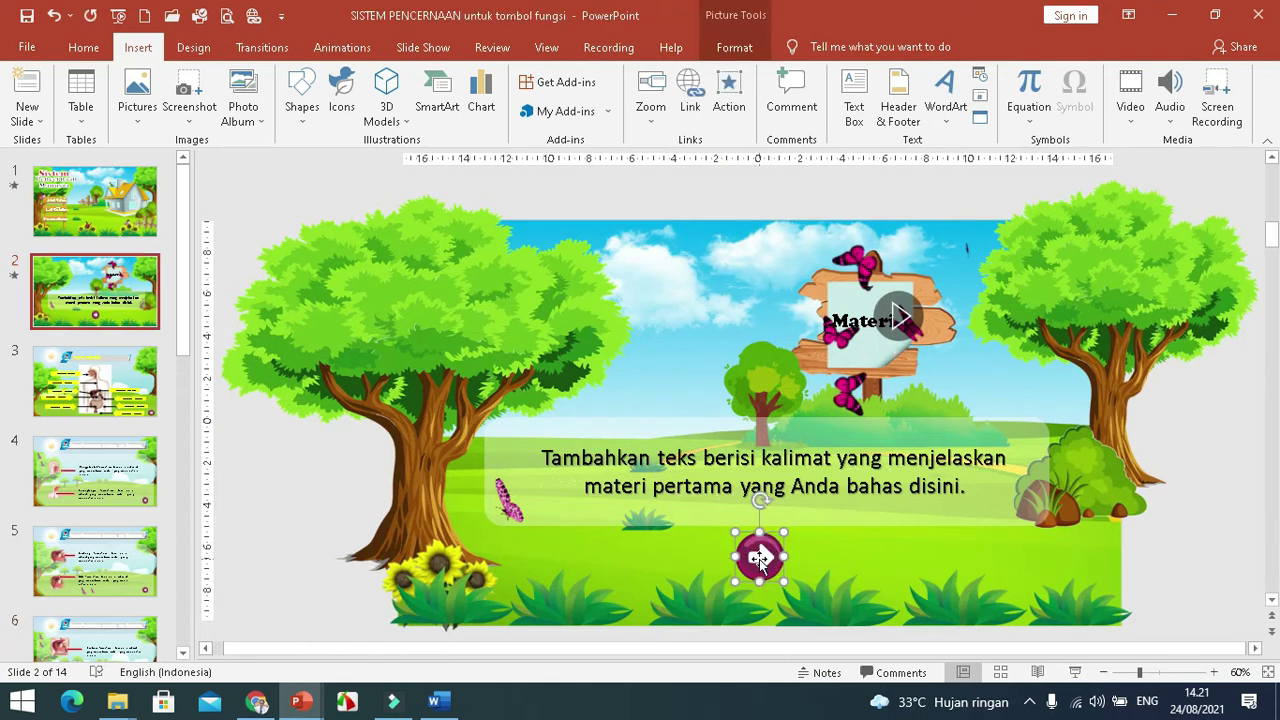
{"action": "left_click", "coordinate": [735, 93]}
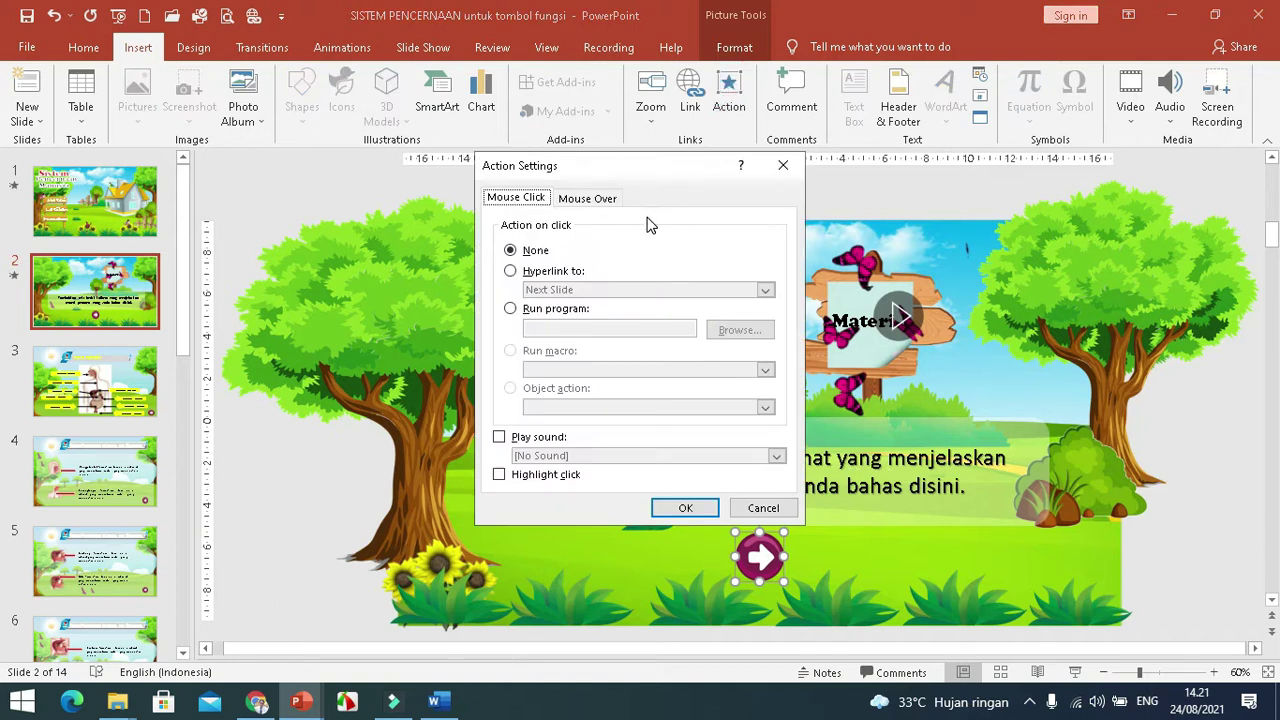
{"action": "left_click", "coordinate": [549, 275]}
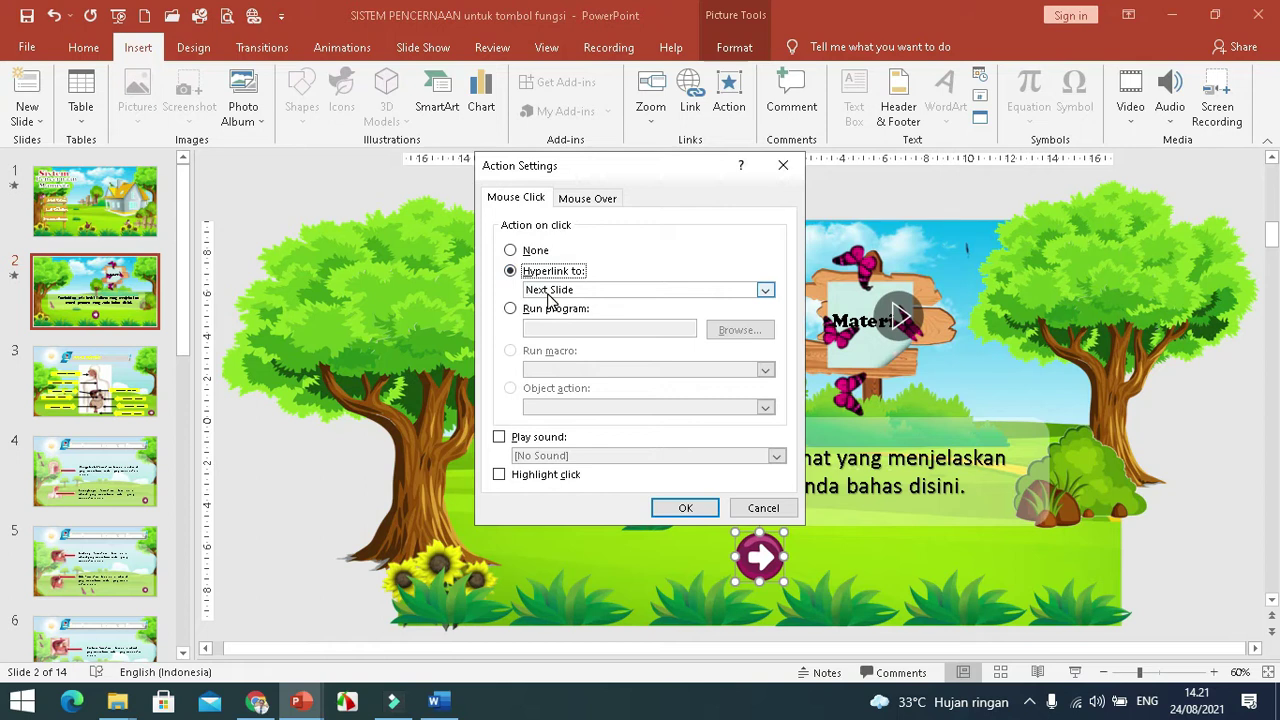
{"action": "left_click", "coordinate": [549, 292]}
{"action": "left_click", "coordinate": [555, 432]}
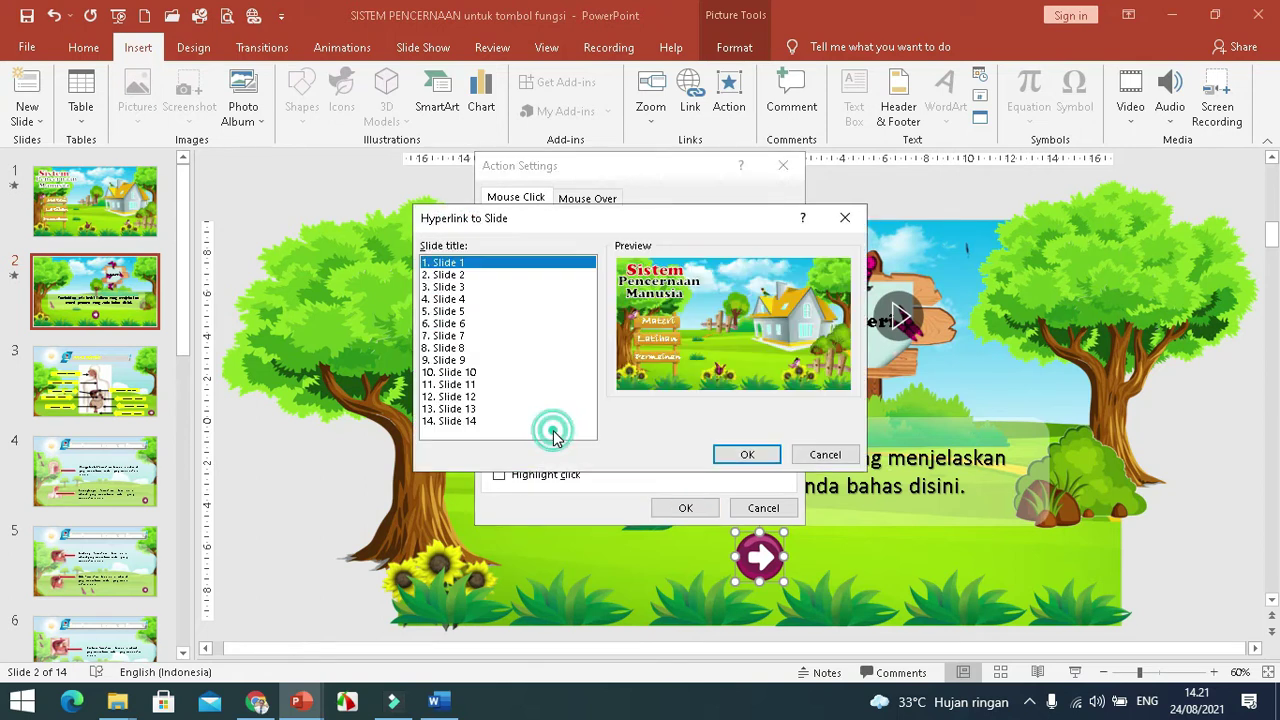
{"action": "left_click", "coordinate": [452, 288]}
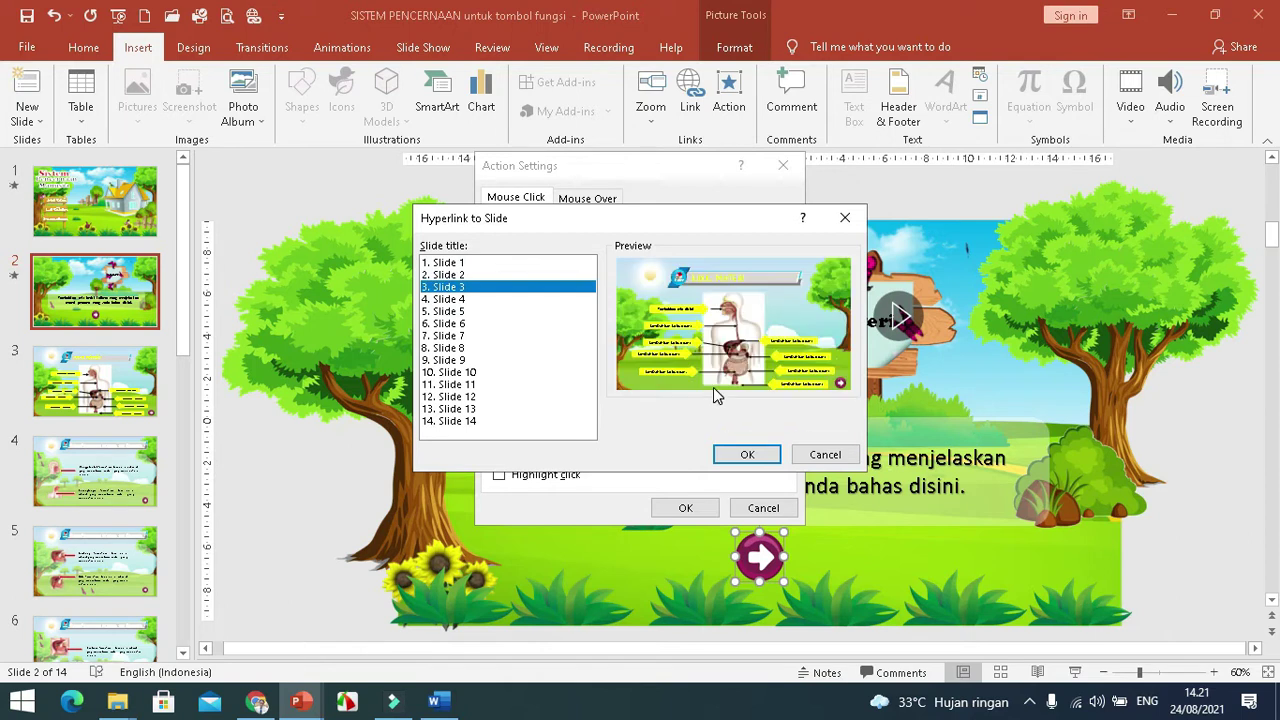
{"action": "left_click", "coordinate": [741, 456]}
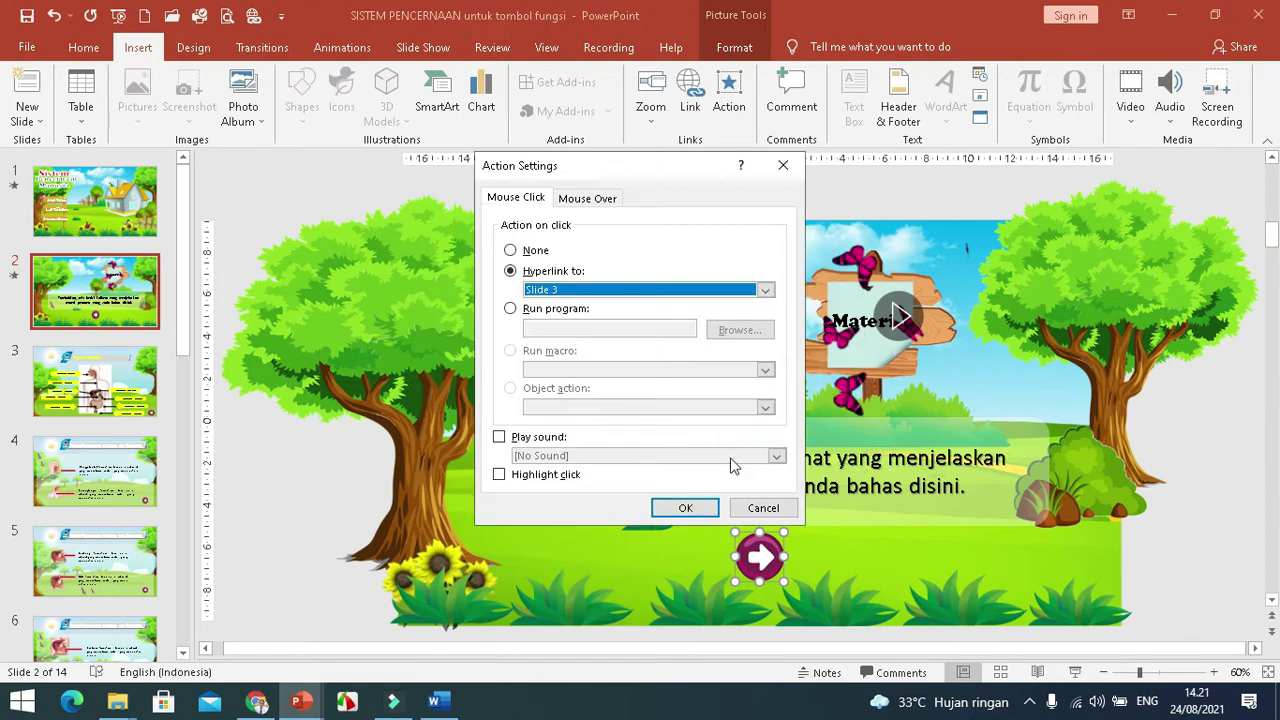
Make slide 2's arrow button play the Click sound when pressed.
{"action": "left_click", "coordinate": [525, 440]}
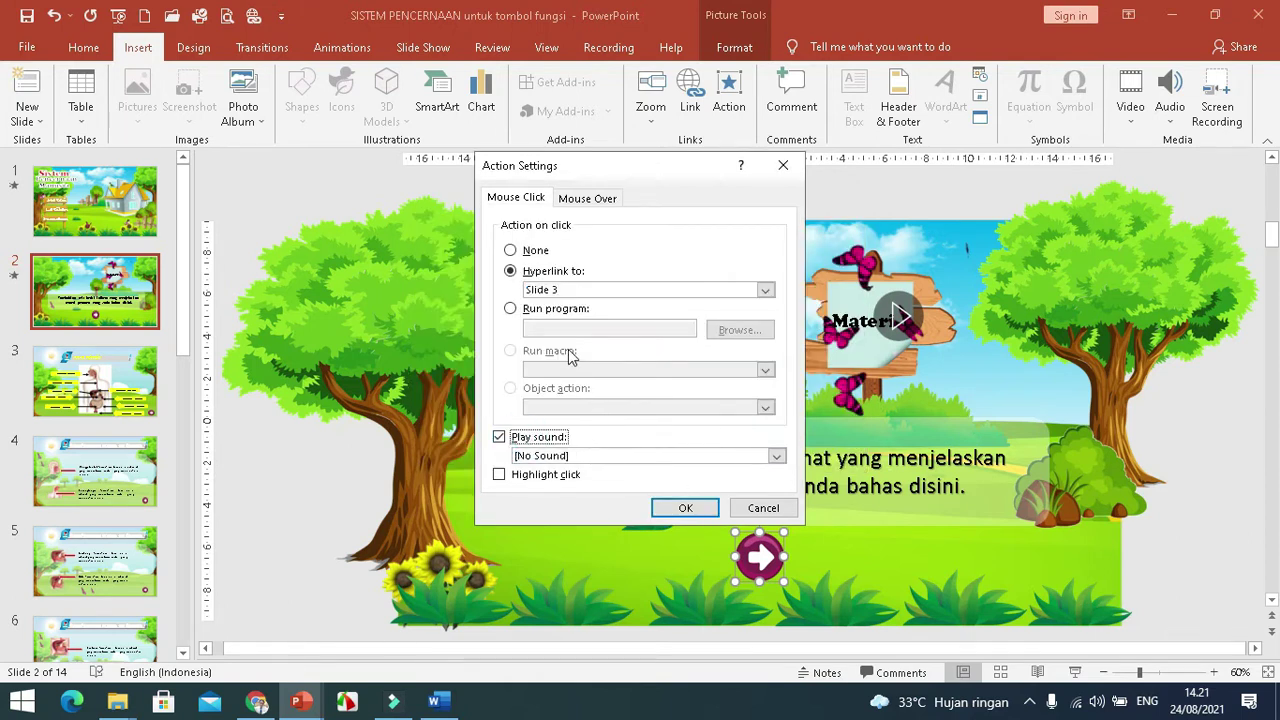
{"action": "left_click", "coordinate": [540, 456]}
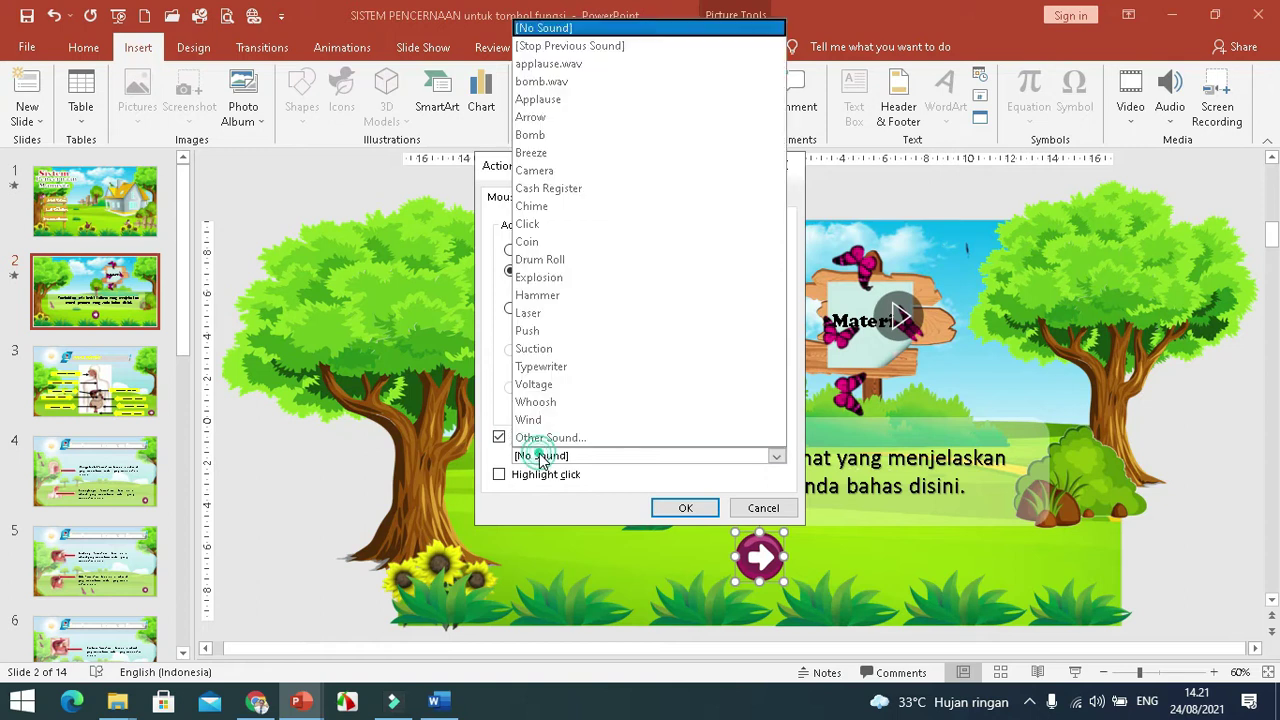
{"action": "left_click", "coordinate": [540, 220]}
{"action": "left_click", "coordinate": [683, 510]}
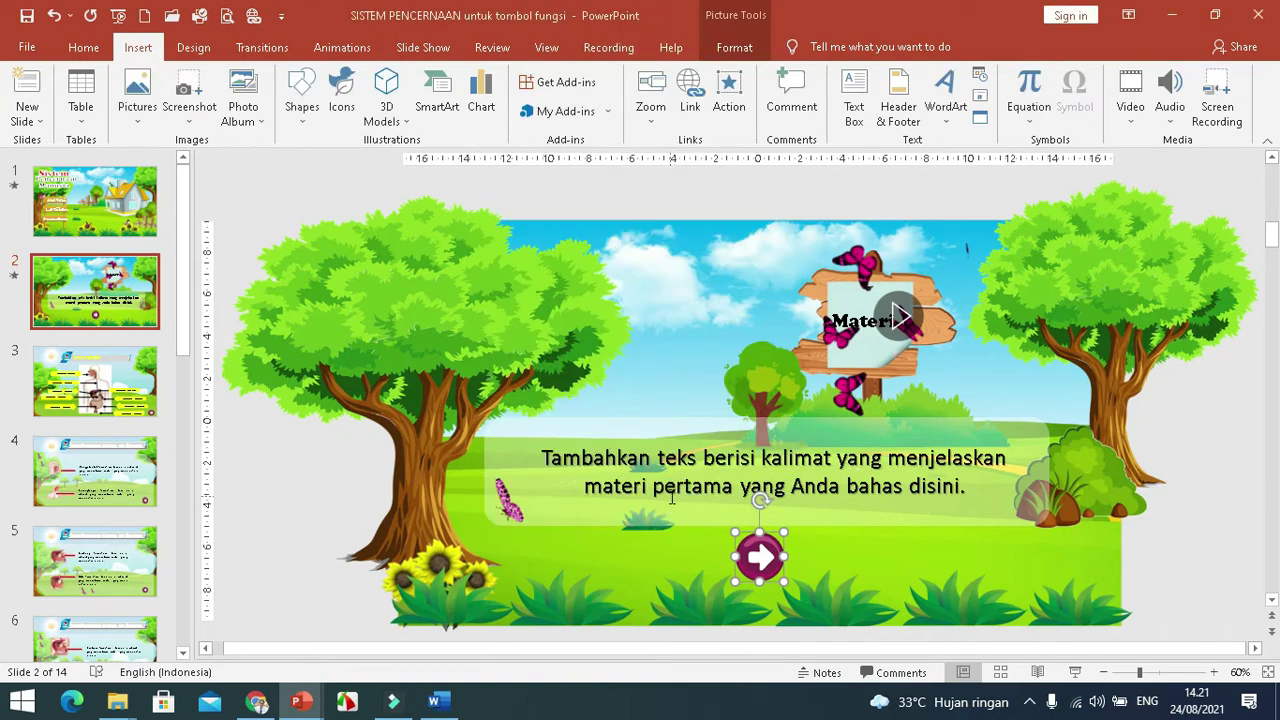
Give slide 3's bottom-right arrow button the Click sound alongside its Slide 4 hyperlink.
{"action": "left_click", "coordinate": [103, 497]}
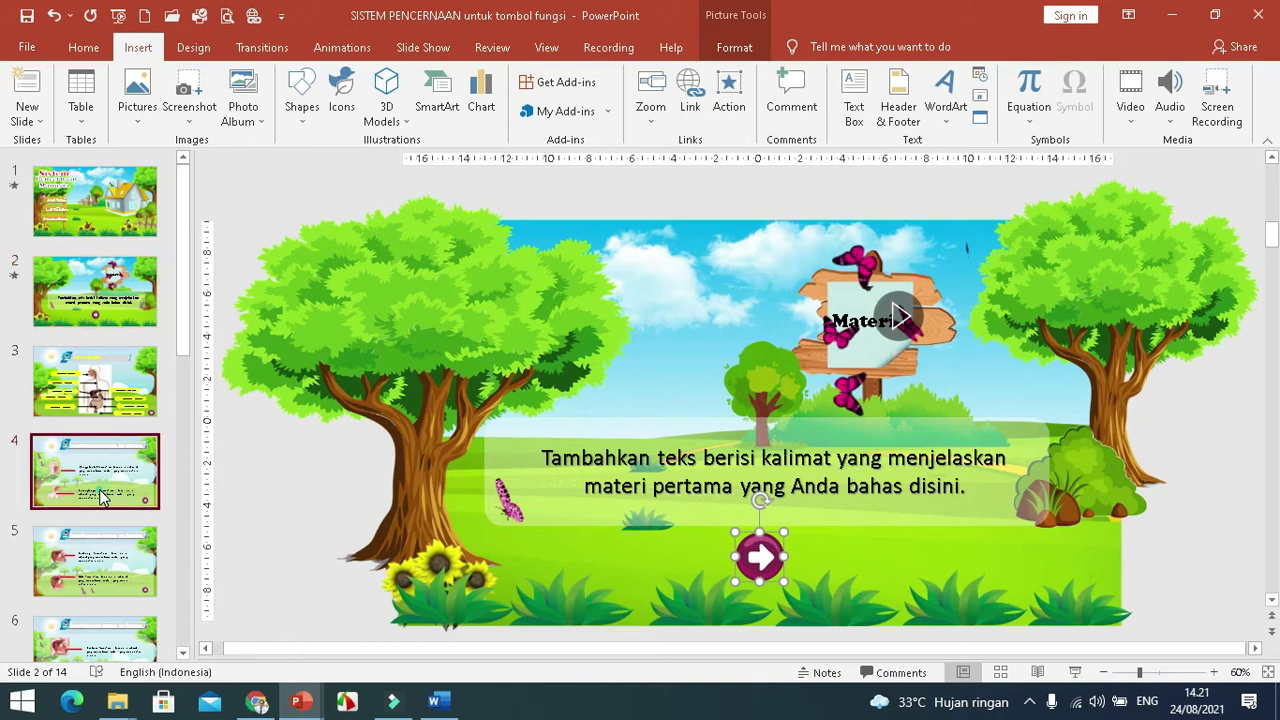
{"action": "scroll", "coordinate": [103, 497], "scroll_direction": "down", "scroll_amount": 3}
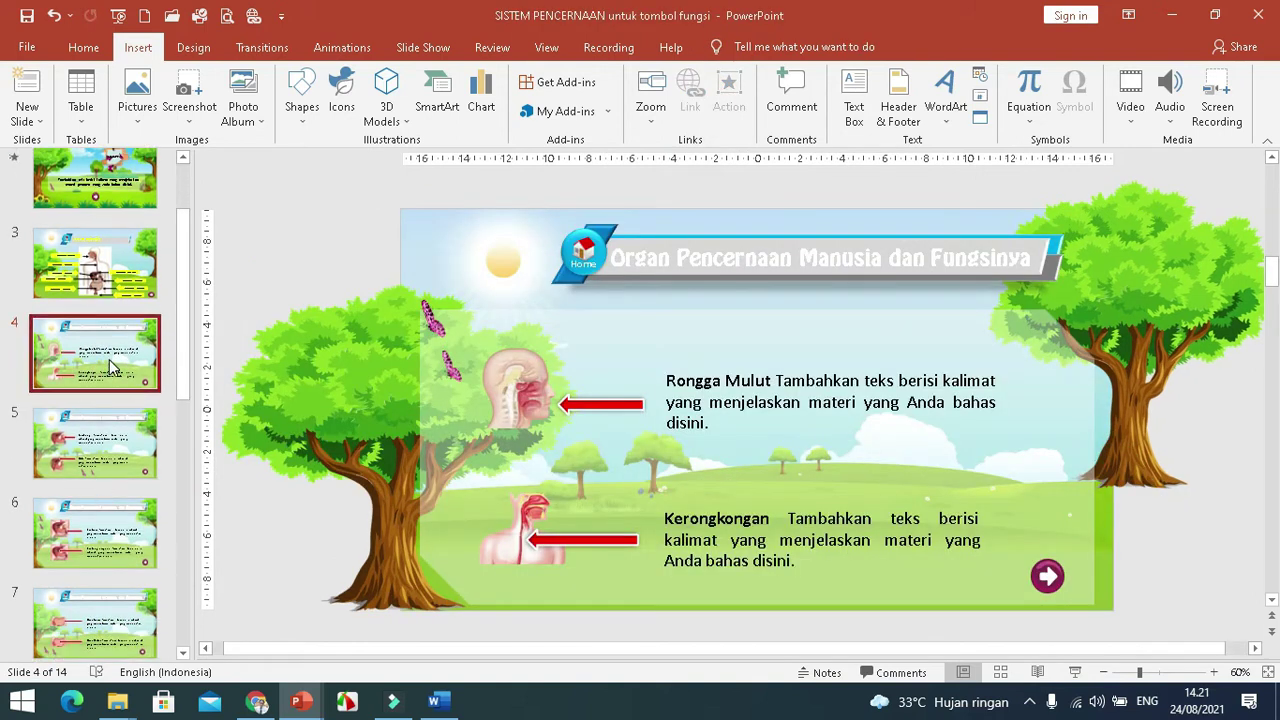
{"action": "key", "text": "Up"}
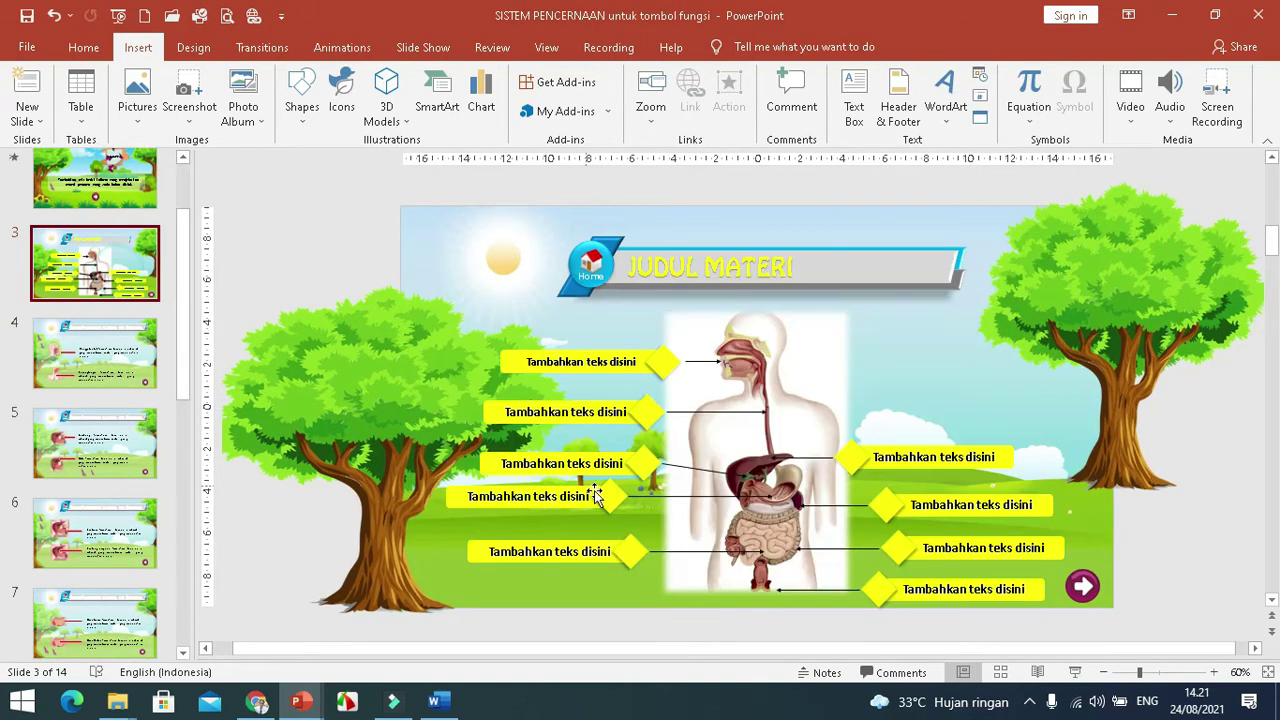
{"action": "left_click", "coordinate": [1084, 585]}
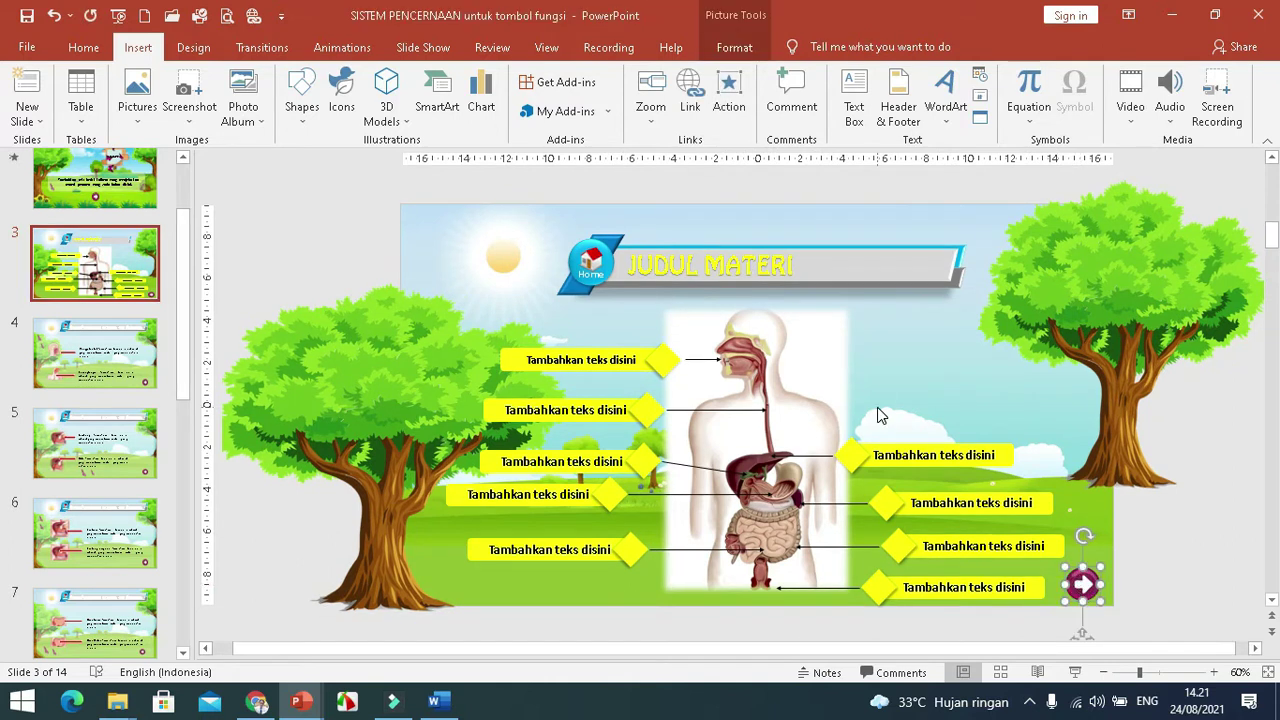
{"action": "left_click", "coordinate": [736, 92]}
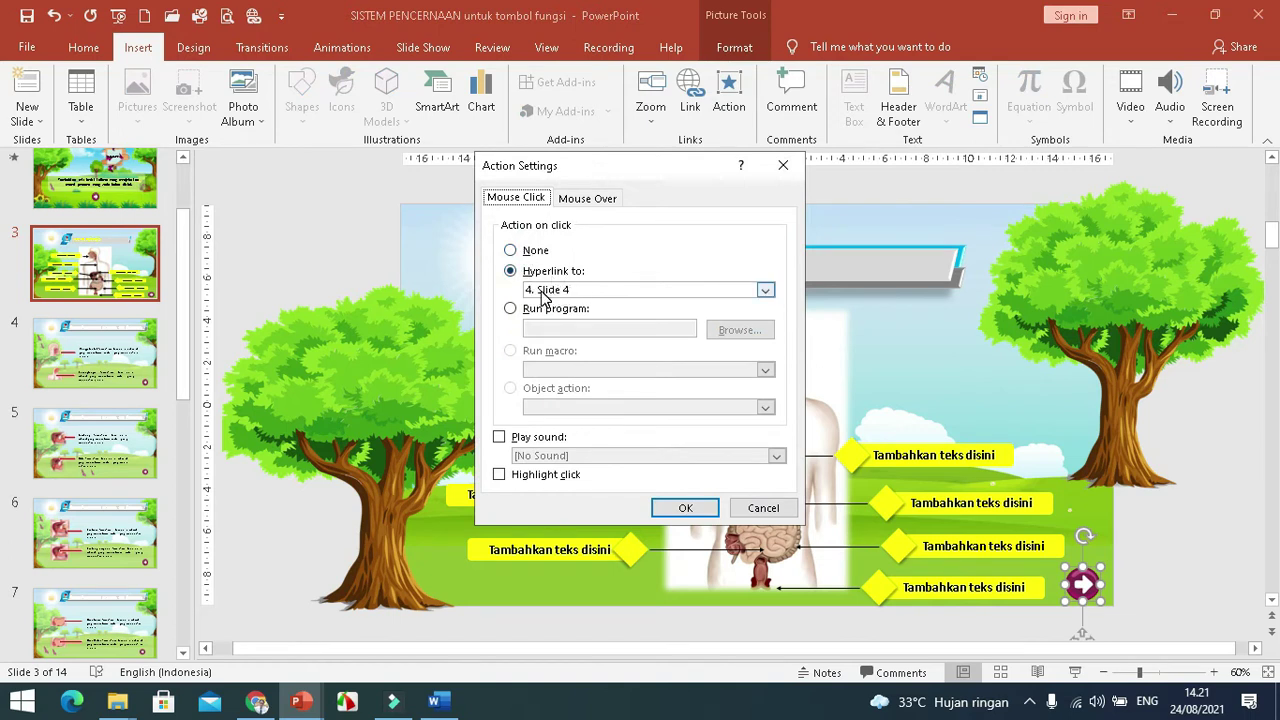
{"action": "left_click", "coordinate": [530, 437]}
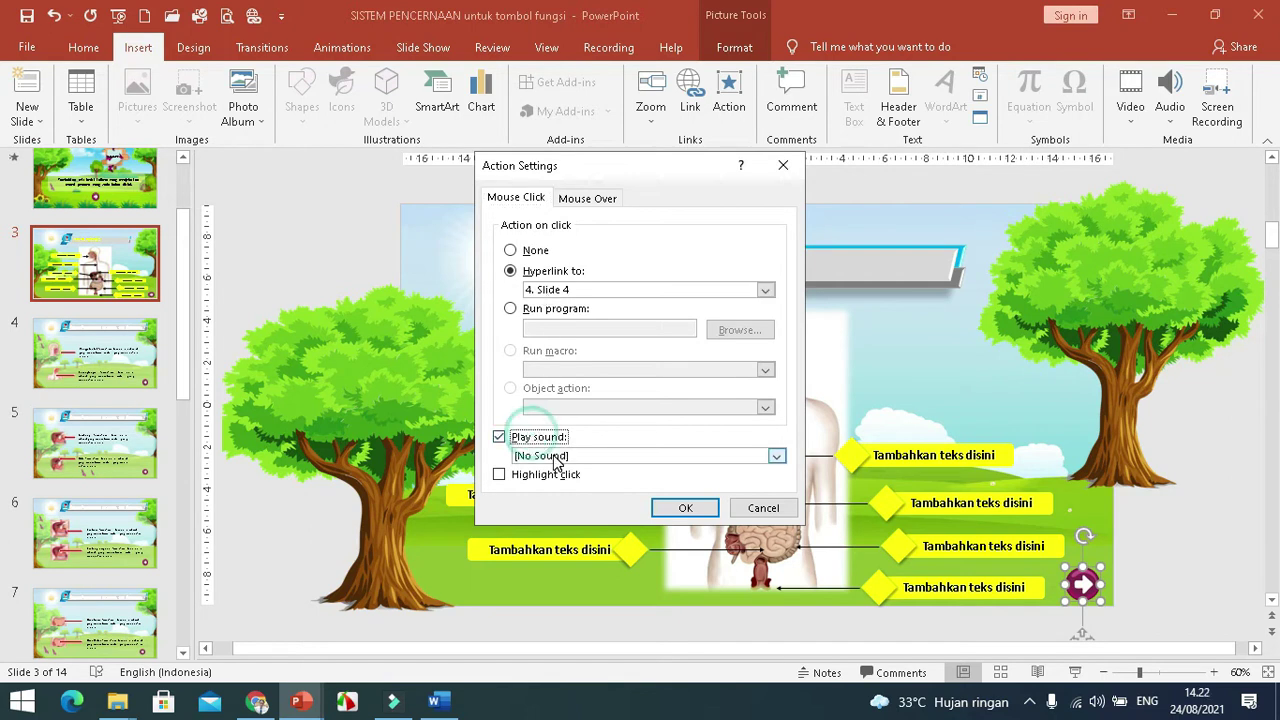
{"action": "left_click", "coordinate": [556, 456]}
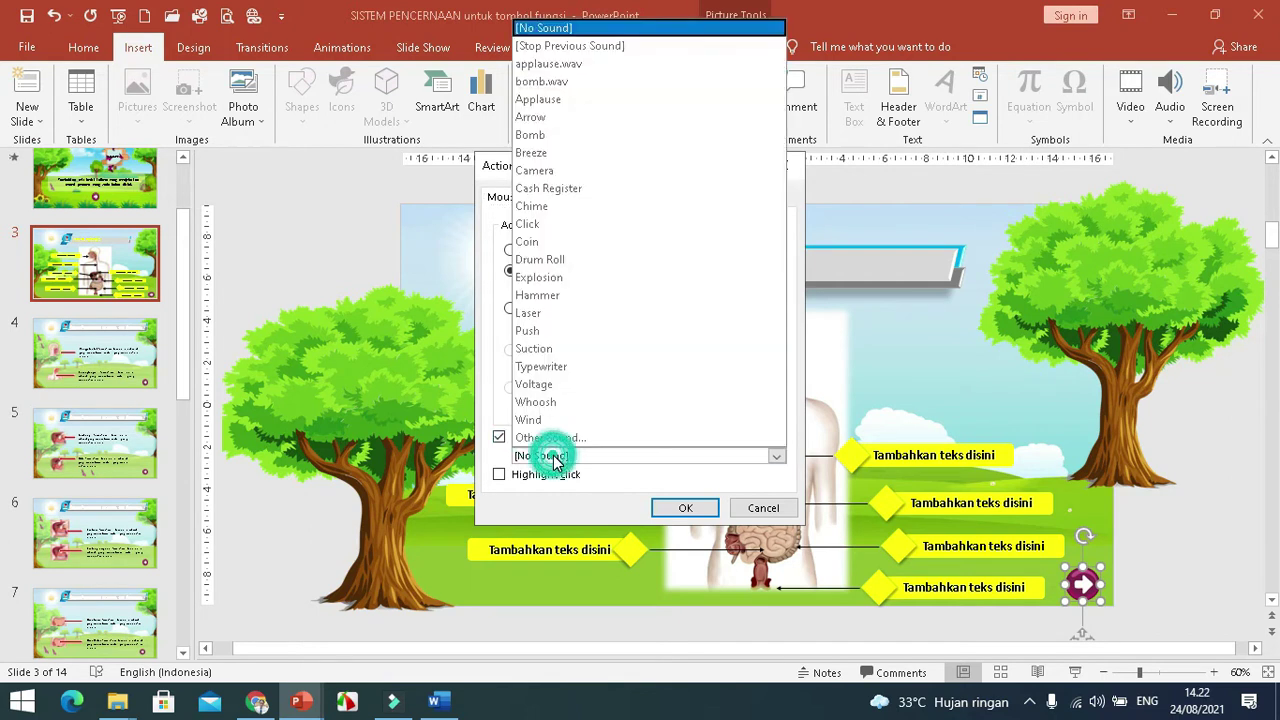
{"action": "left_click", "coordinate": [547, 225]}
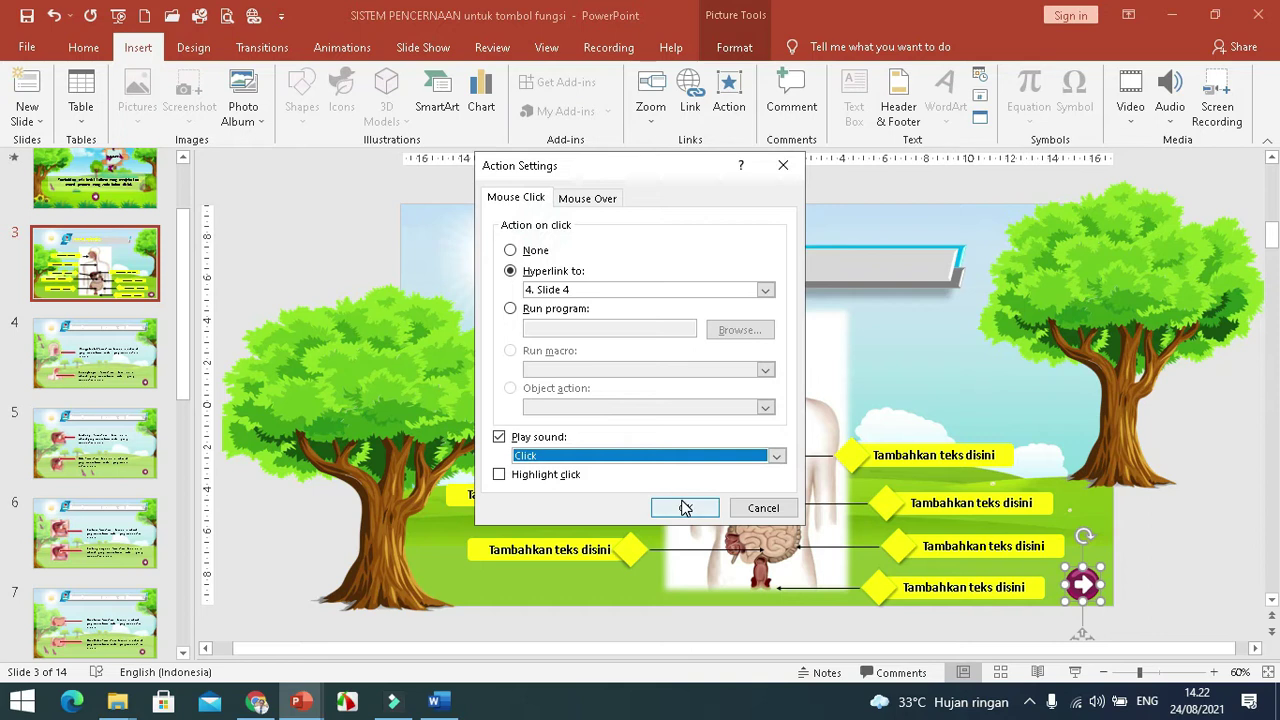
{"action": "left_click", "coordinate": [686, 509]}
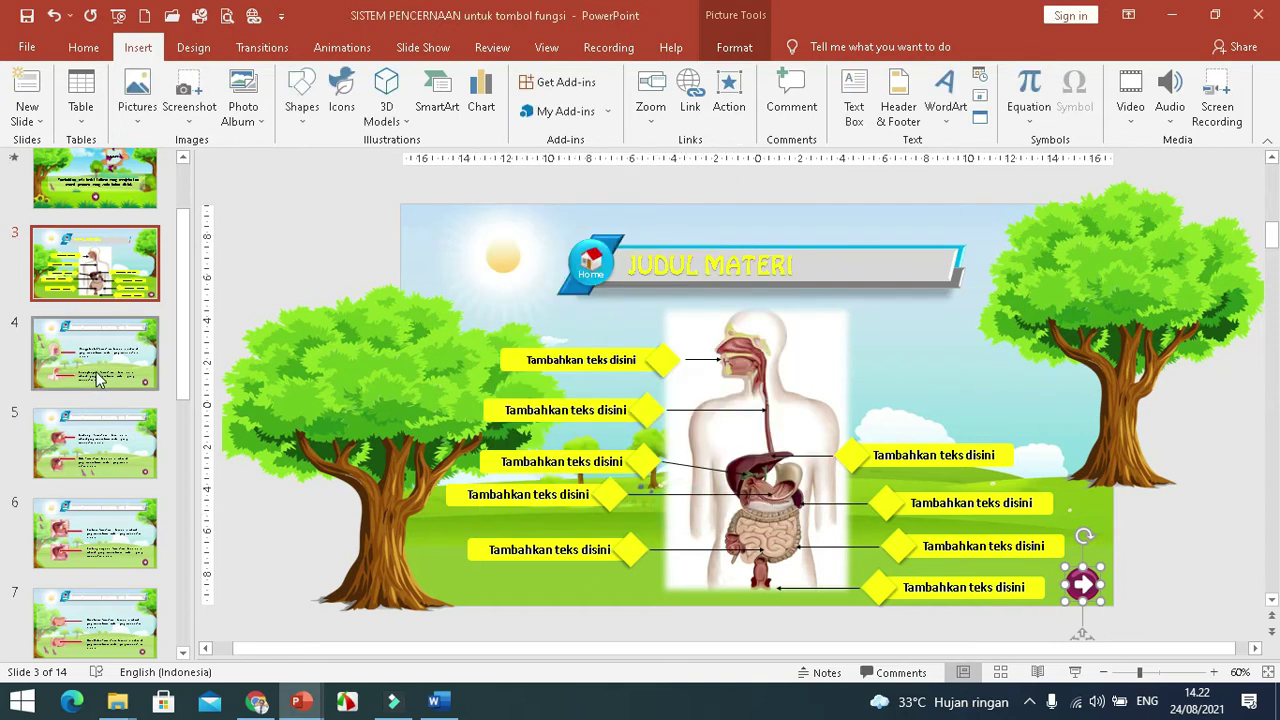
Hyperlink slide 4's round arrow button to Slide 6, then open slide 6.
{"action": "left_click", "coordinate": [95, 378]}
{"action": "left_click", "coordinate": [1042, 574]}
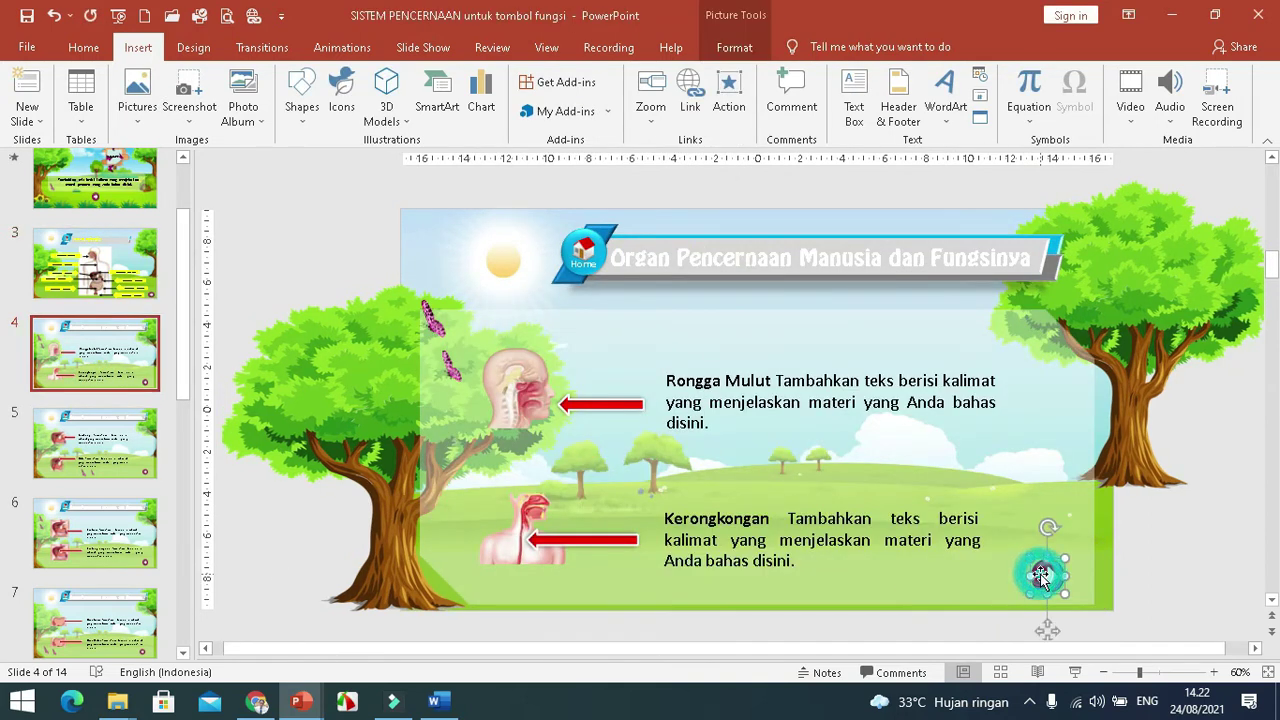
{"action": "left_click", "coordinate": [731, 90]}
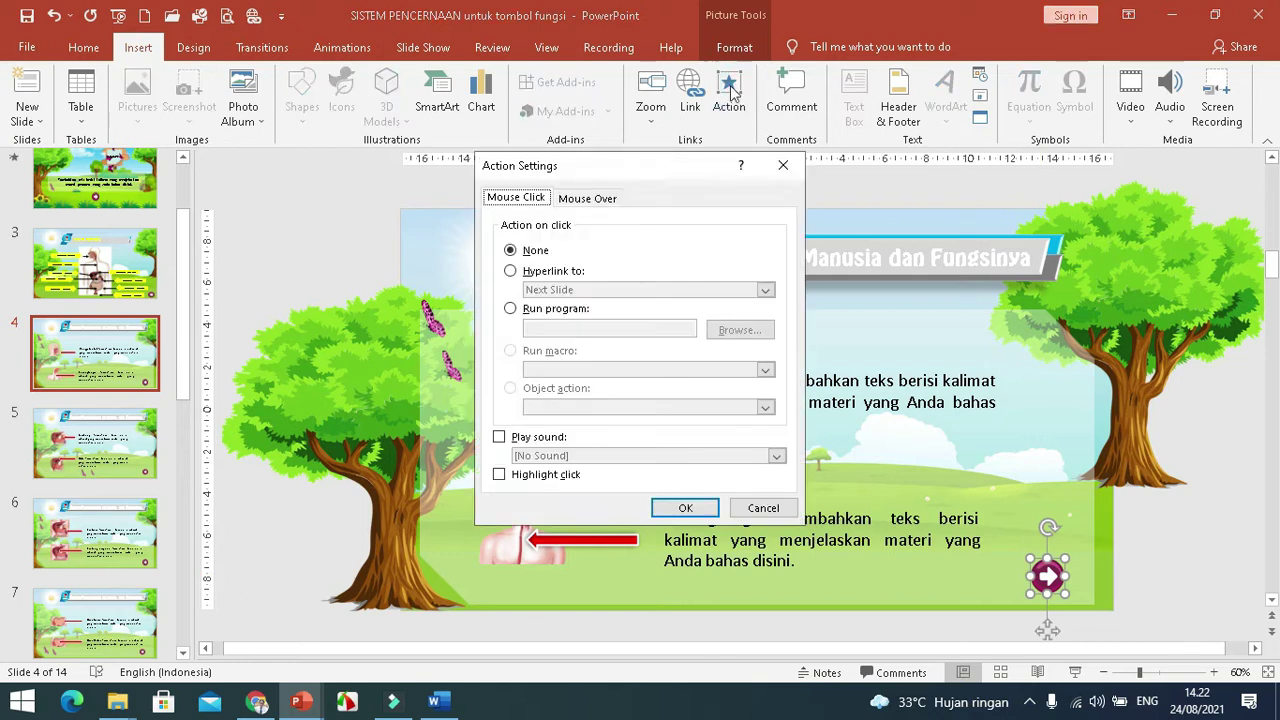
{"action": "left_click", "coordinate": [552, 271]}
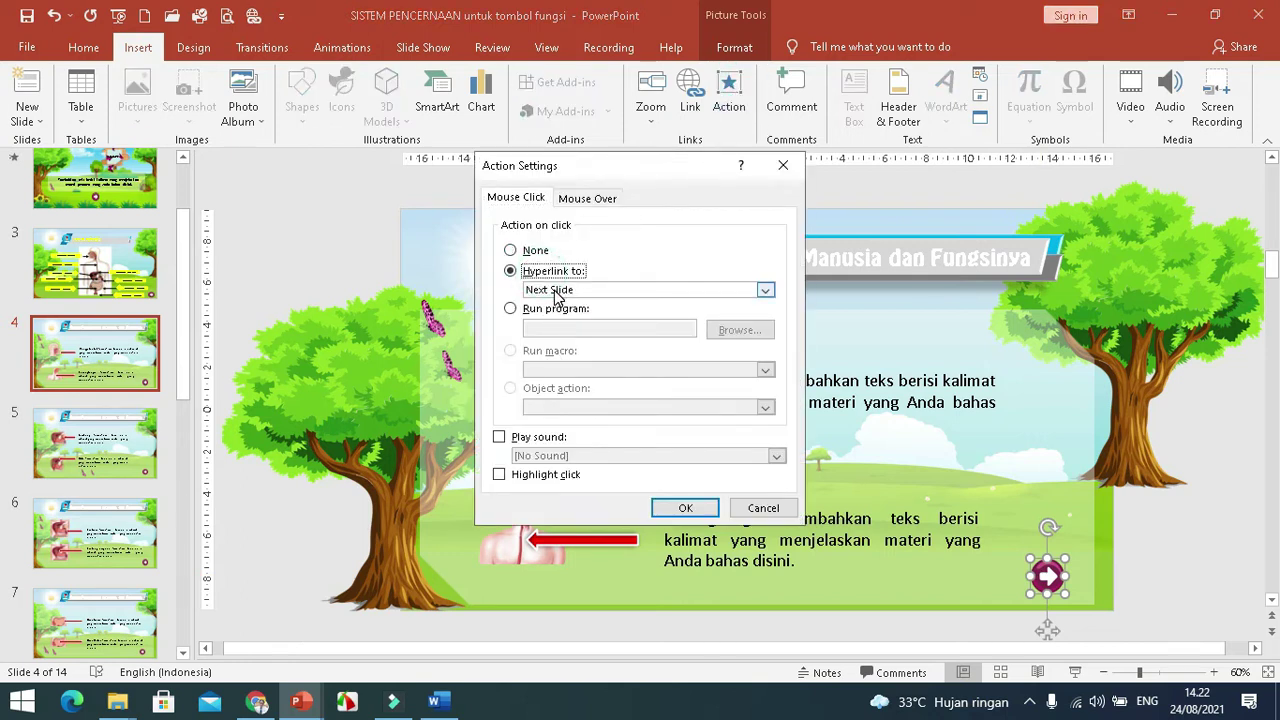
{"action": "left_click", "coordinate": [558, 290]}
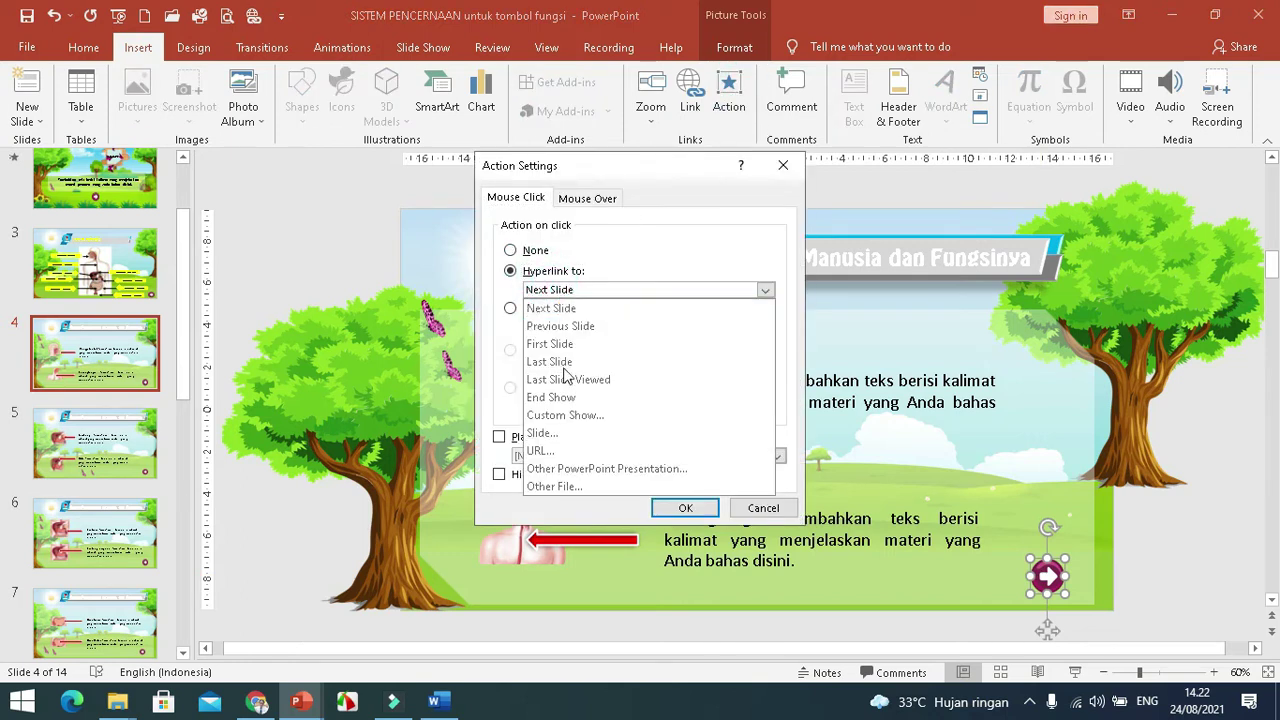
{"action": "left_click", "coordinate": [570, 435]}
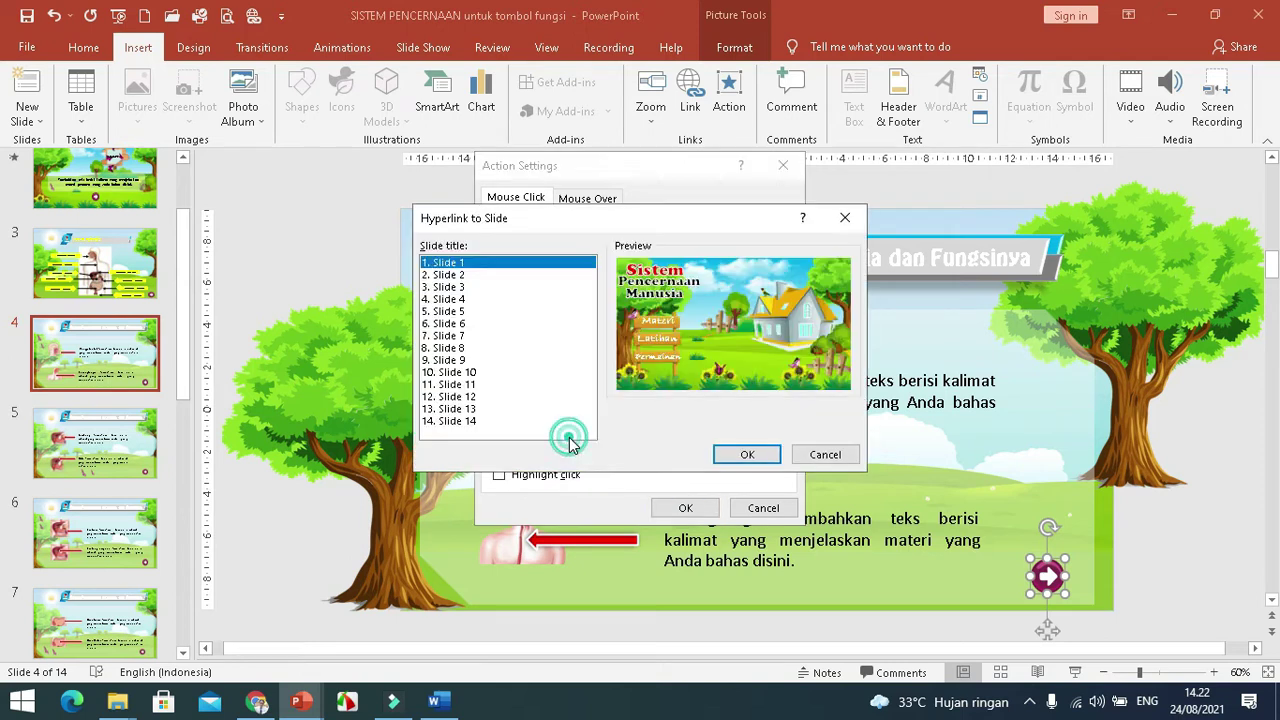
{"action": "left_click", "coordinate": [462, 325]}
{"action": "left_click", "coordinate": [747, 455]}
{"action": "left_click", "coordinate": [685, 508]}
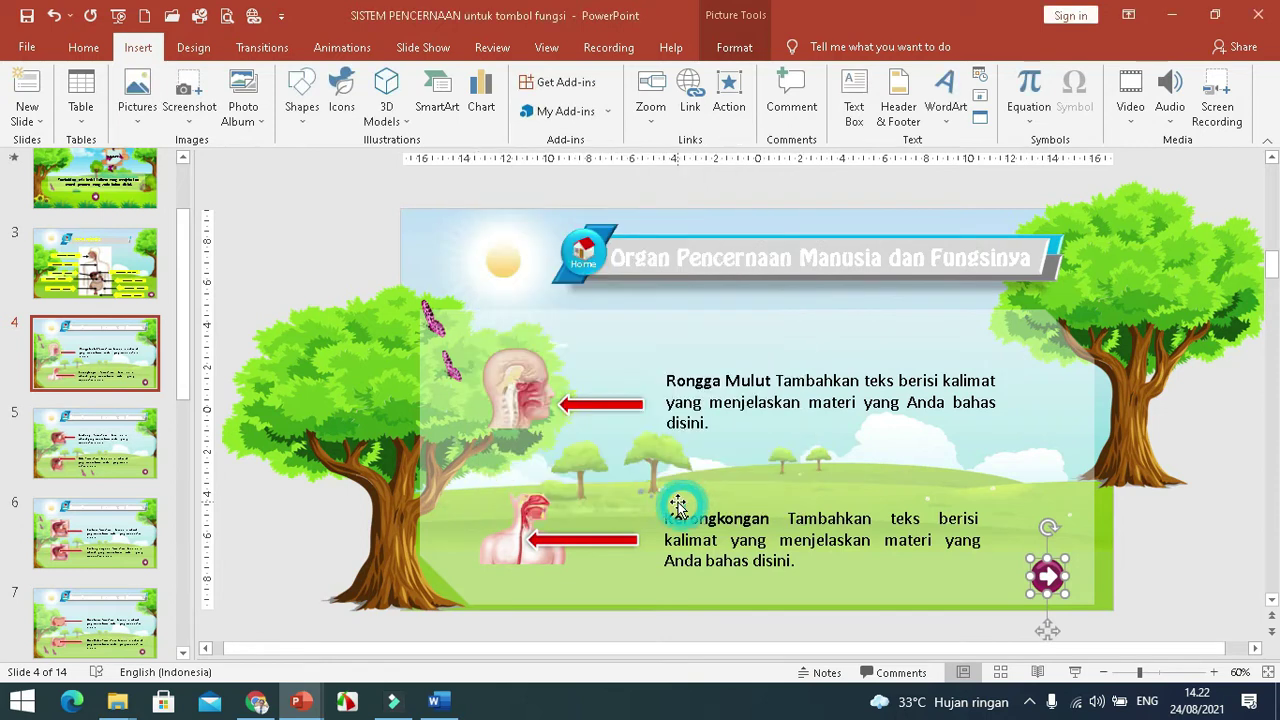
{"action": "left_click", "coordinate": [115, 543]}
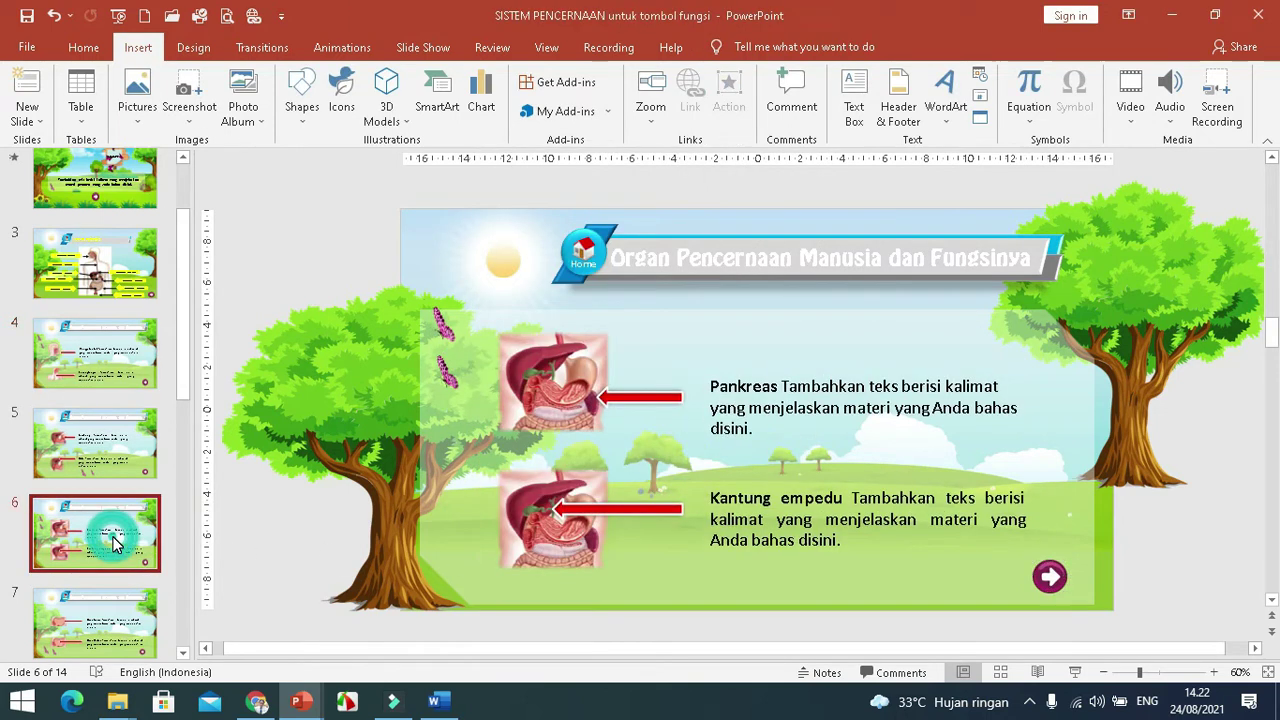
On slide 5, hyperlink the round arrow to Slide 6.
{"action": "left_click", "coordinate": [1050, 580]}
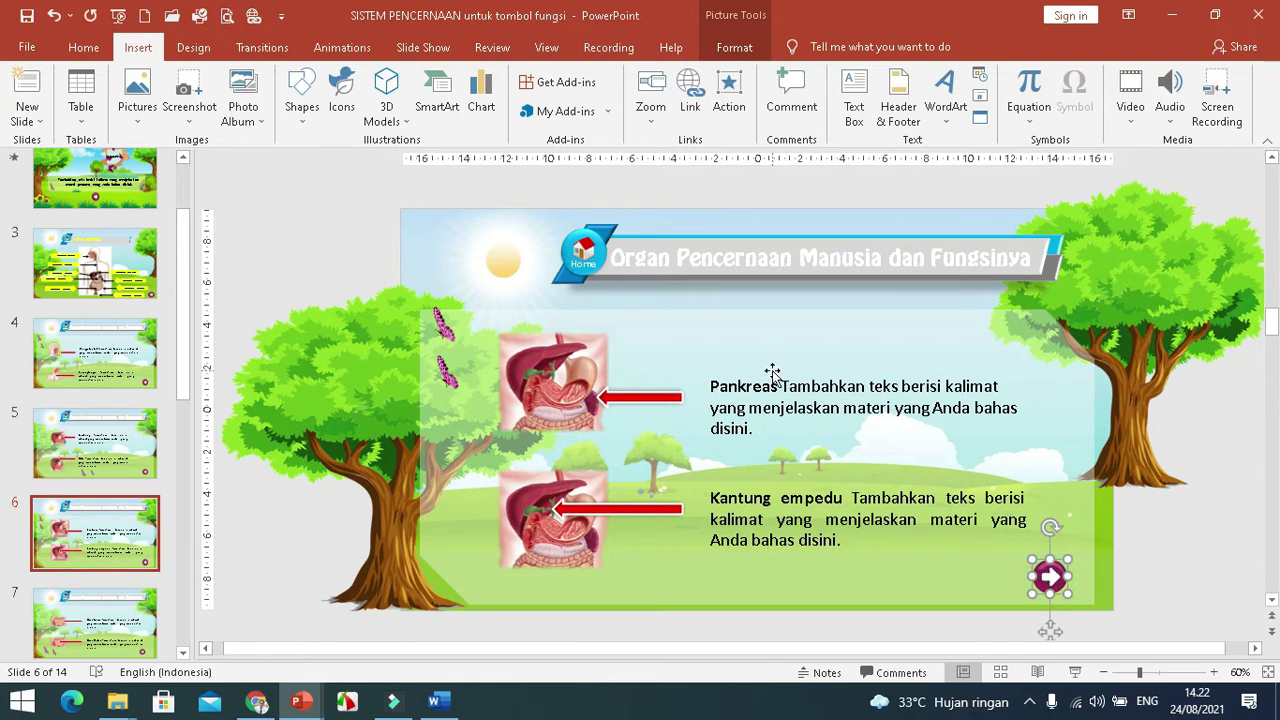
{"action": "left_click", "coordinate": [120, 455]}
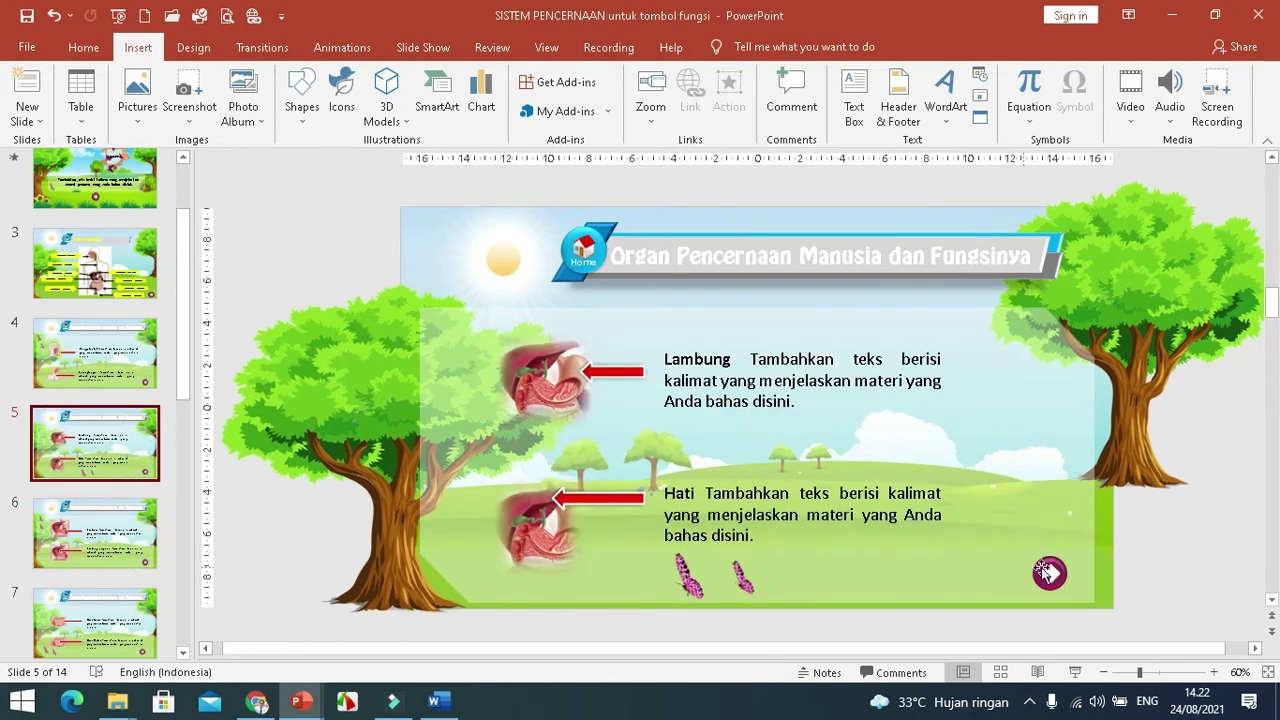
{"action": "left_click", "coordinate": [1050, 575]}
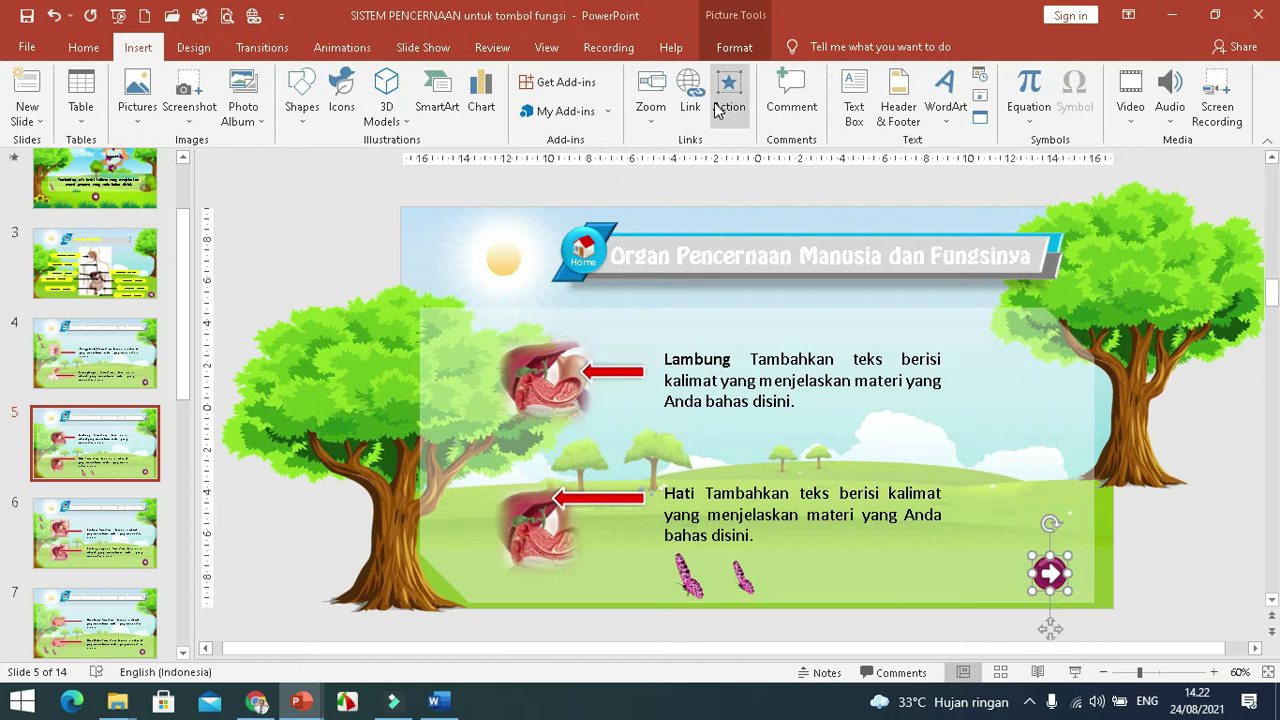
{"action": "left_click", "coordinate": [729, 98]}
{"action": "left_click", "coordinate": [556, 272]}
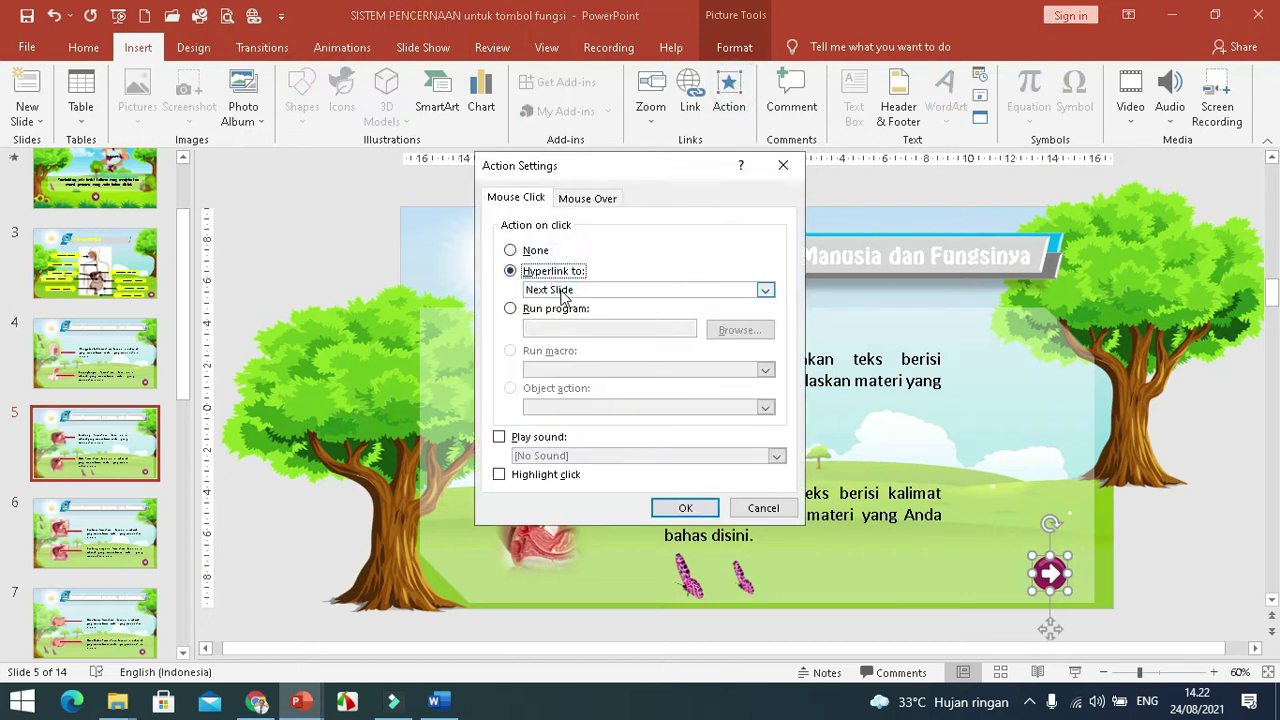
{"action": "left_click", "coordinate": [565, 289]}
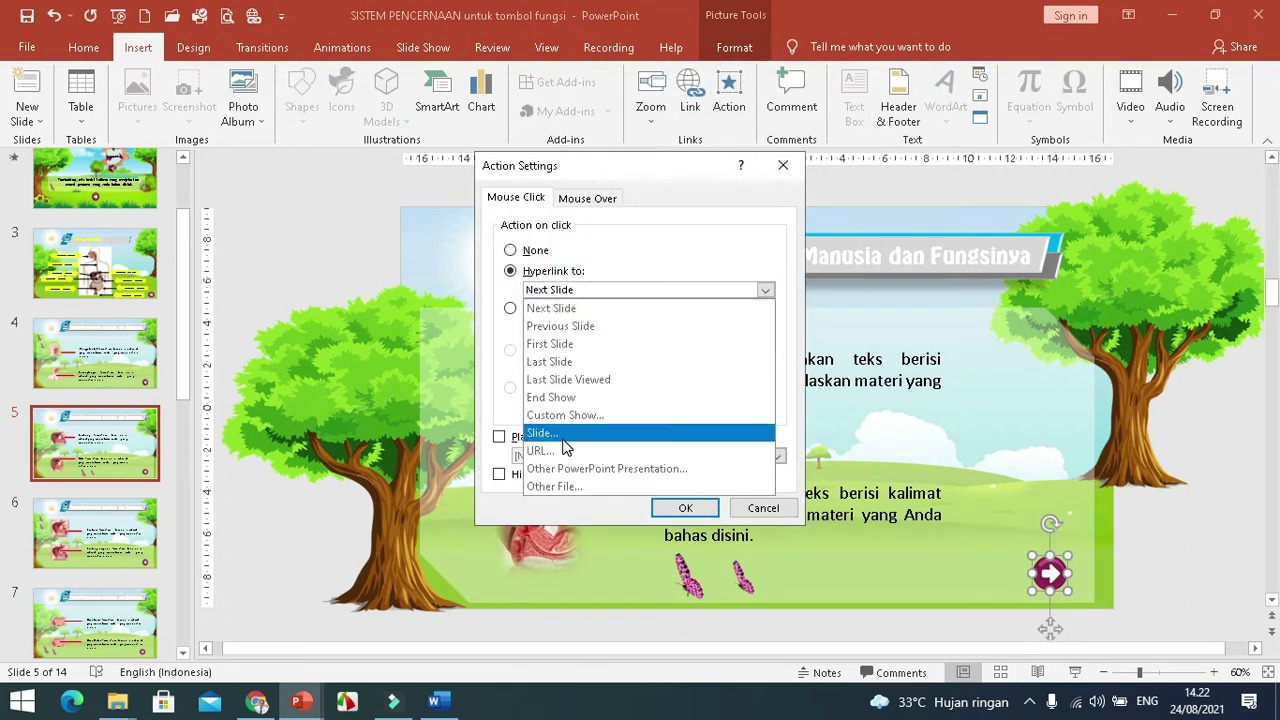
{"action": "left_click", "coordinate": [565, 438]}
{"action": "left_click", "coordinate": [466, 323]}
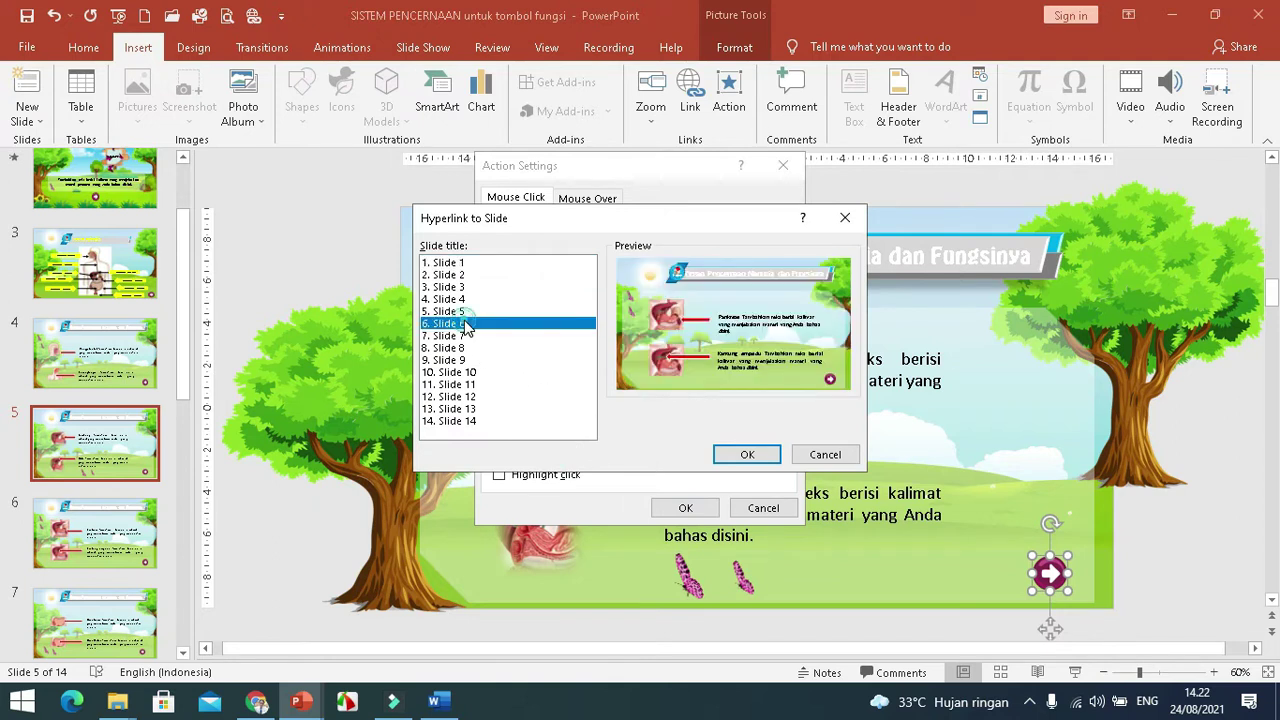
{"action": "left_click", "coordinate": [748, 456]}
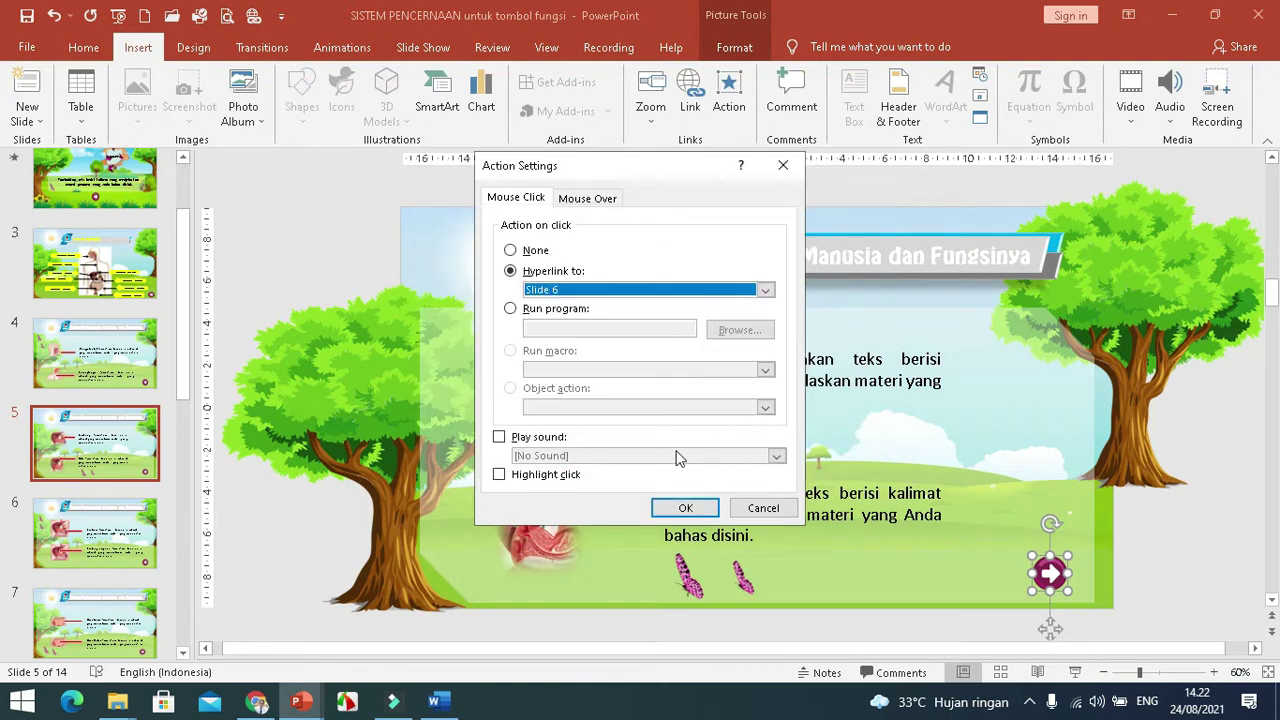
Add the Click sound to slide 5's arrow, then open slide 6.
{"action": "left_click", "coordinate": [530, 437]}
{"action": "left_click", "coordinate": [565, 456]}
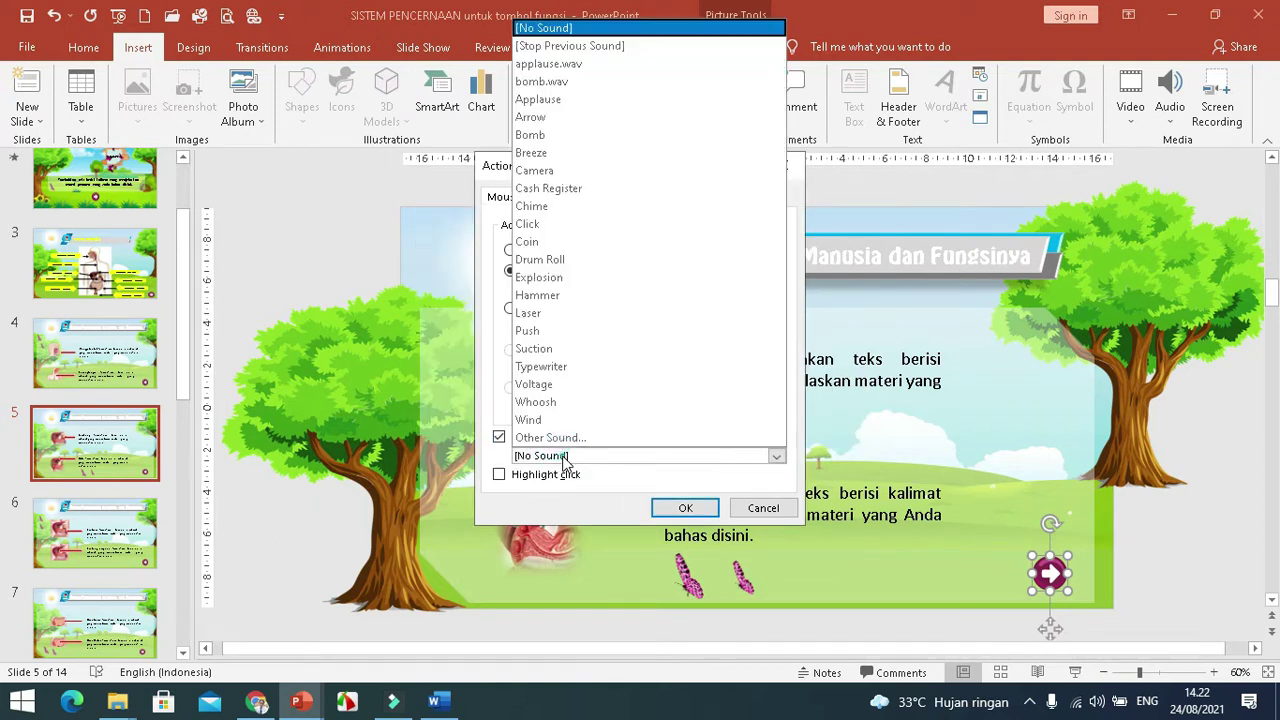
{"action": "left_click", "coordinate": [535, 224]}
{"action": "left_click", "coordinate": [685, 508]}
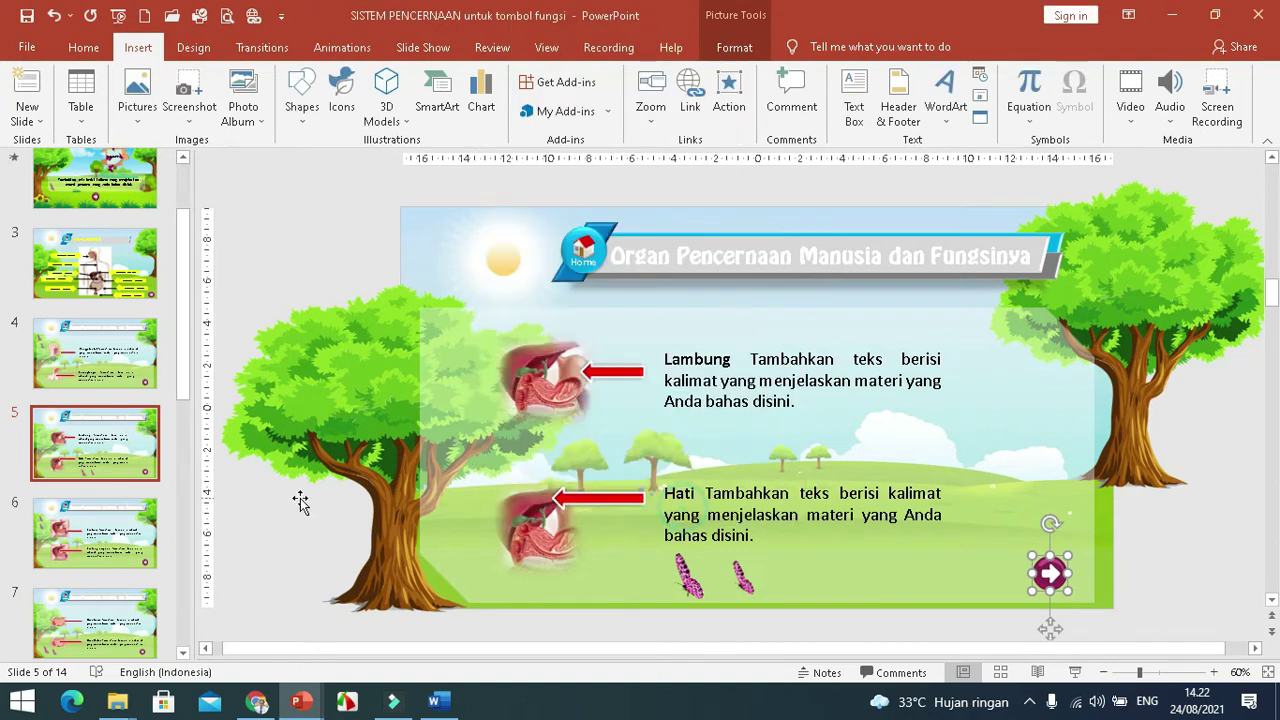
{"action": "left_click", "coordinate": [103, 556]}
Hyperlink slide 6's round arrow to Slide 7 with the Click sound.
{"action": "scroll", "coordinate": [103, 558], "scroll_direction": "down", "scroll_amount": 2}
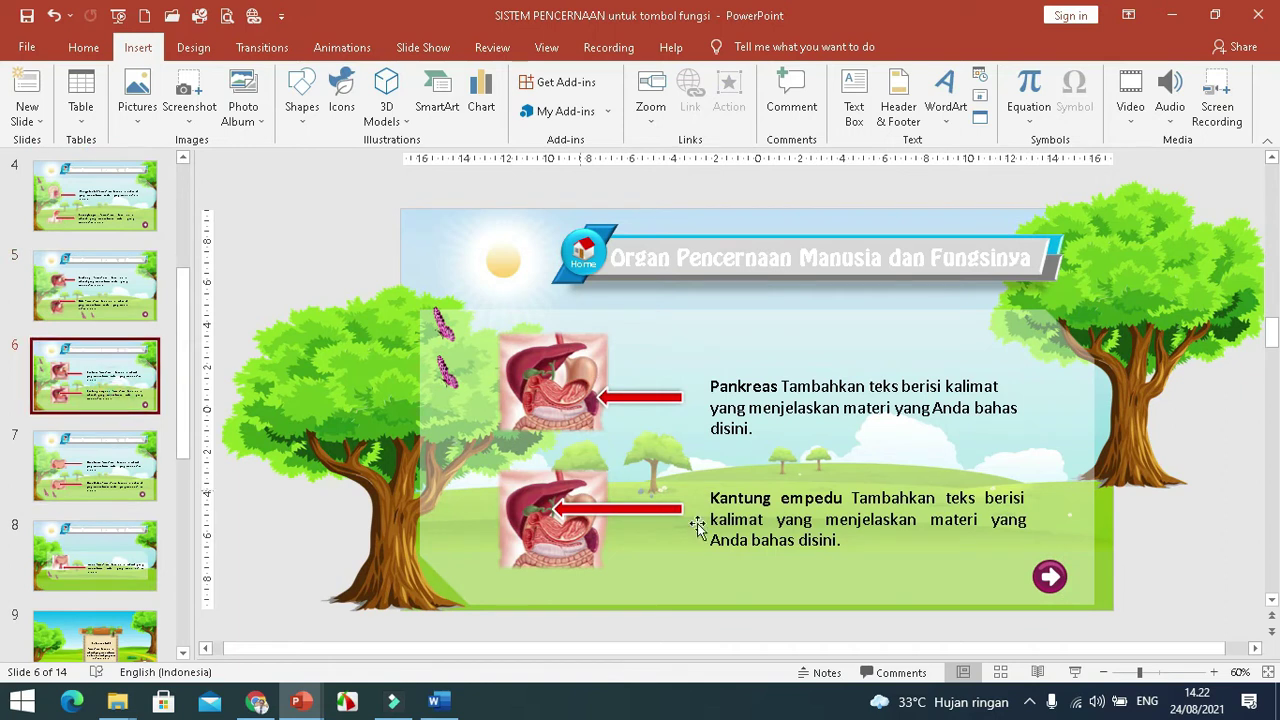
{"action": "left_click", "coordinate": [1045, 577]}
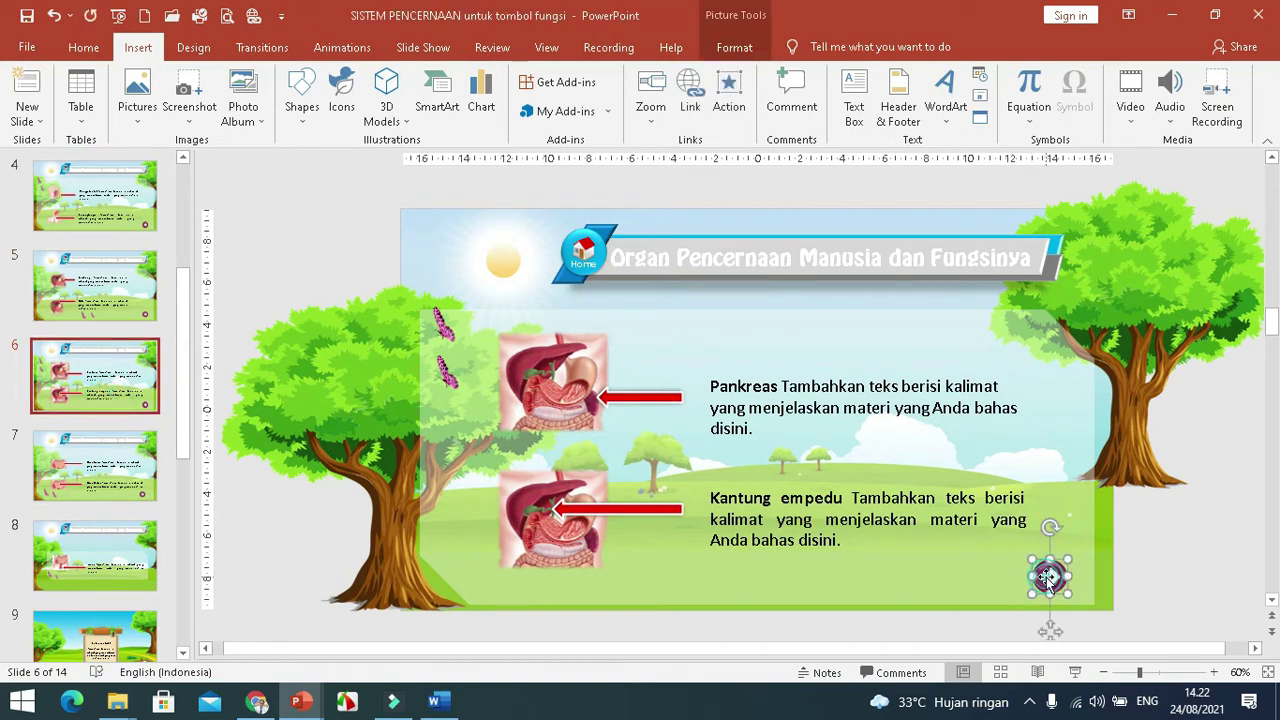
{"action": "left_click", "coordinate": [733, 92]}
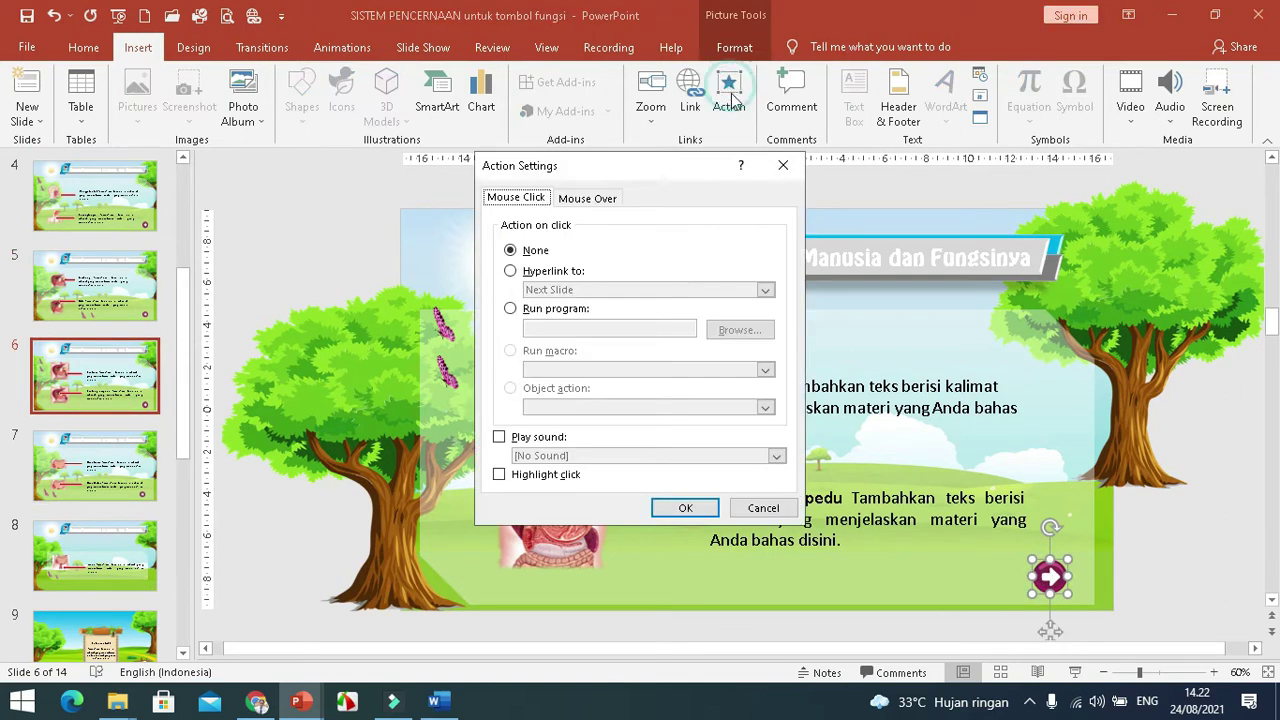
{"action": "left_click", "coordinate": [548, 273]}
{"action": "left_click", "coordinate": [556, 289]}
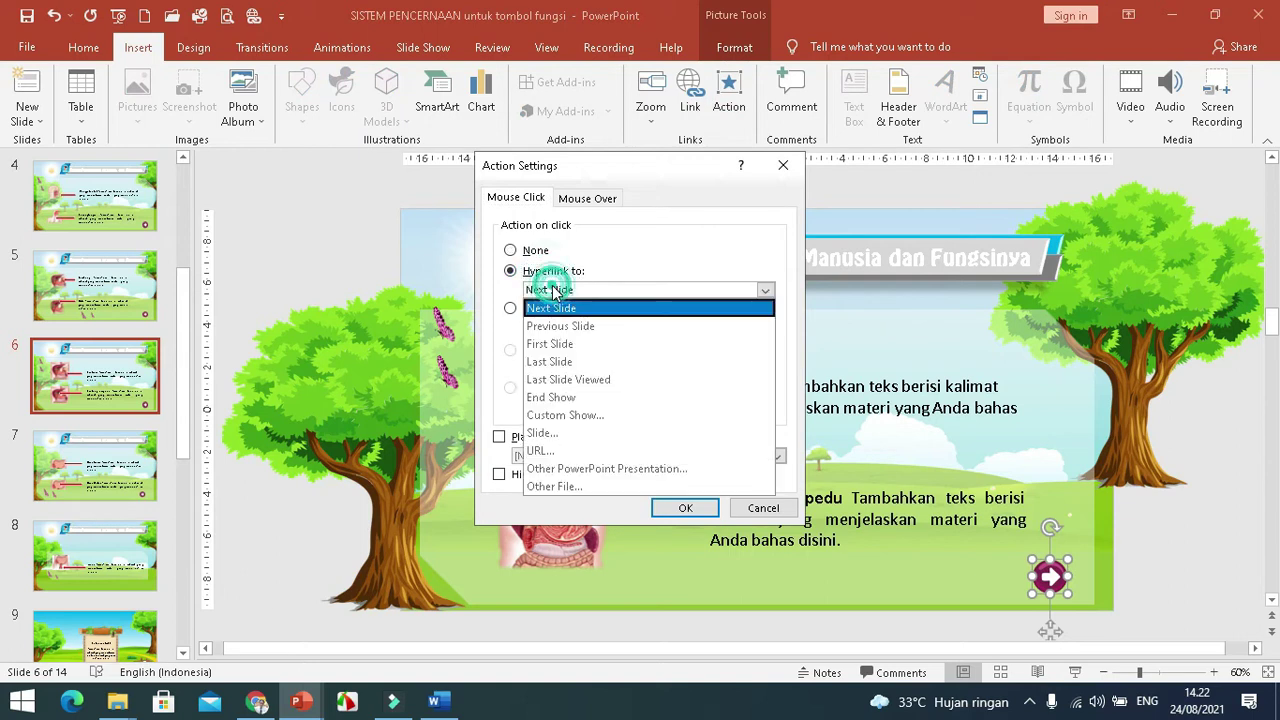
{"action": "left_click", "coordinate": [545, 436]}
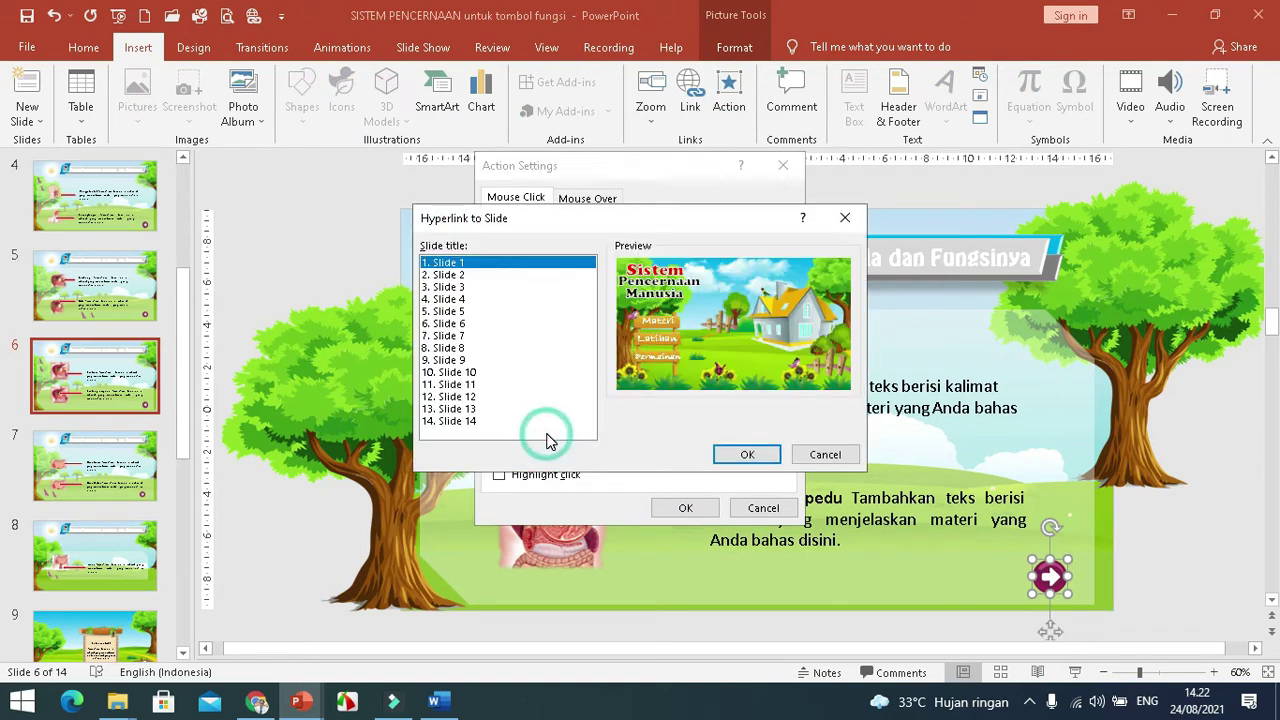
{"action": "left_click", "coordinate": [455, 323]}
{"action": "left_click", "coordinate": [450, 335]}
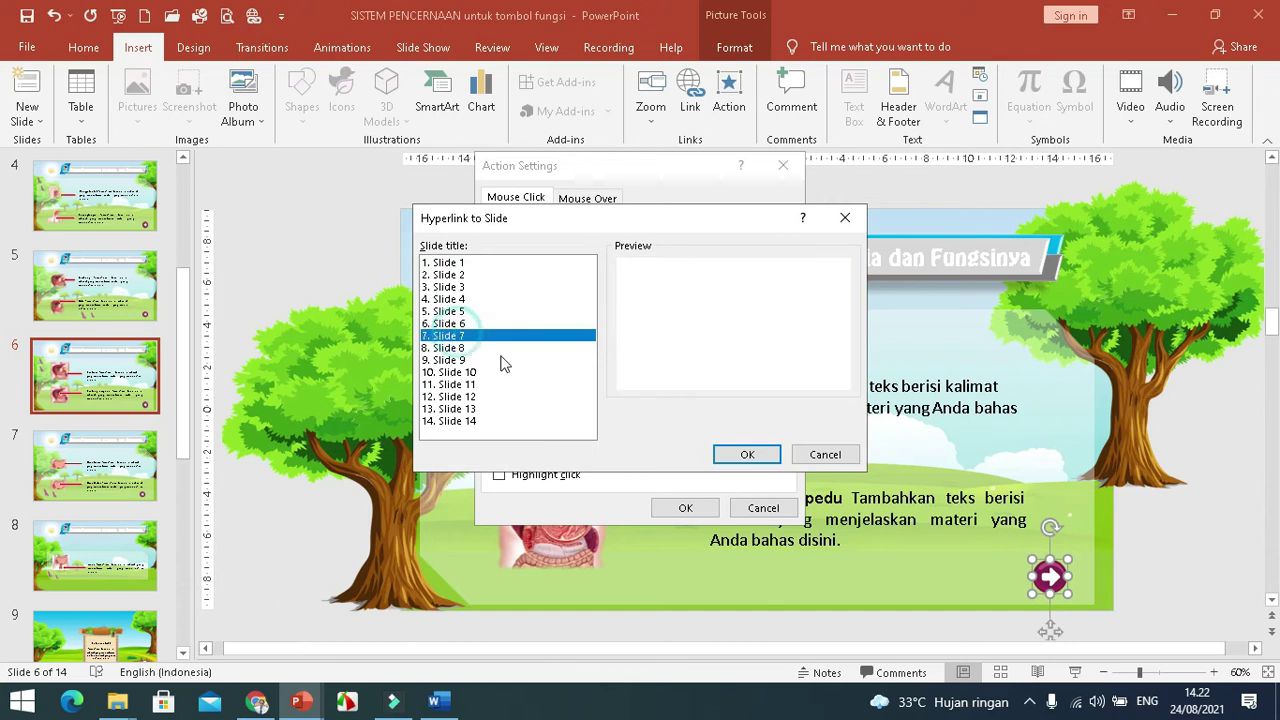
{"action": "left_click", "coordinate": [738, 456]}
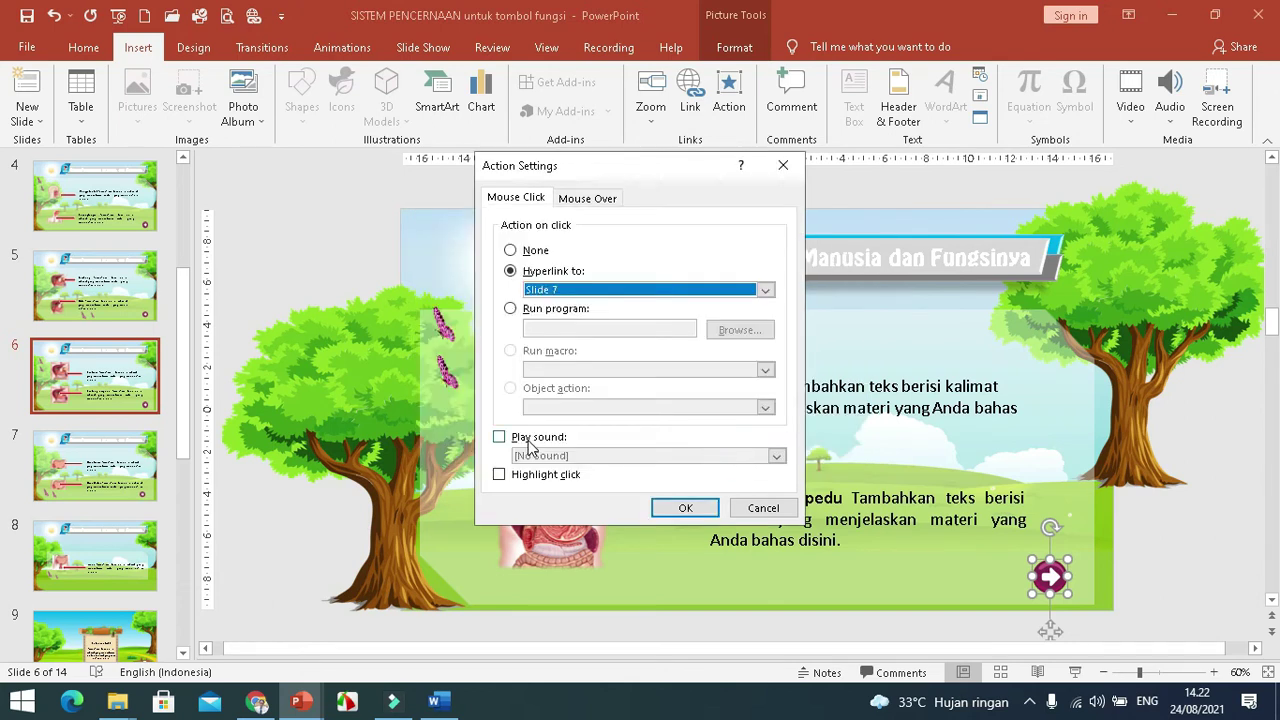
{"action": "left_click", "coordinate": [530, 443]}
{"action": "left_click", "coordinate": [776, 456]}
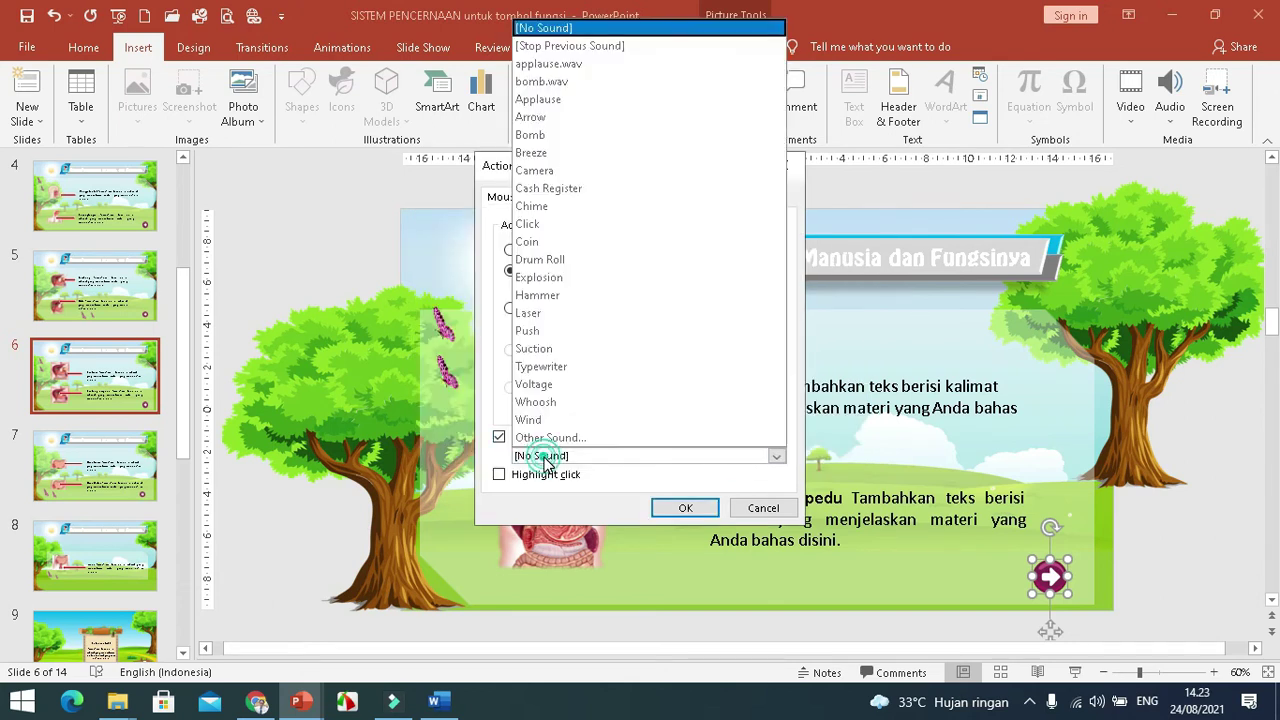
{"action": "left_click", "coordinate": [545, 224]}
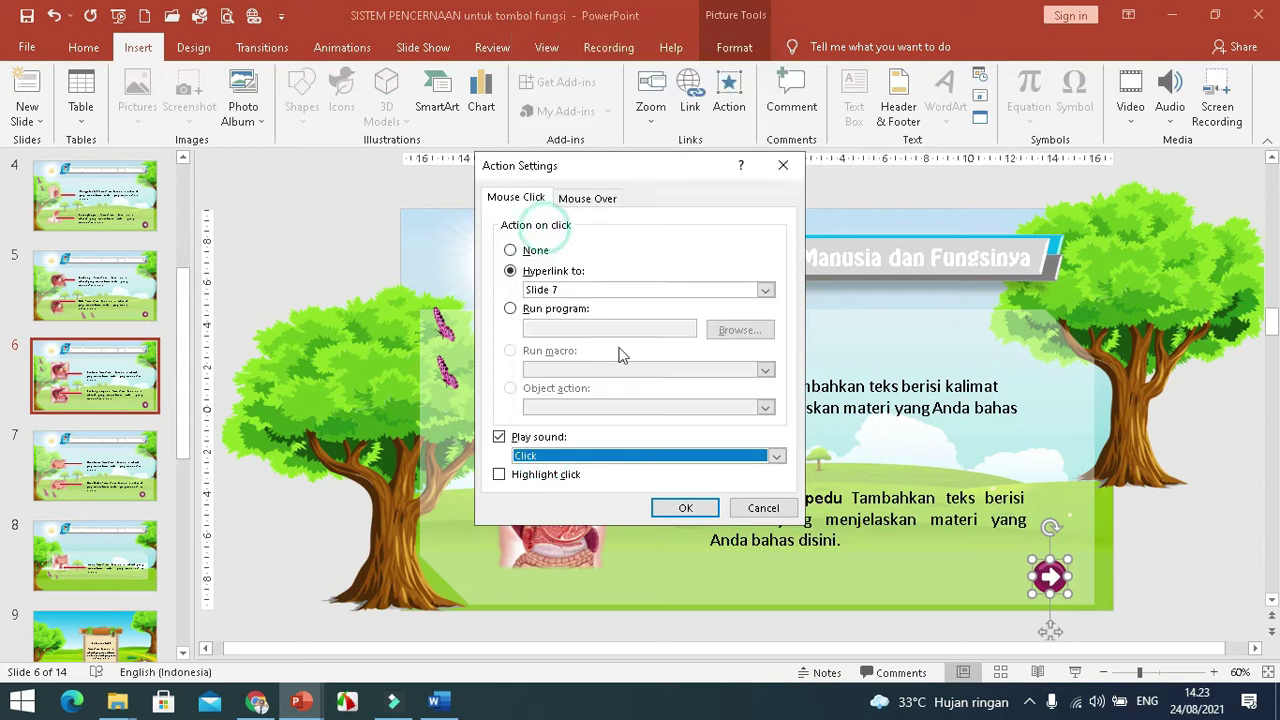
{"action": "left_click", "coordinate": [684, 509]}
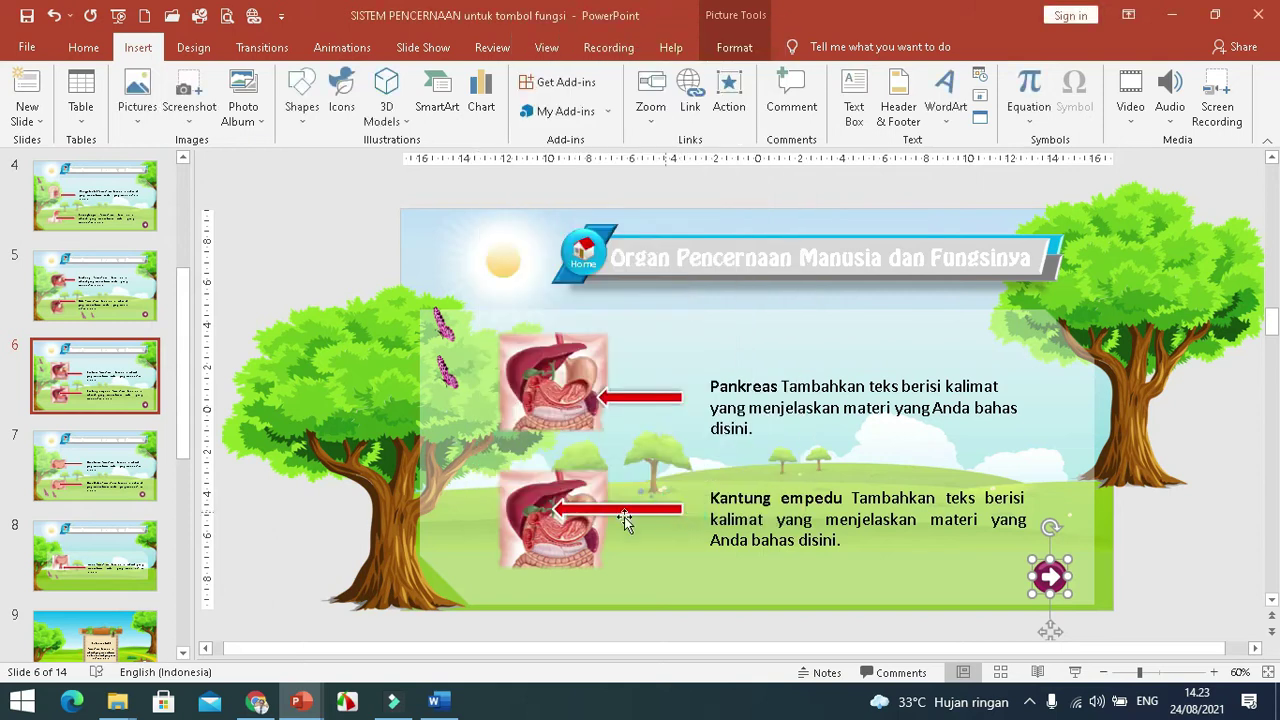
Hyperlink slide 7's round arrow to Slide 8 with the Click sound, then go to slide 8.
{"action": "left_click", "coordinate": [104, 485]}
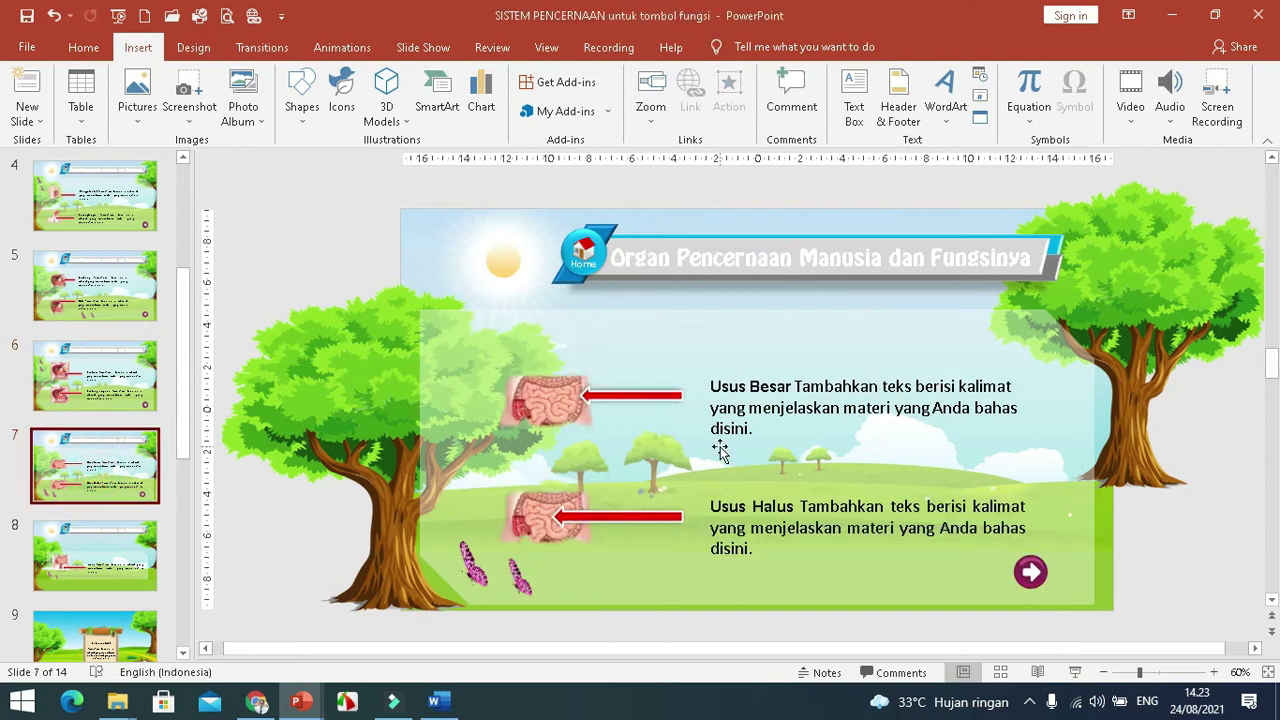
{"action": "left_click", "coordinate": [1032, 576]}
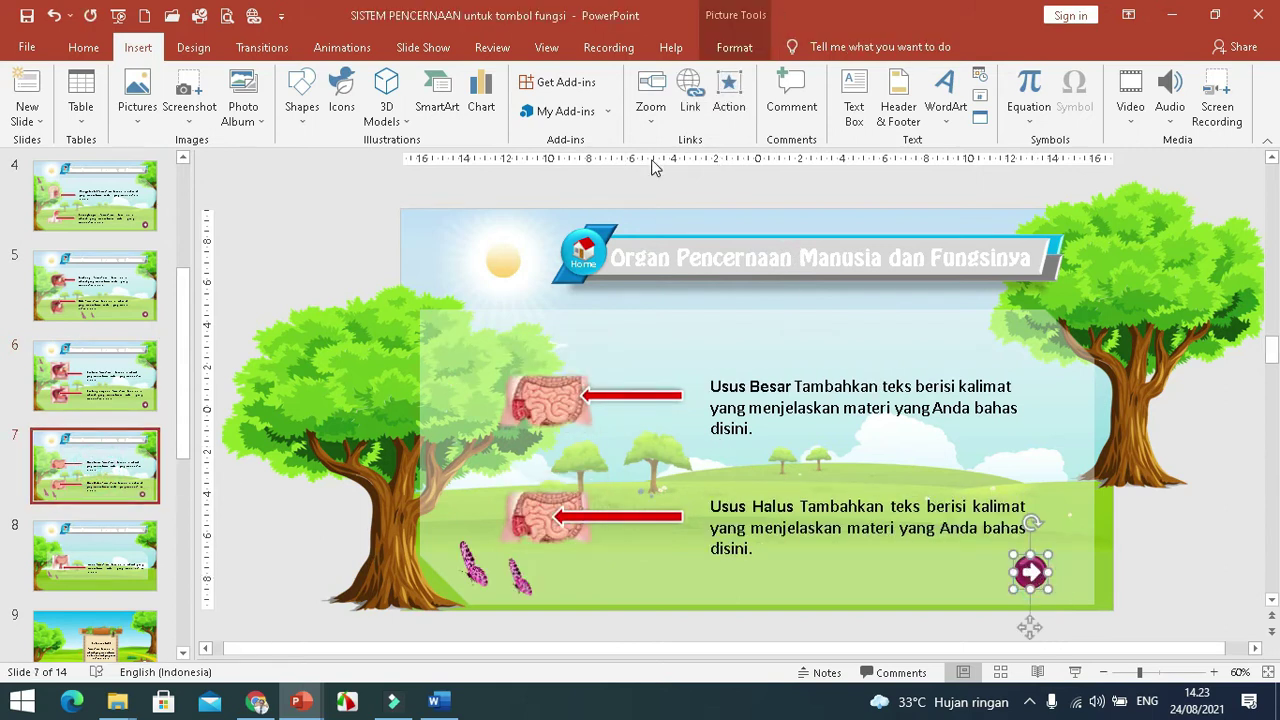
{"action": "left_click", "coordinate": [731, 92]}
{"action": "left_click", "coordinate": [537, 270]}
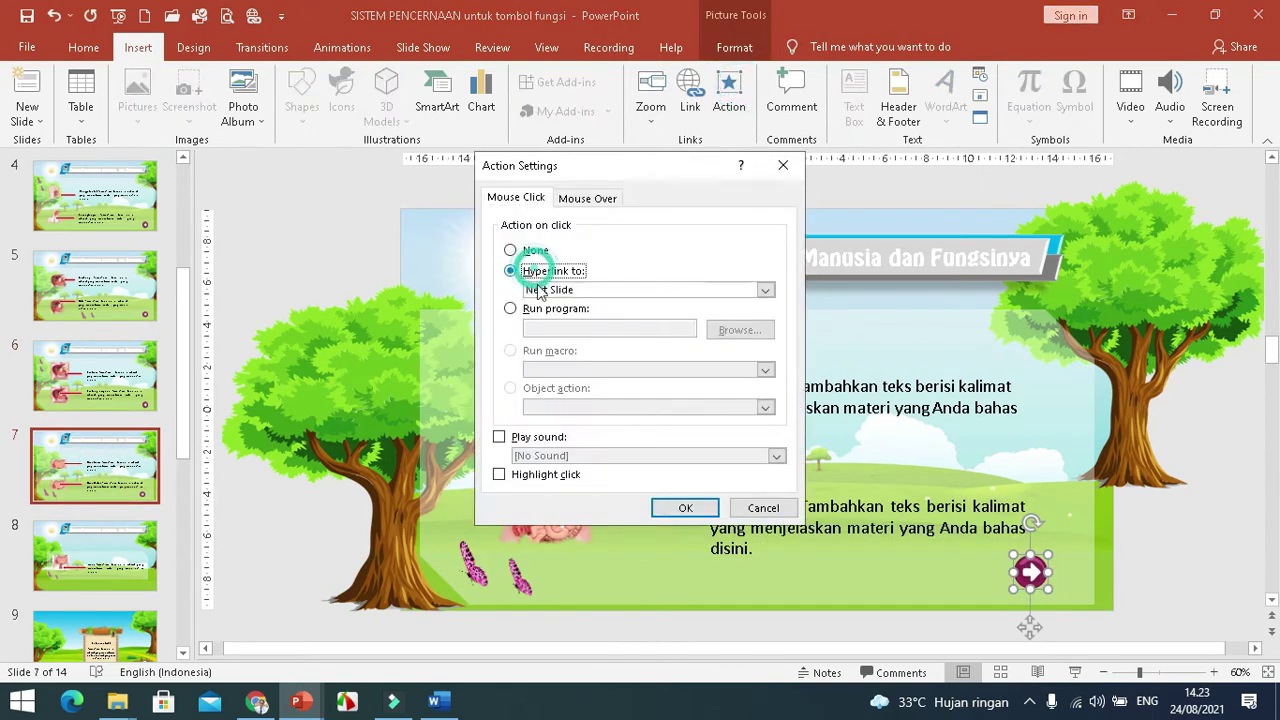
{"action": "left_click", "coordinate": [576, 292]}
{"action": "left_click", "coordinate": [565, 433]}
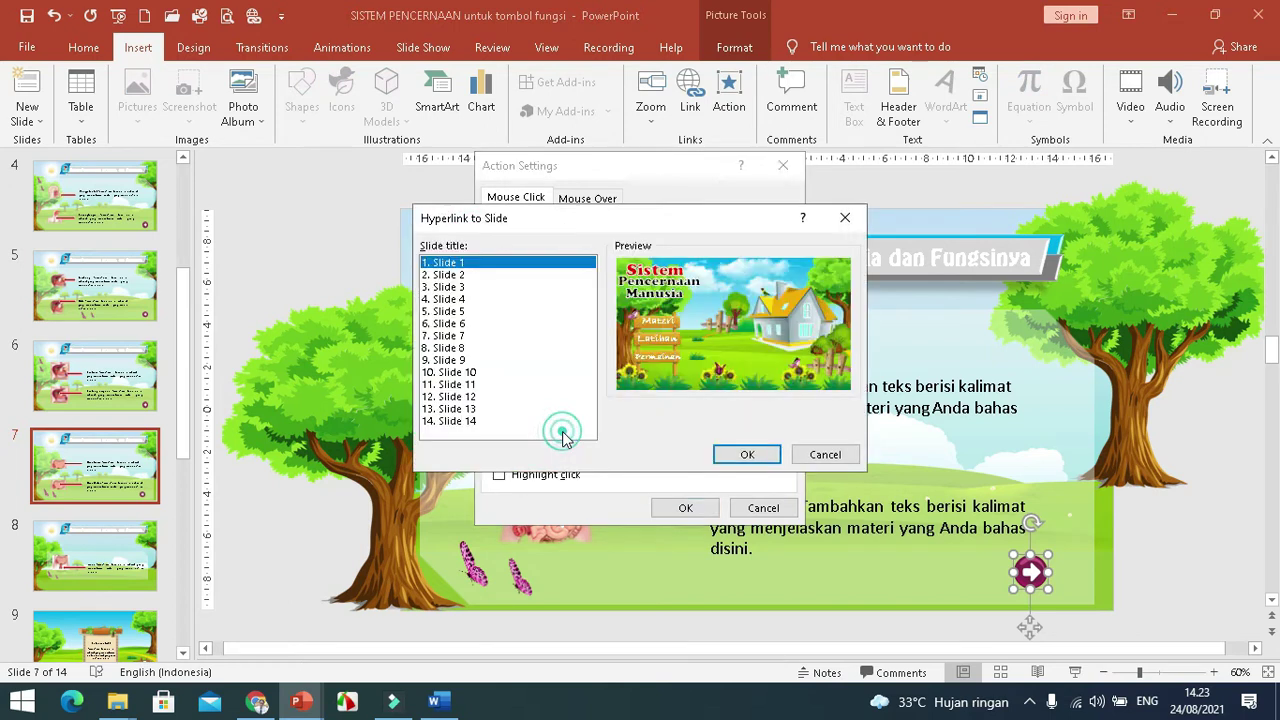
{"action": "left_click", "coordinate": [447, 348]}
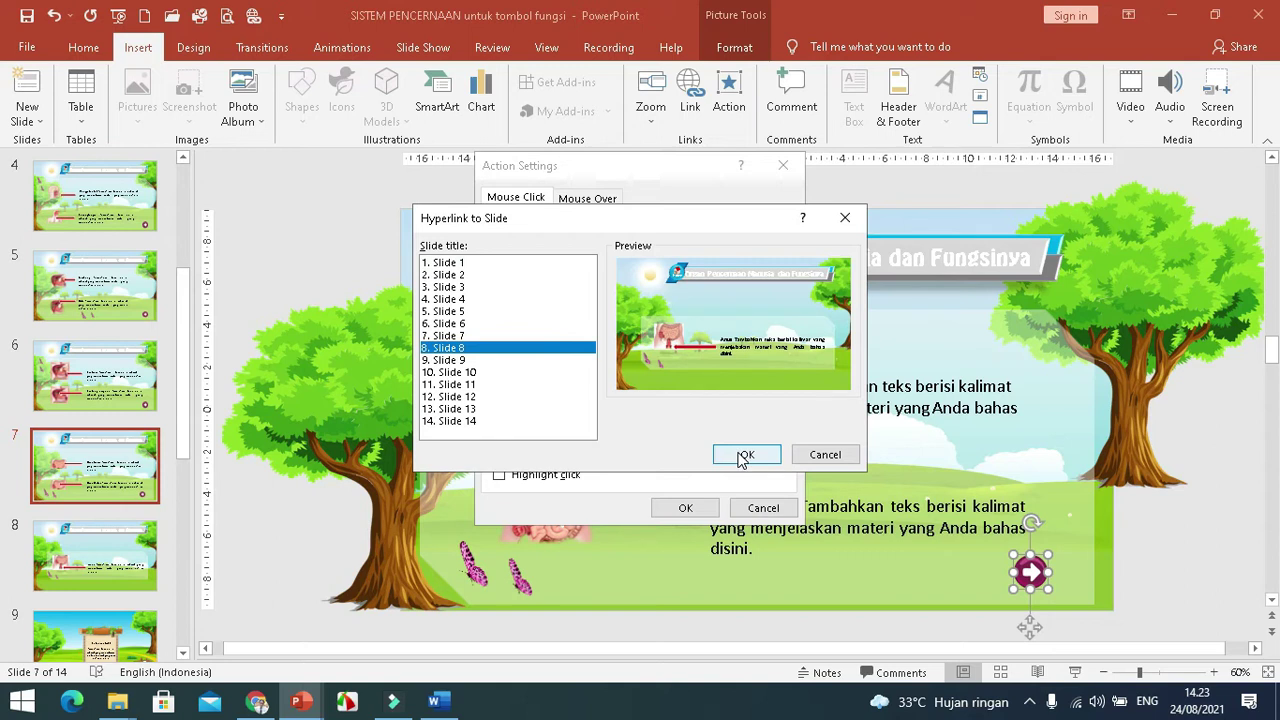
{"action": "left_click", "coordinate": [742, 456]}
{"action": "left_click", "coordinate": [519, 441]}
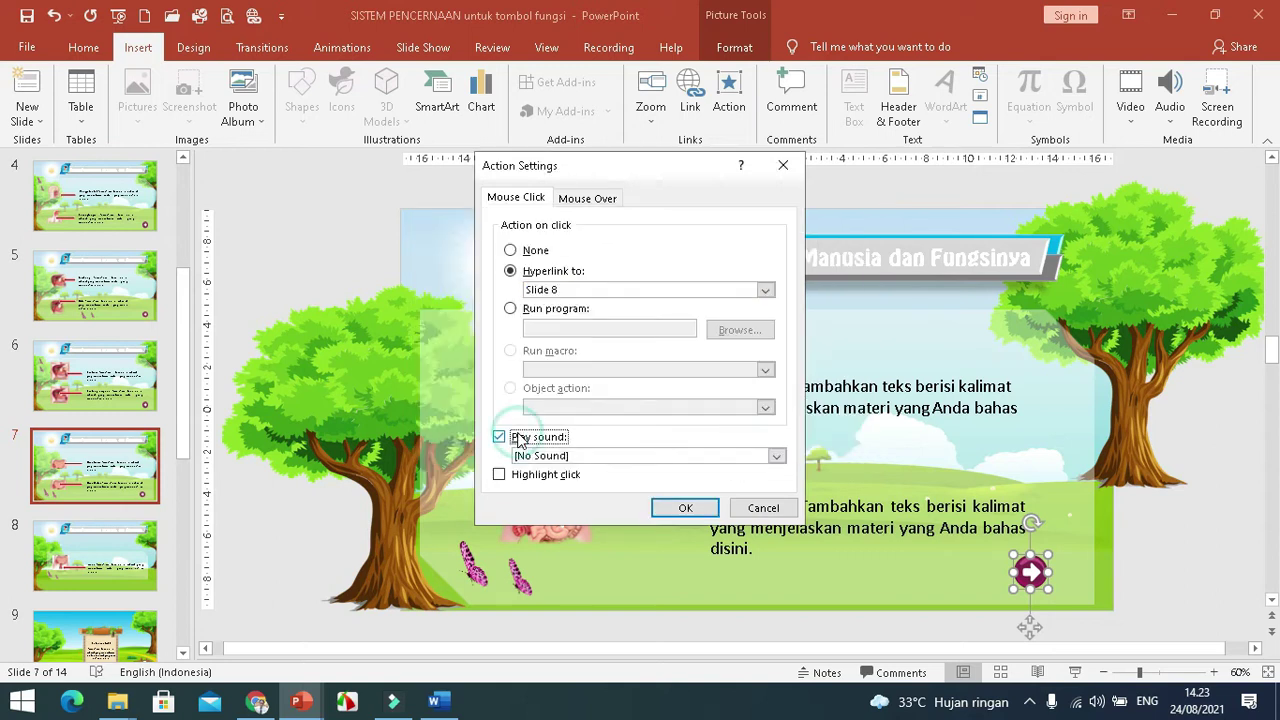
{"action": "left_click", "coordinate": [578, 456]}
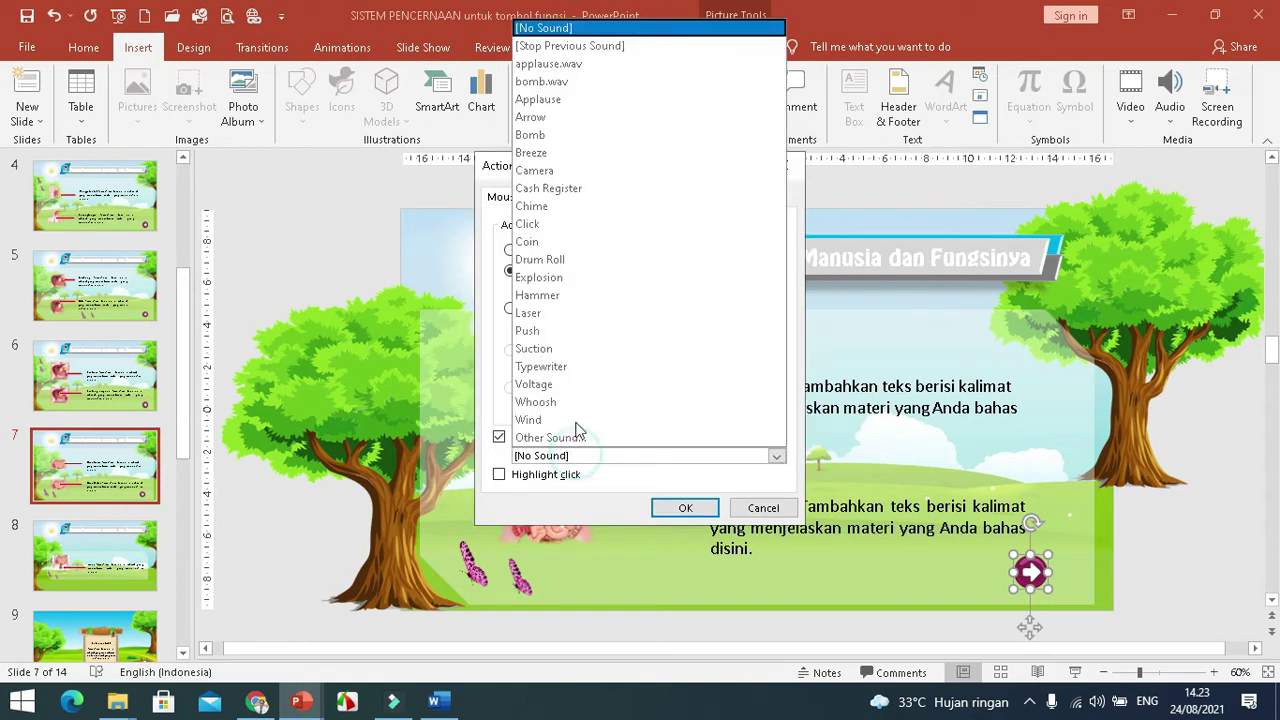
{"action": "left_click", "coordinate": [540, 223]}
{"action": "left_click", "coordinate": [684, 507]}
{"action": "left_click", "coordinate": [131, 583]}
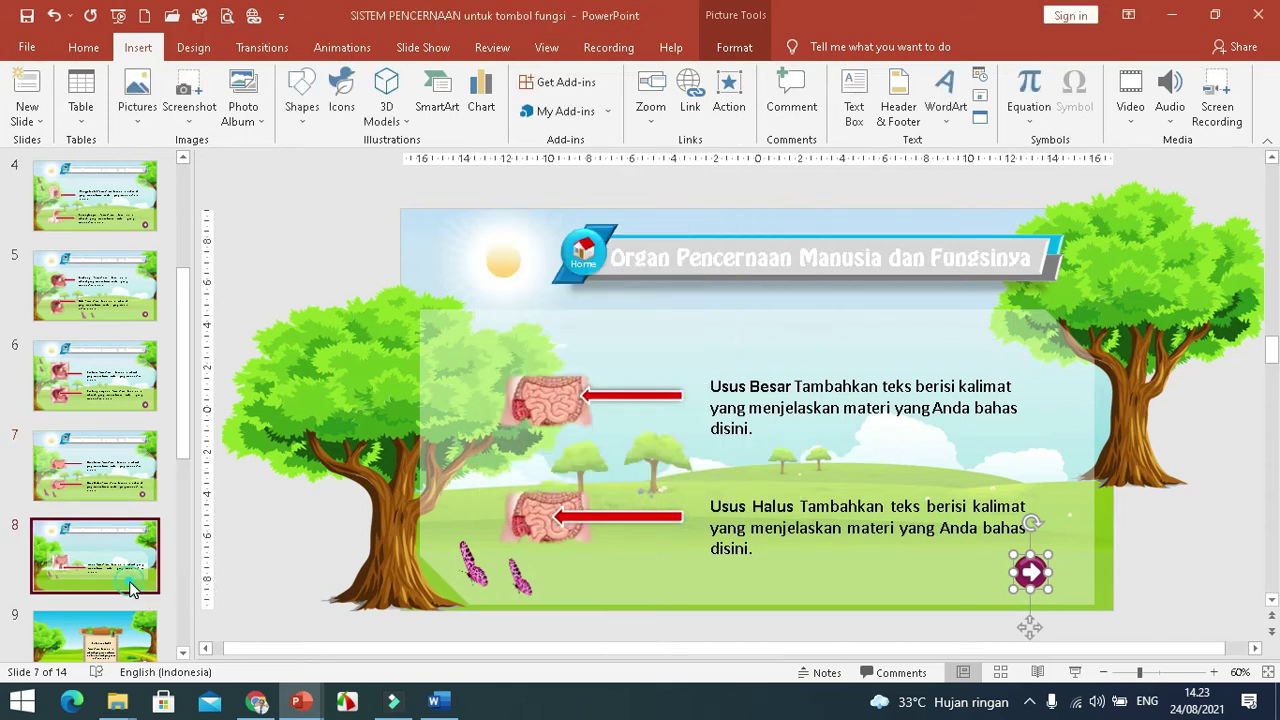
Go to slide 9 and select the whole HOME sign.
{"action": "scroll", "coordinate": [131, 583], "scroll_direction": "down", "scroll_amount": 2}
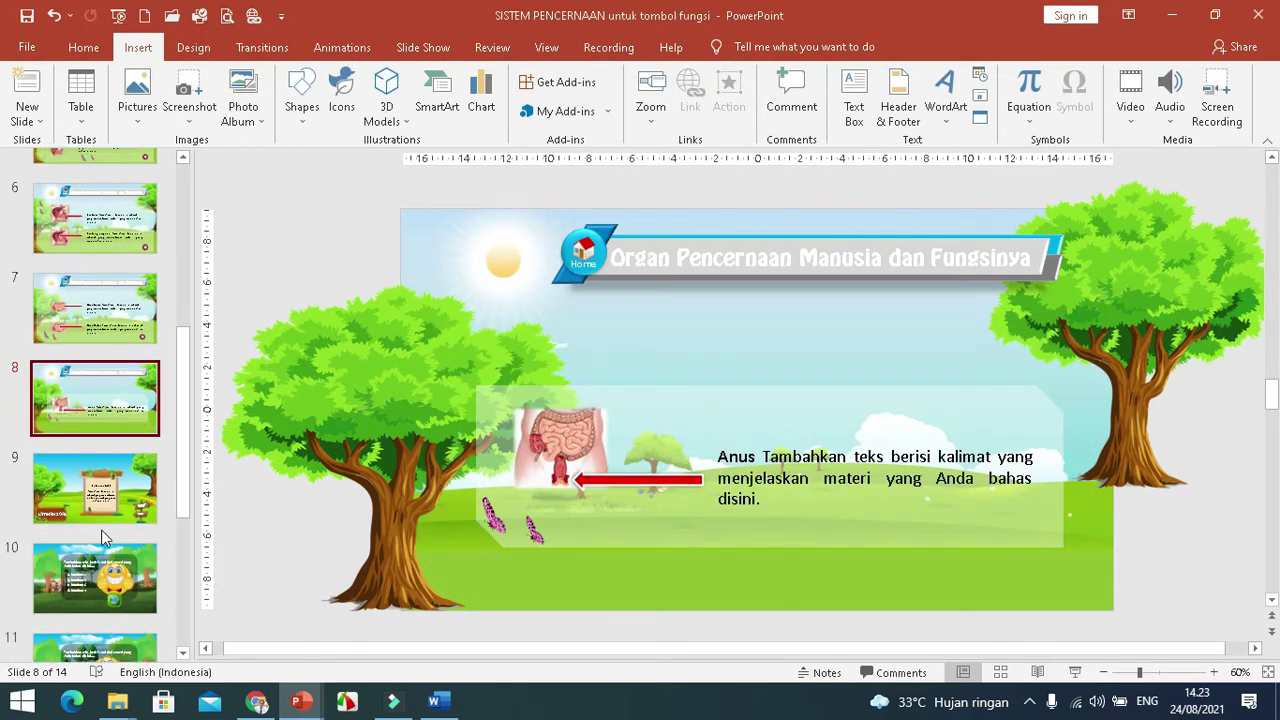
{"action": "left_click", "coordinate": [90, 515]}
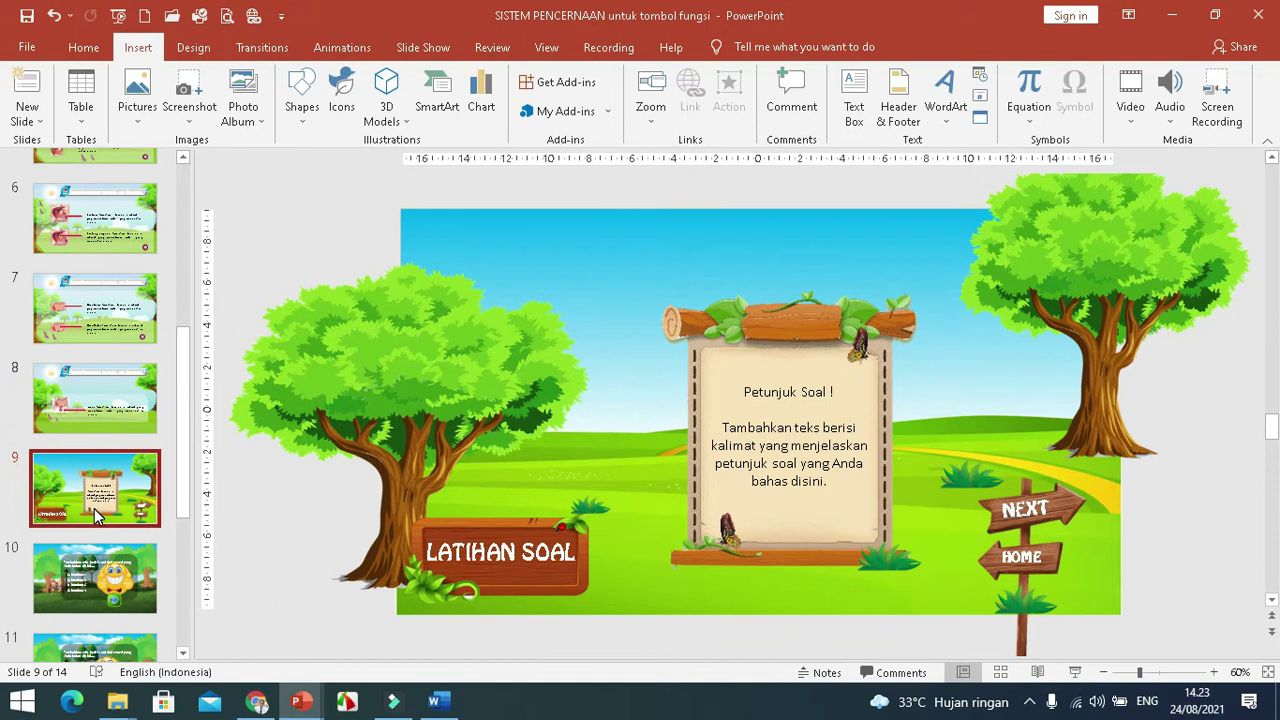
{"action": "scroll", "coordinate": [94, 508], "scroll_direction": "down", "scroll_amount": 1}
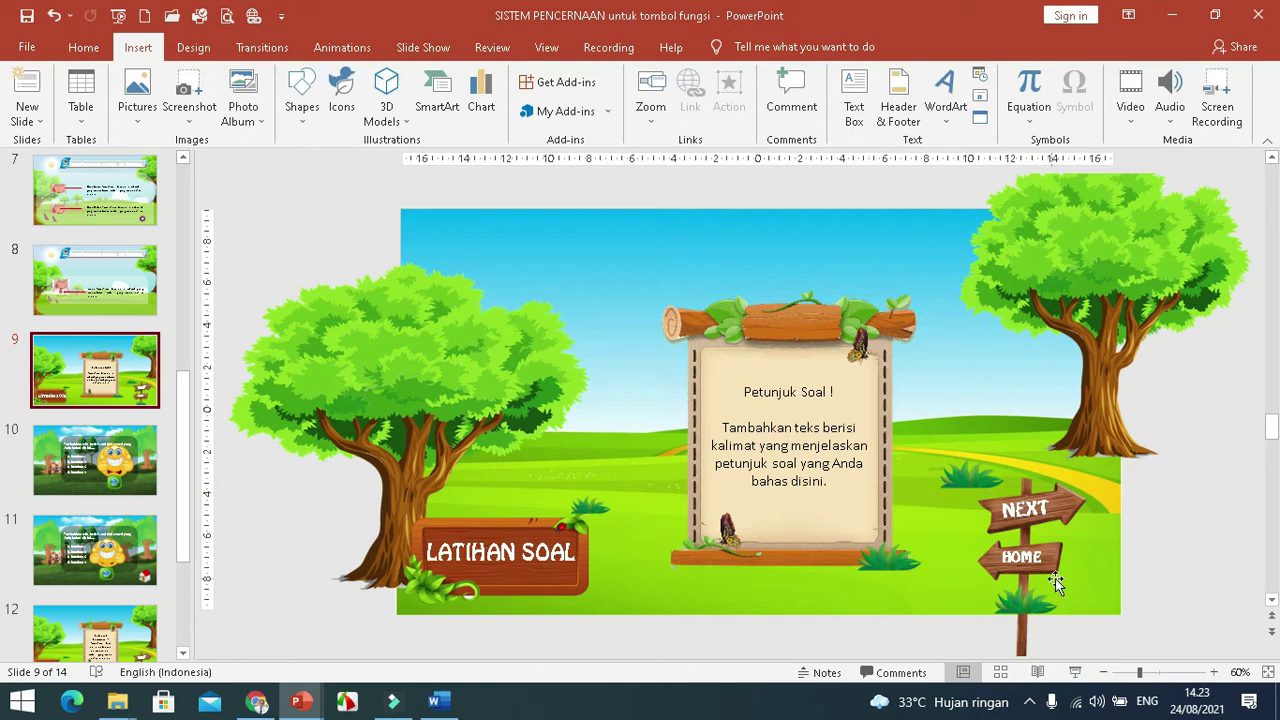
{"action": "left_click", "coordinate": [1005, 560]}
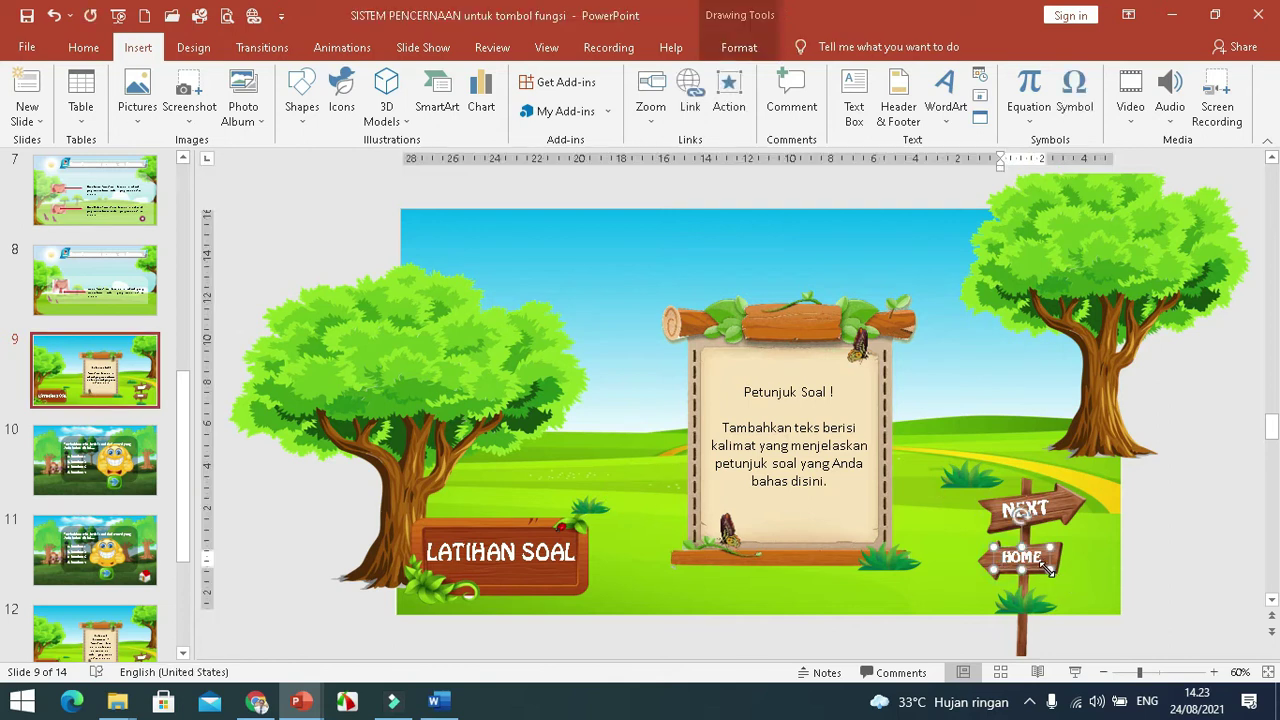
{"action": "left_click", "coordinate": [1046, 567]}
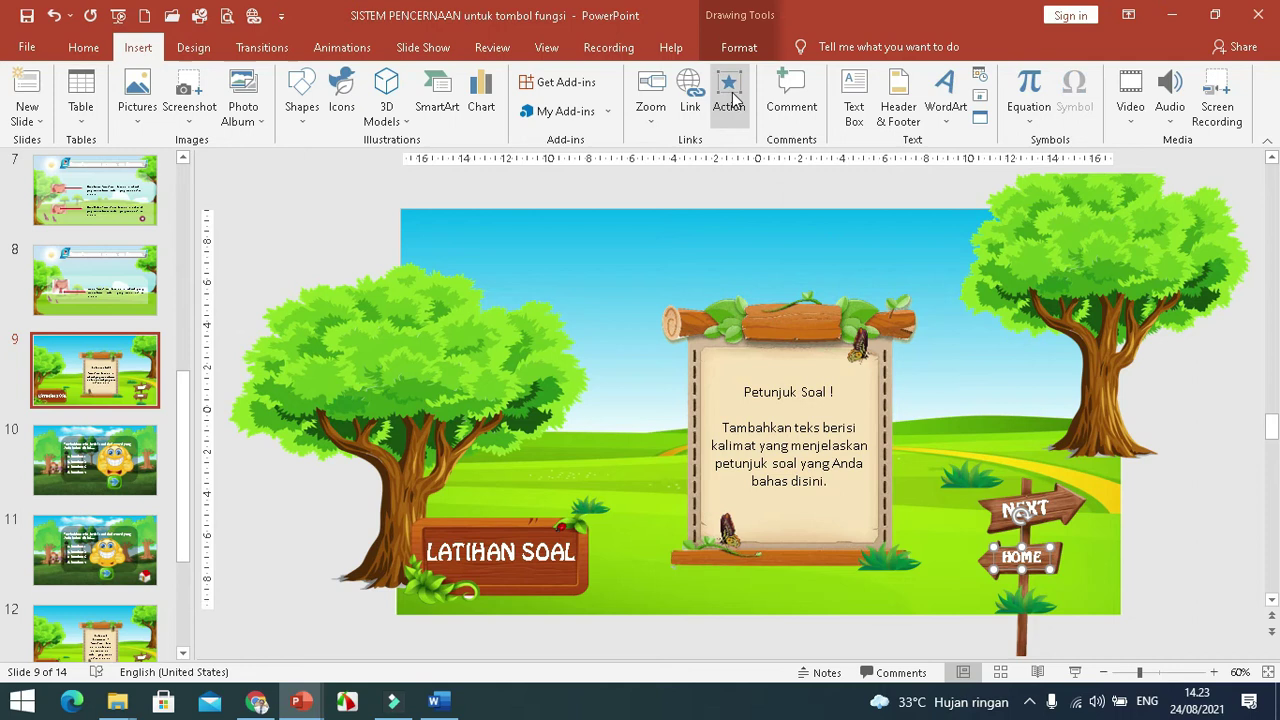
Hyperlink the HOME sign to Slide 1 with the Click sound.
{"action": "left_click", "coordinate": [731, 95]}
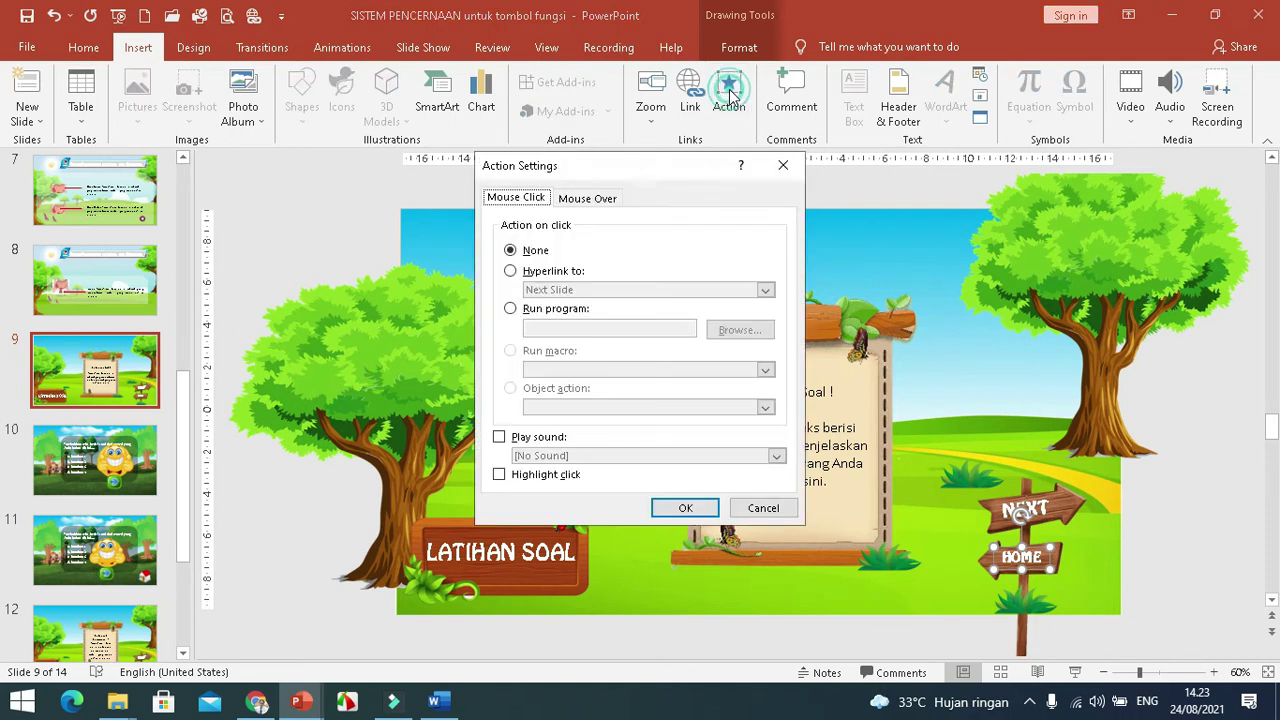
{"action": "left_click", "coordinate": [541, 277]}
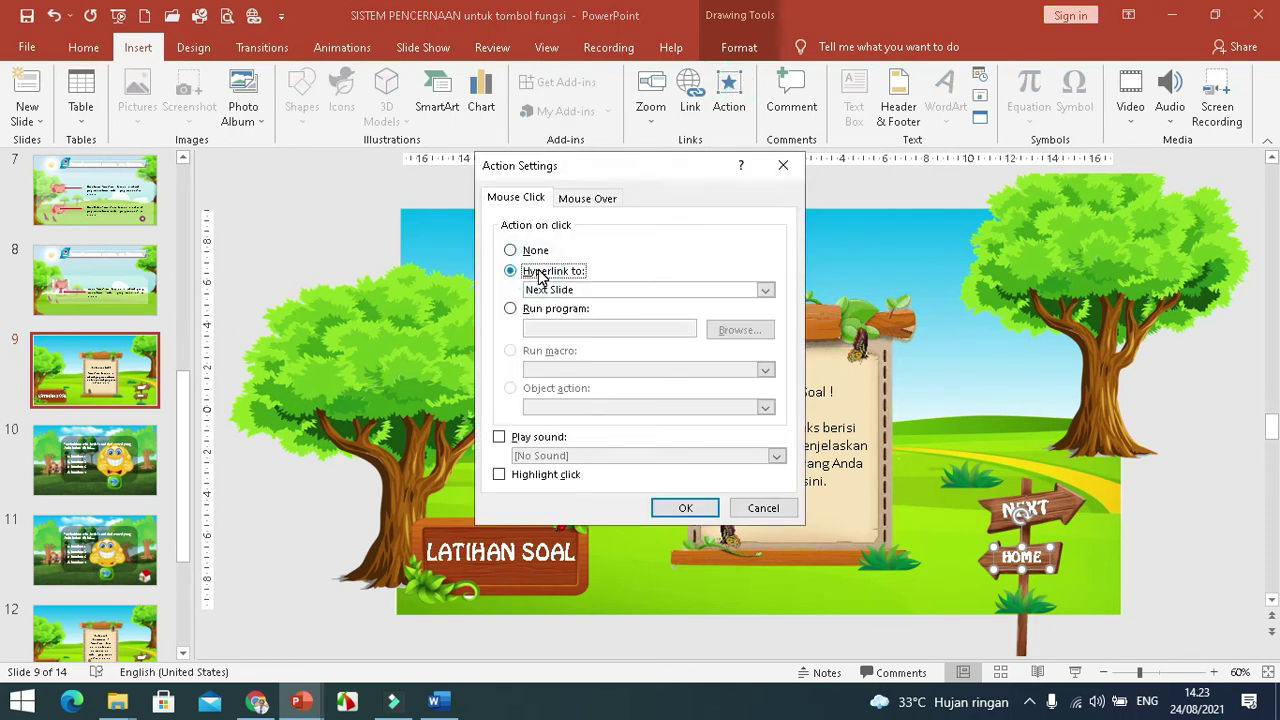
{"action": "left_click", "coordinate": [563, 291]}
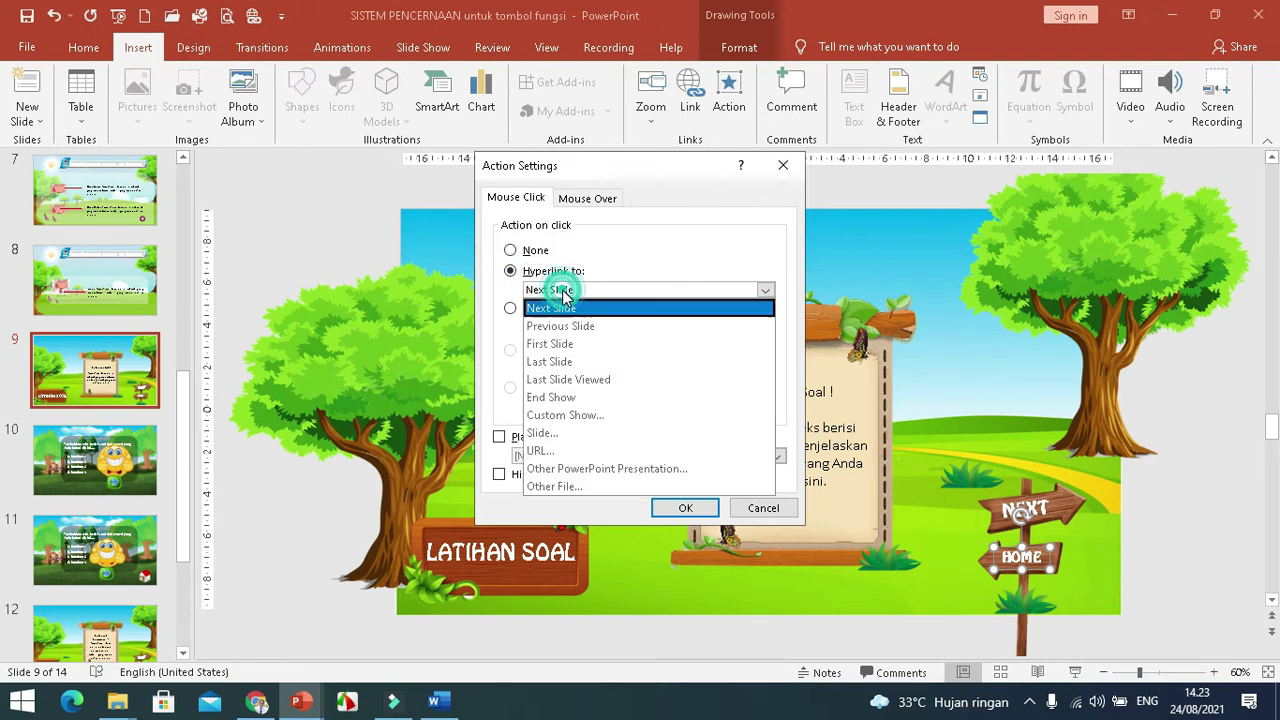
{"action": "left_click", "coordinate": [566, 436]}
{"action": "left_click", "coordinate": [460, 280]}
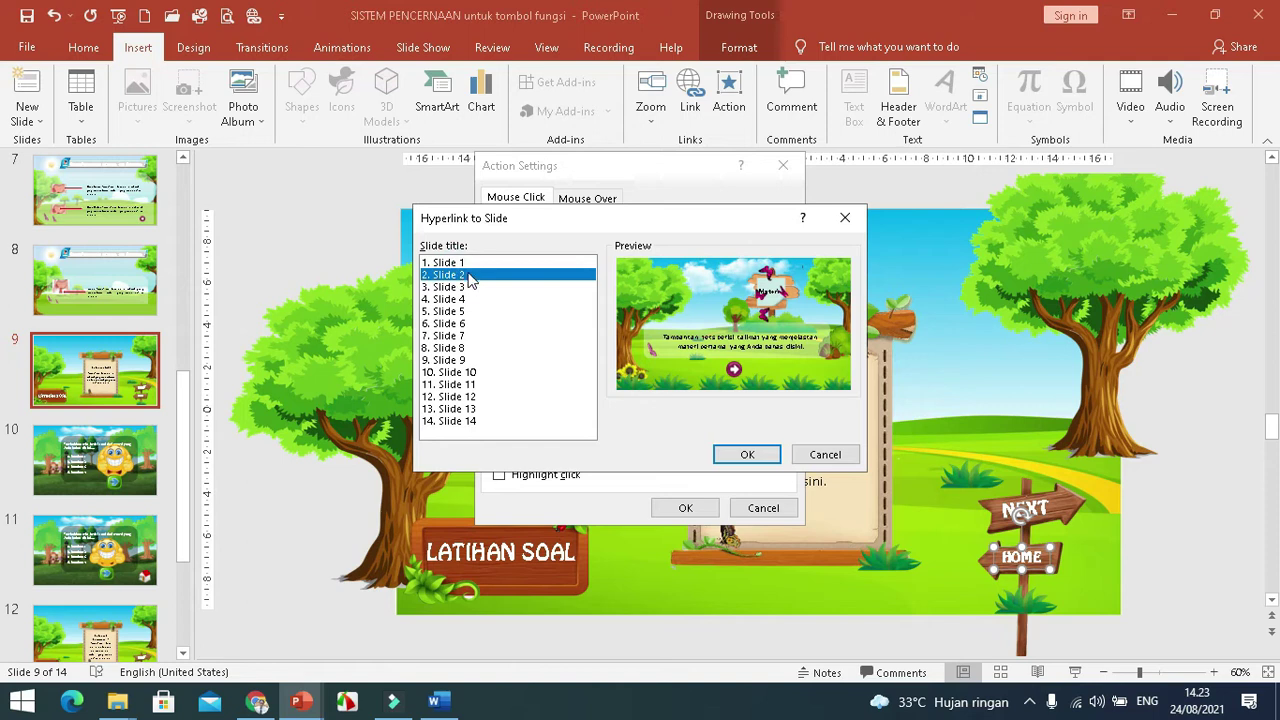
{"action": "left_click", "coordinate": [467, 264]}
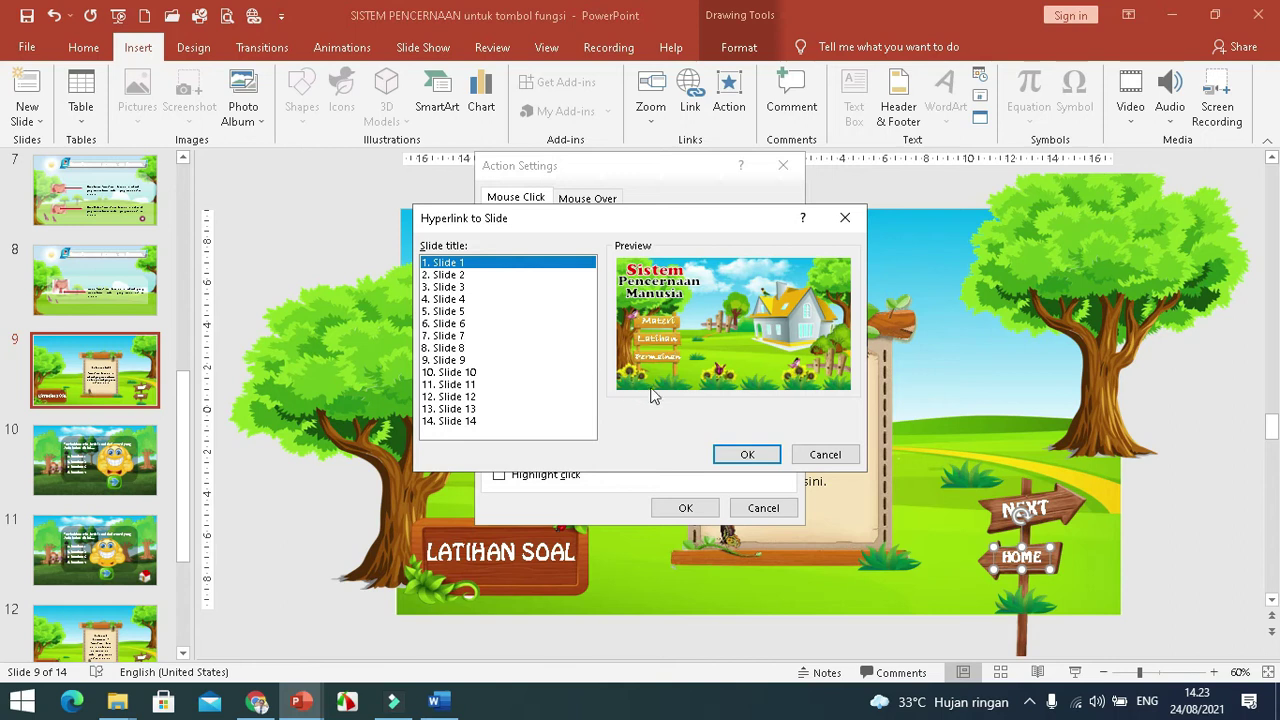
{"action": "left_click", "coordinate": [747, 456]}
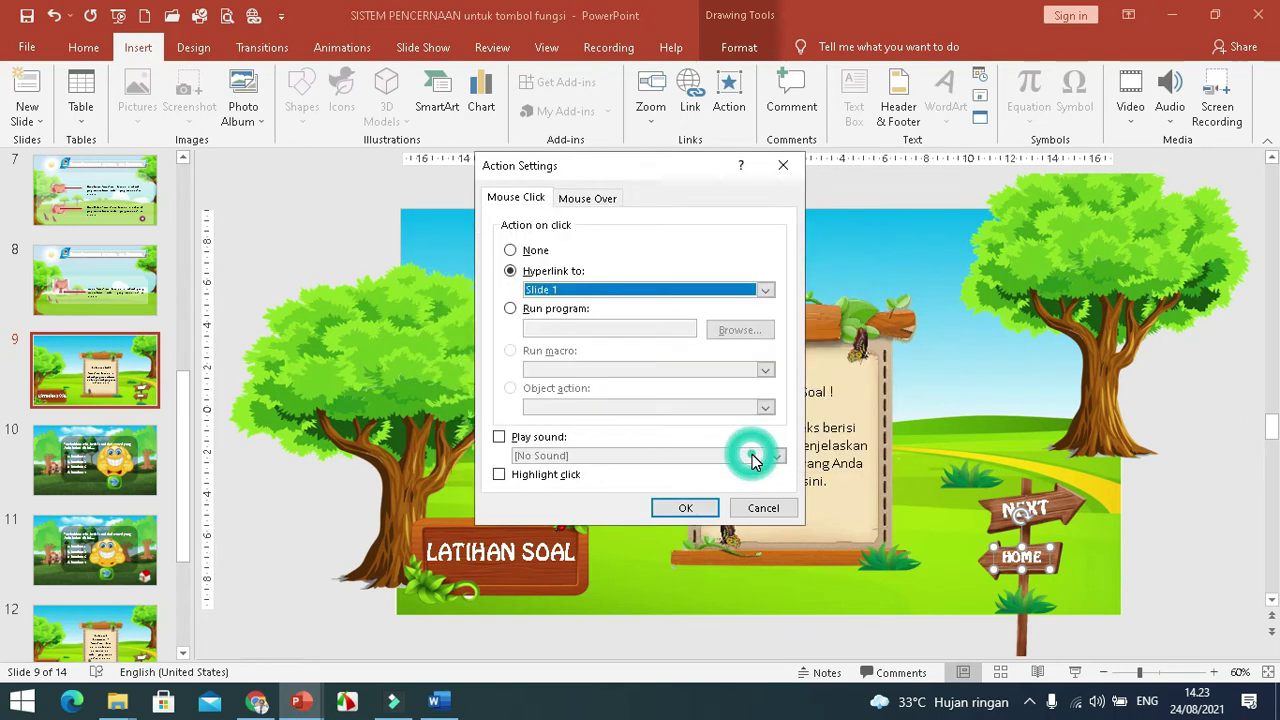
{"action": "left_click", "coordinate": [558, 440]}
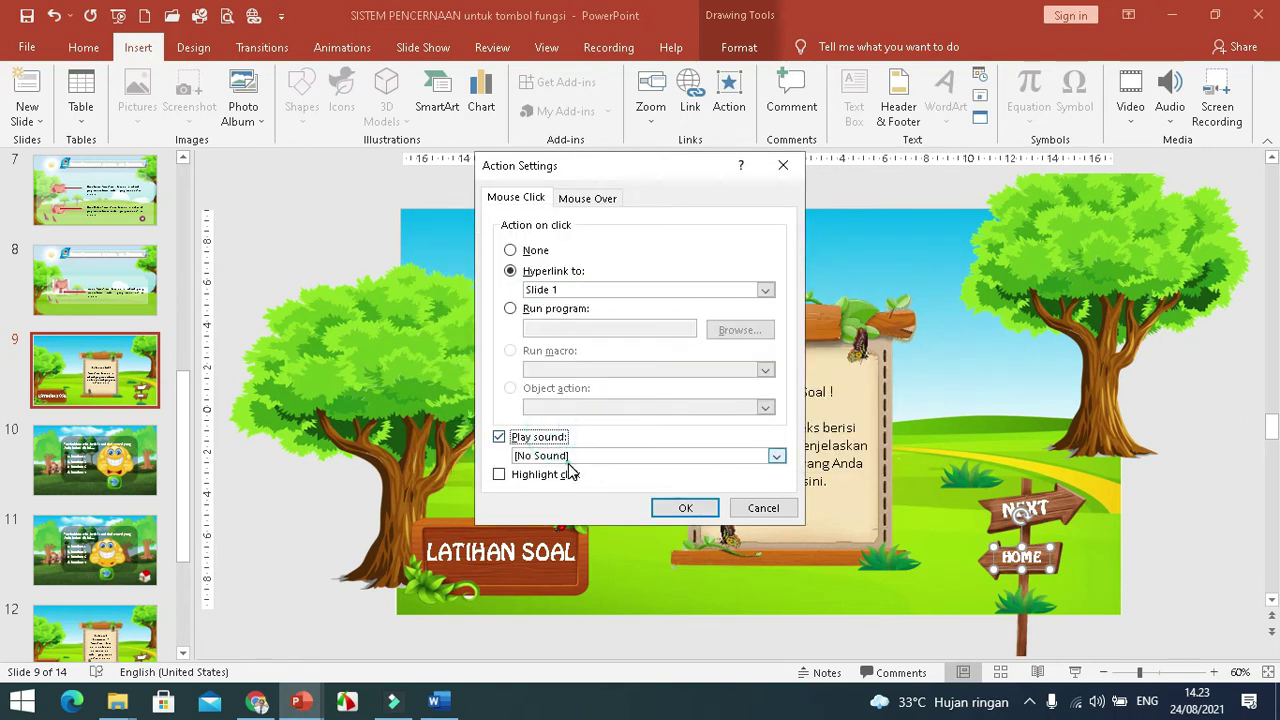
{"action": "left_click", "coordinate": [568, 458]}
{"action": "left_click", "coordinate": [545, 215]}
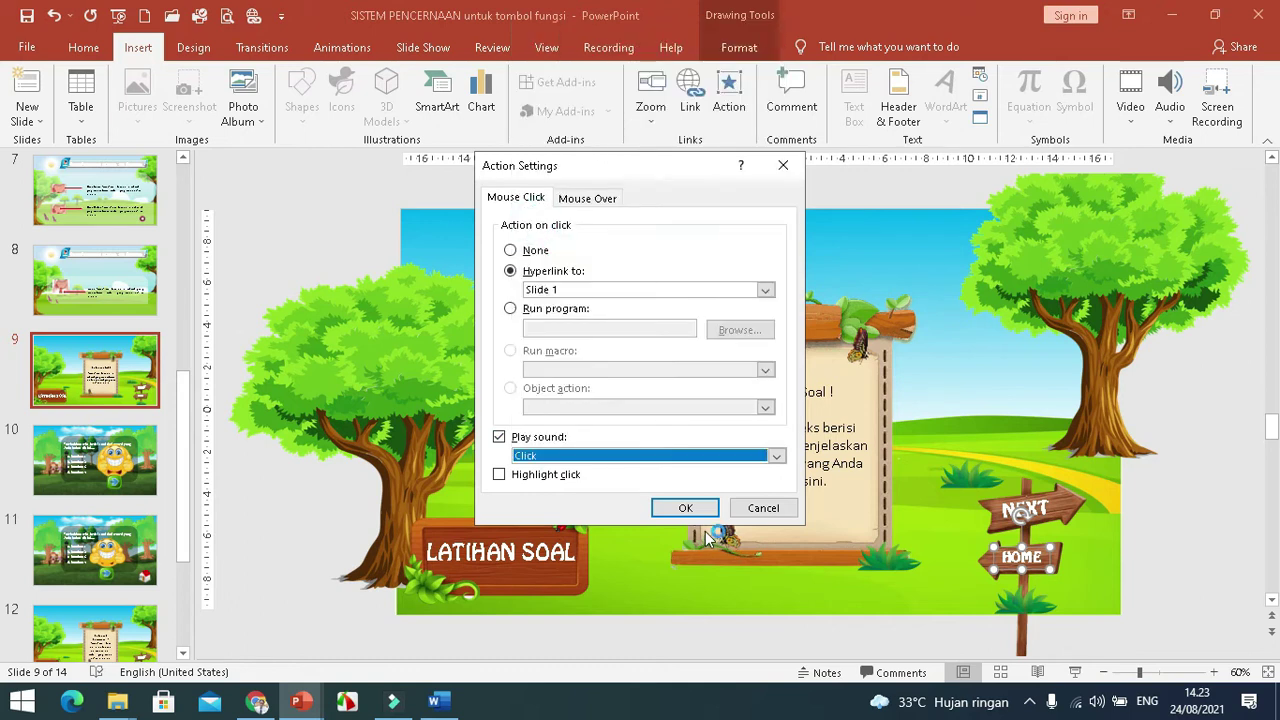
{"action": "left_click", "coordinate": [686, 509]}
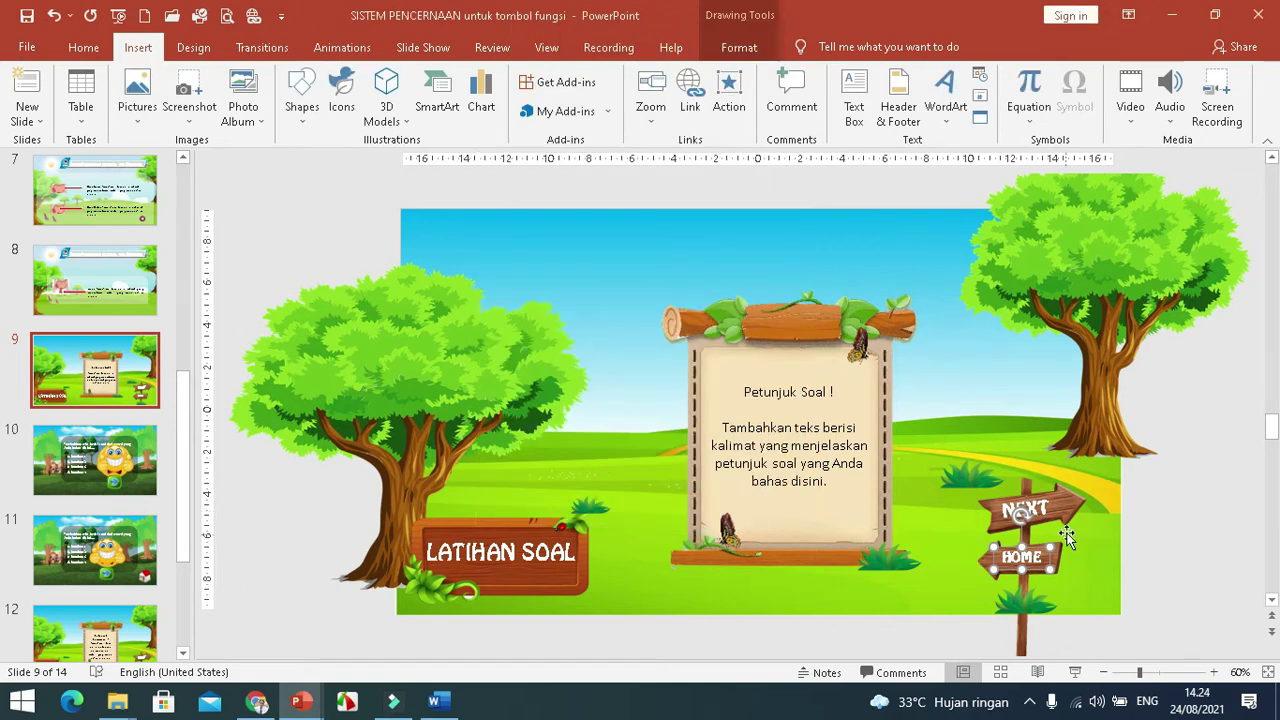
{"action": "key", "text": "Tab"}
Hyperlink slide 9's NEXT sign to Slide 10 with the Click sound, then go to slide 11.
{"action": "left_click", "coordinate": [1058, 504]}
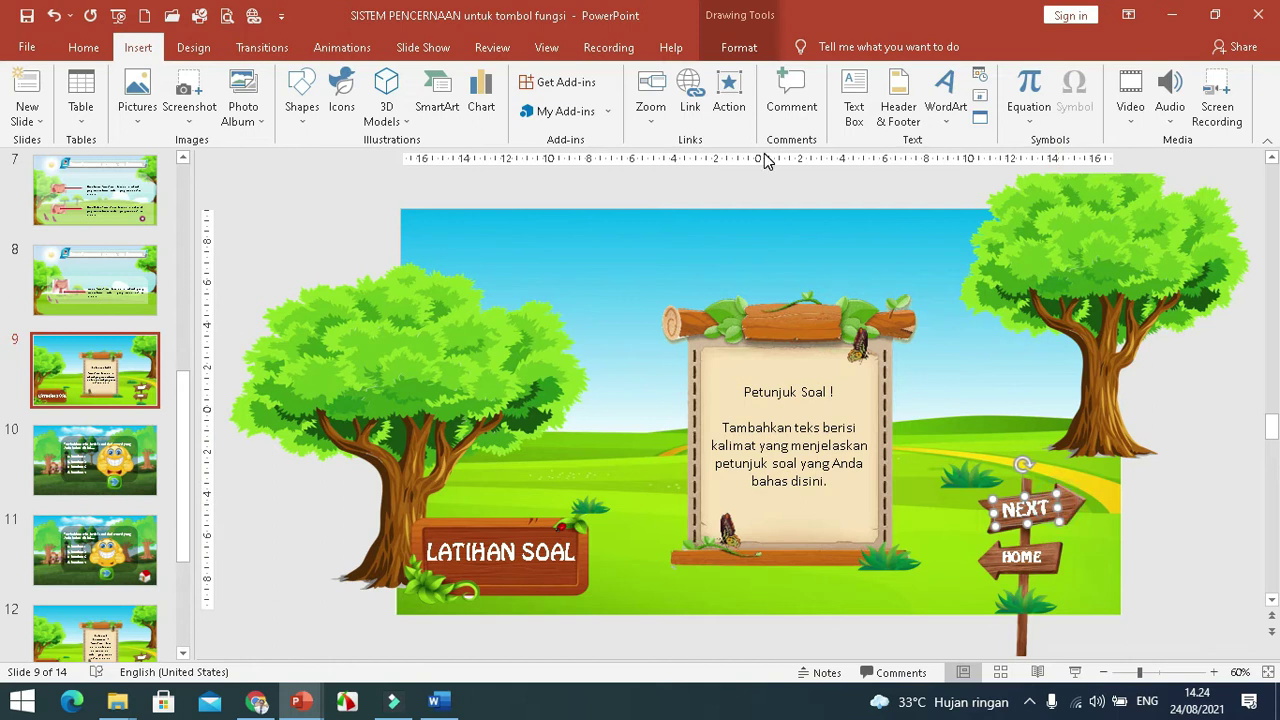
{"action": "left_click", "coordinate": [733, 96]}
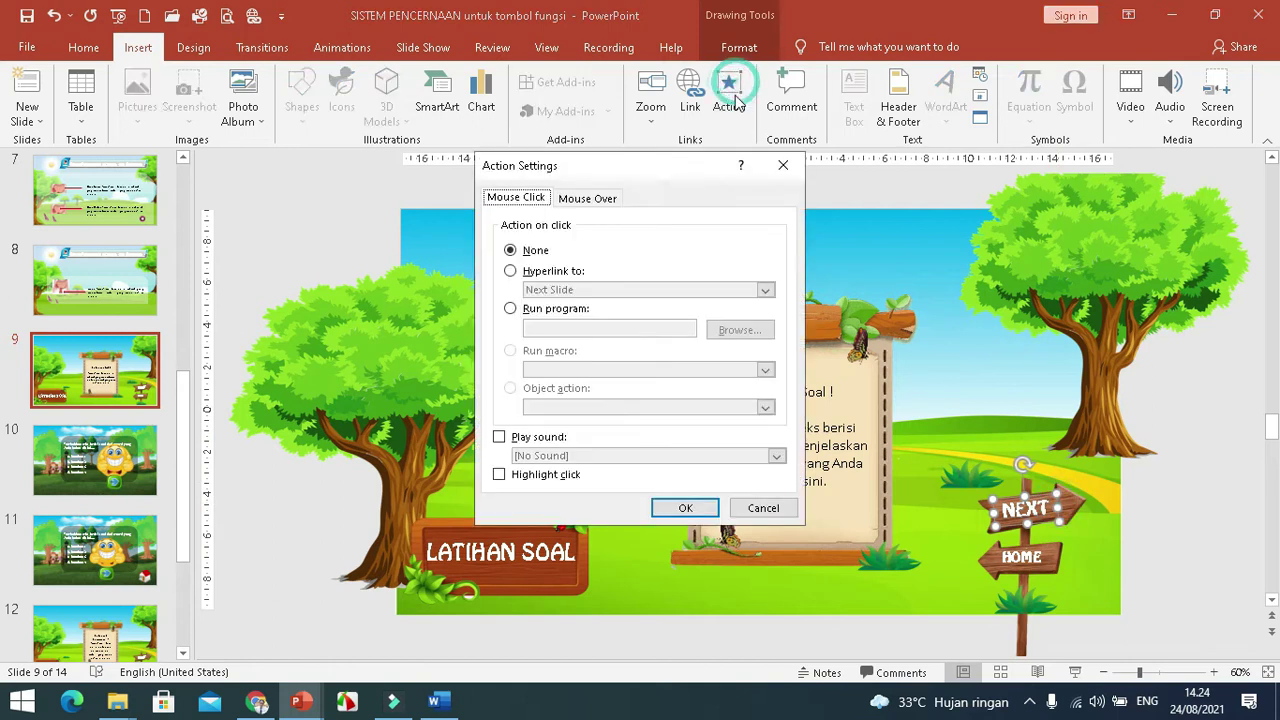
{"action": "left_click", "coordinate": [566, 274]}
{"action": "left_click", "coordinate": [562, 290]}
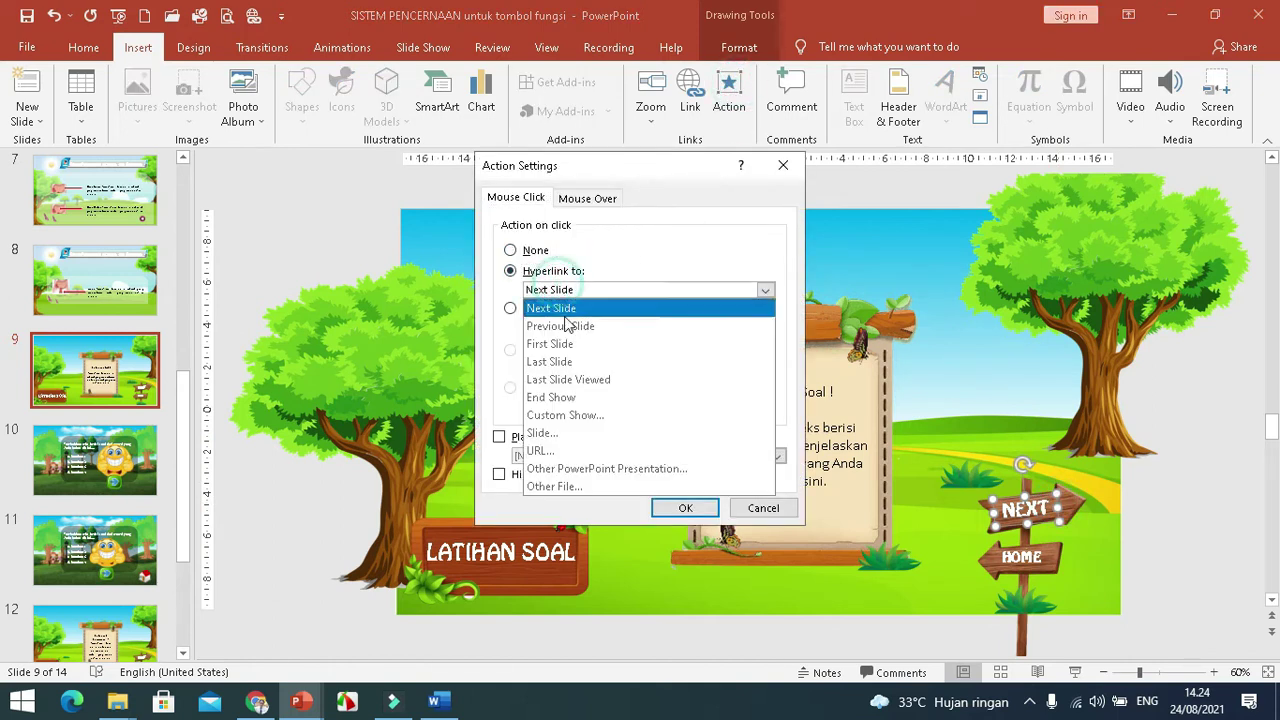
{"action": "left_click", "coordinate": [562, 434]}
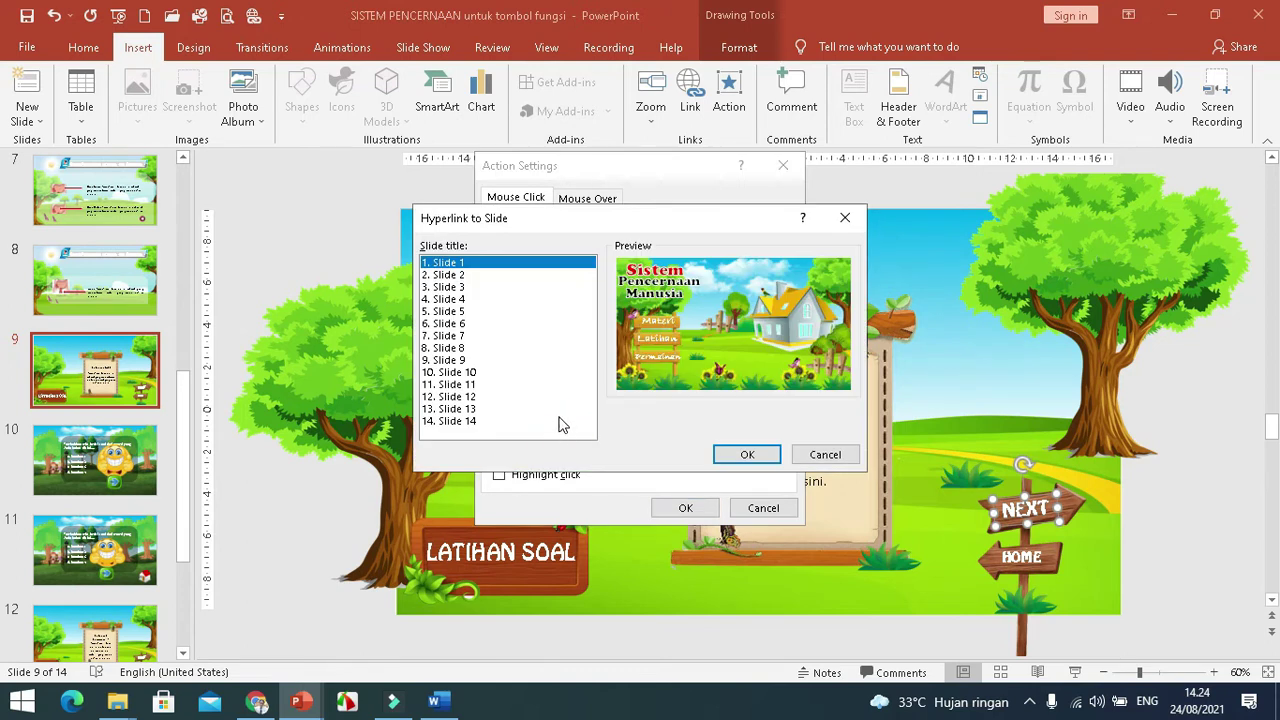
{"action": "left_click", "coordinate": [467, 372]}
{"action": "left_click", "coordinate": [735, 455]}
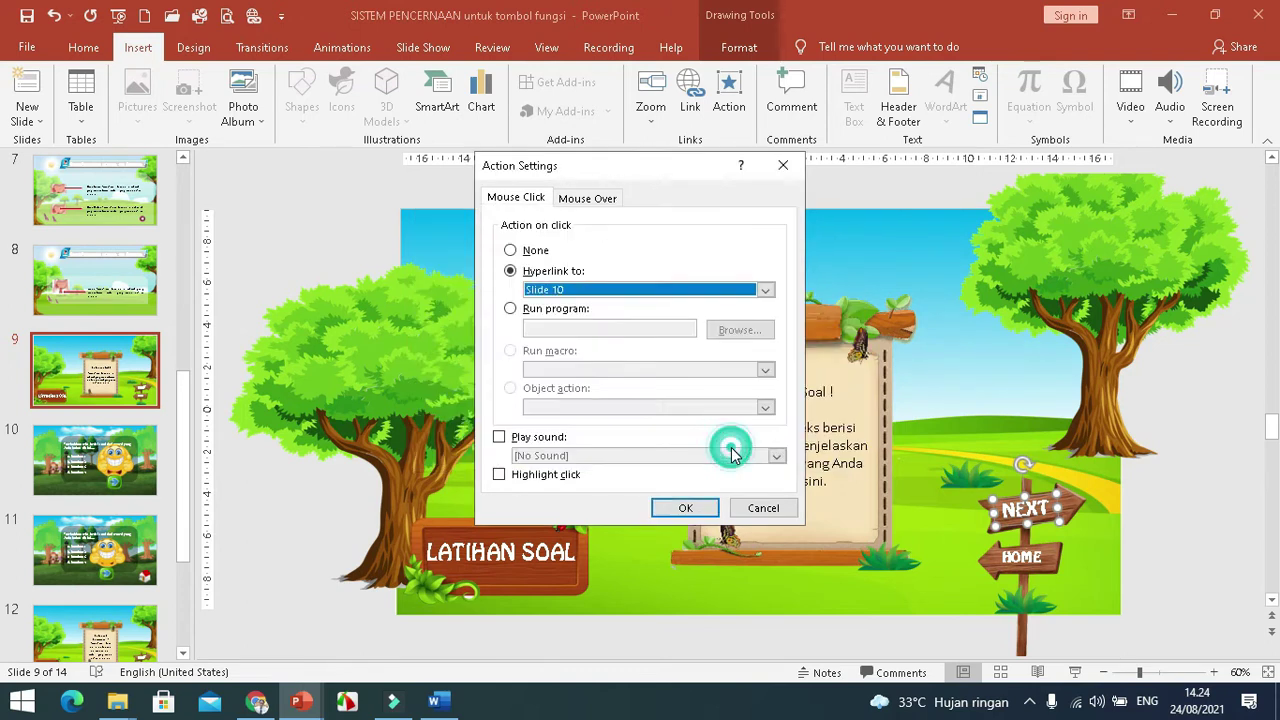
{"action": "left_click", "coordinate": [540, 440]}
{"action": "left_click", "coordinate": [590, 457]}
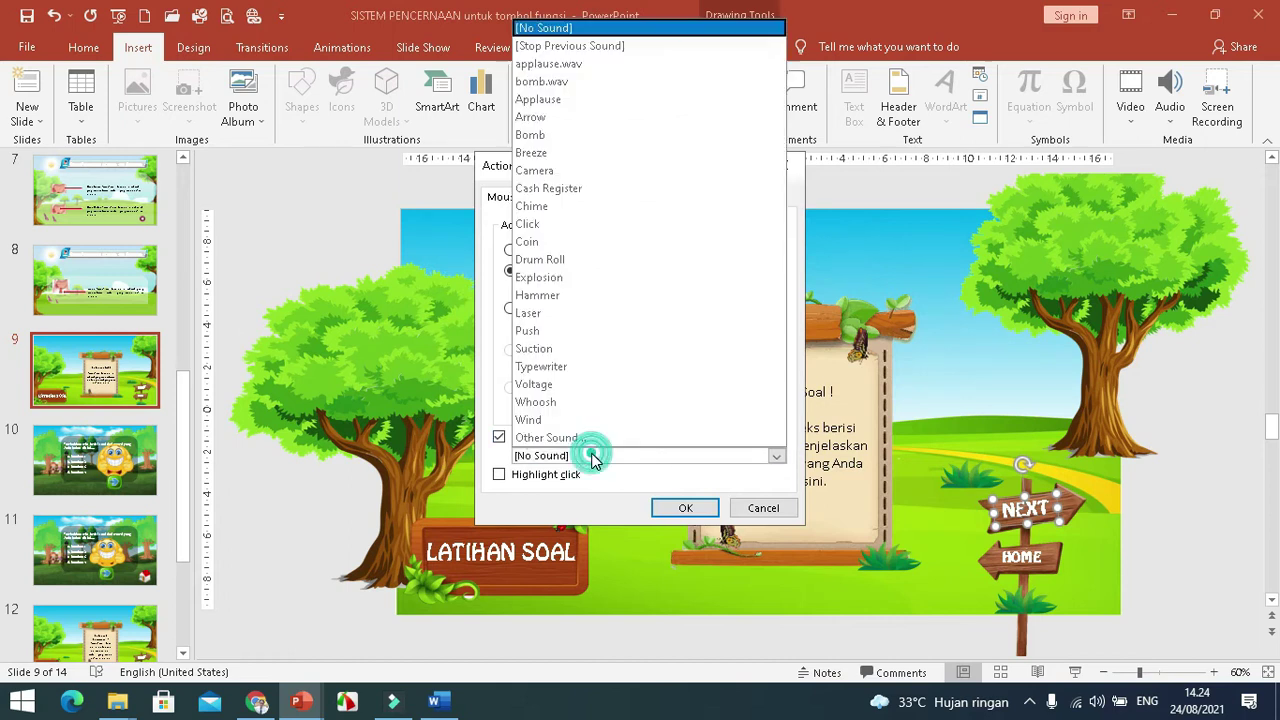
{"action": "left_click", "coordinate": [524, 219]}
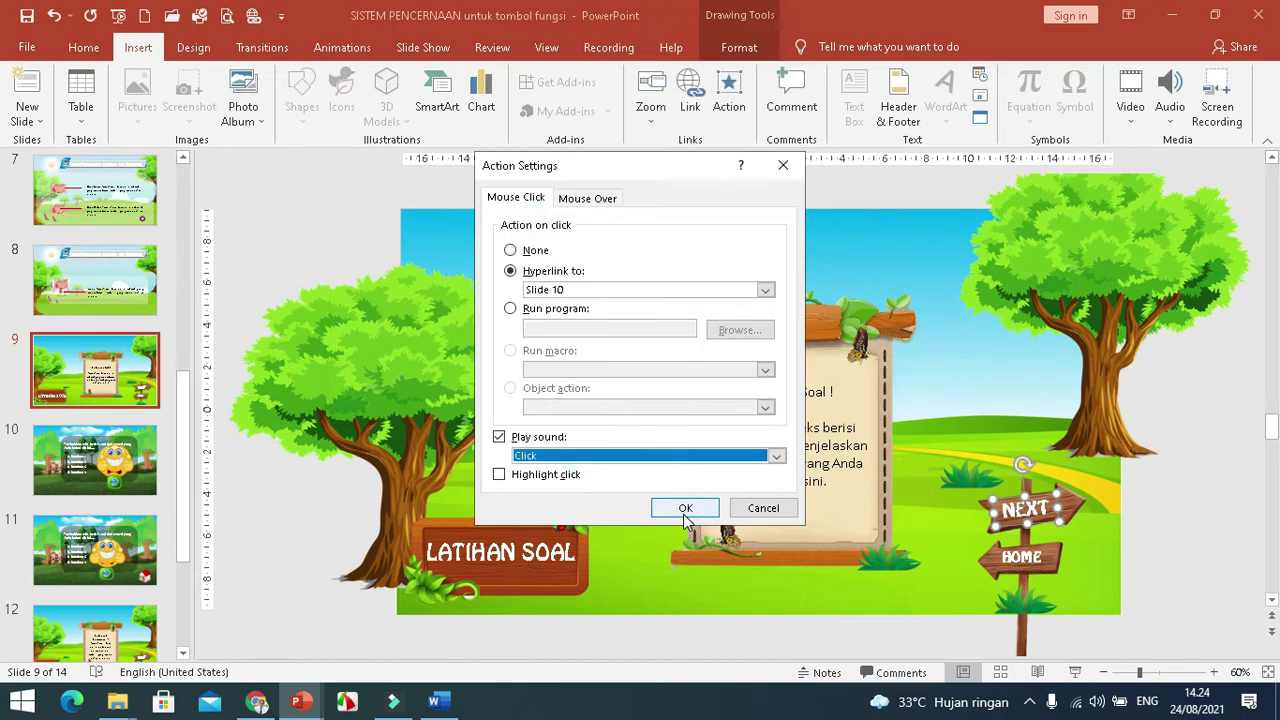
{"action": "left_click", "coordinate": [685, 508]}
{"action": "left_click", "coordinate": [136, 540]}
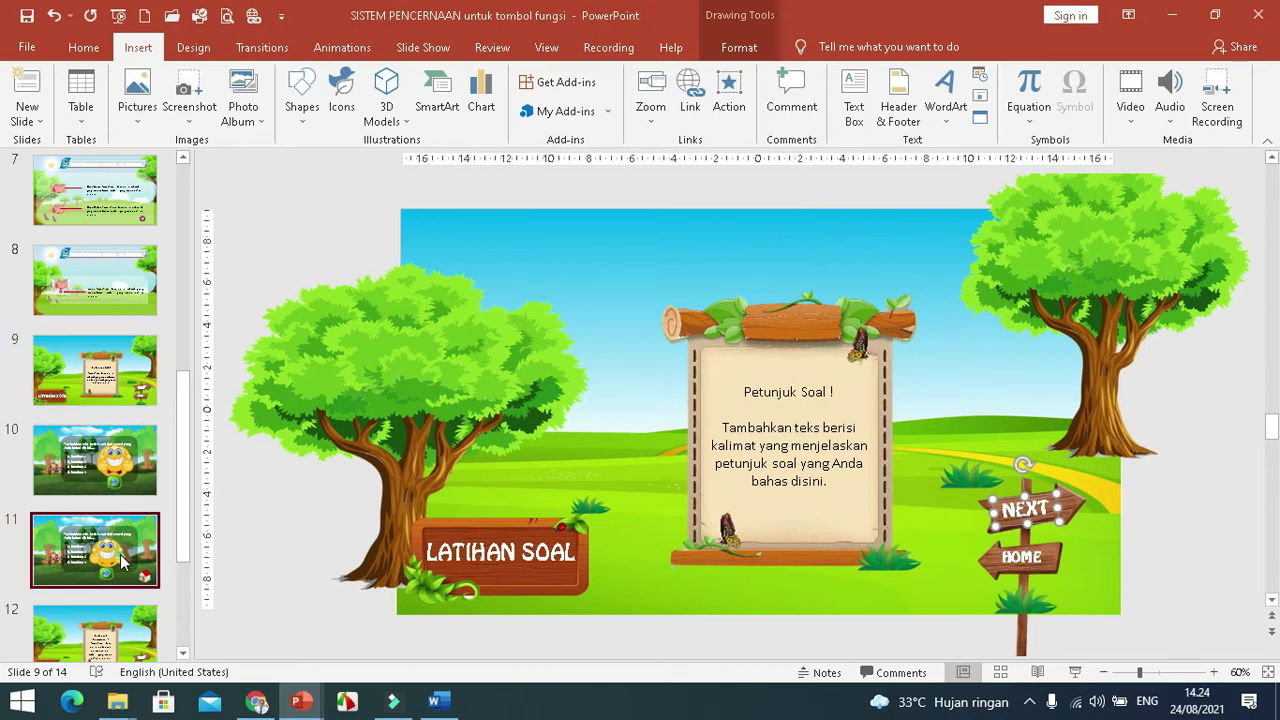
{"action": "scroll", "coordinate": [137, 450], "scroll_direction": "down", "scroll_amount": 3}
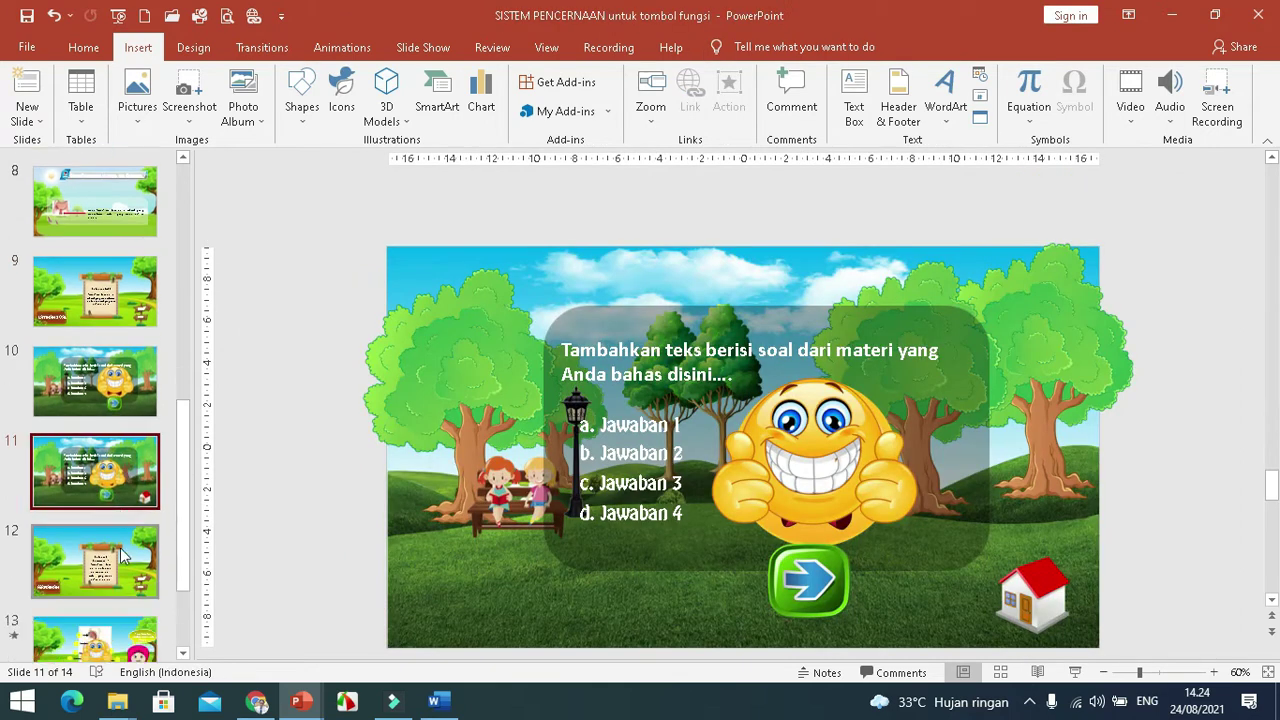
Hyperlink slide 11's house picture to Slide 1 with the Click sound.
{"action": "left_click", "coordinate": [1048, 598]}
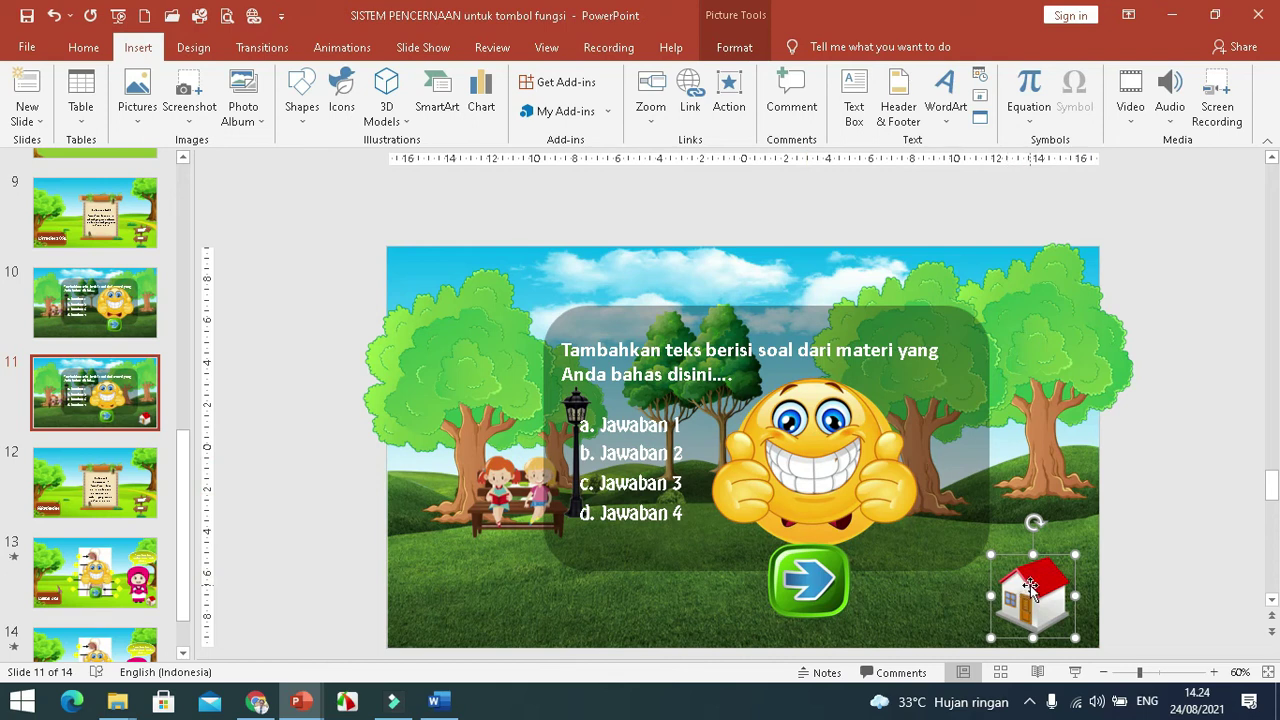
{"action": "left_click", "coordinate": [729, 91]}
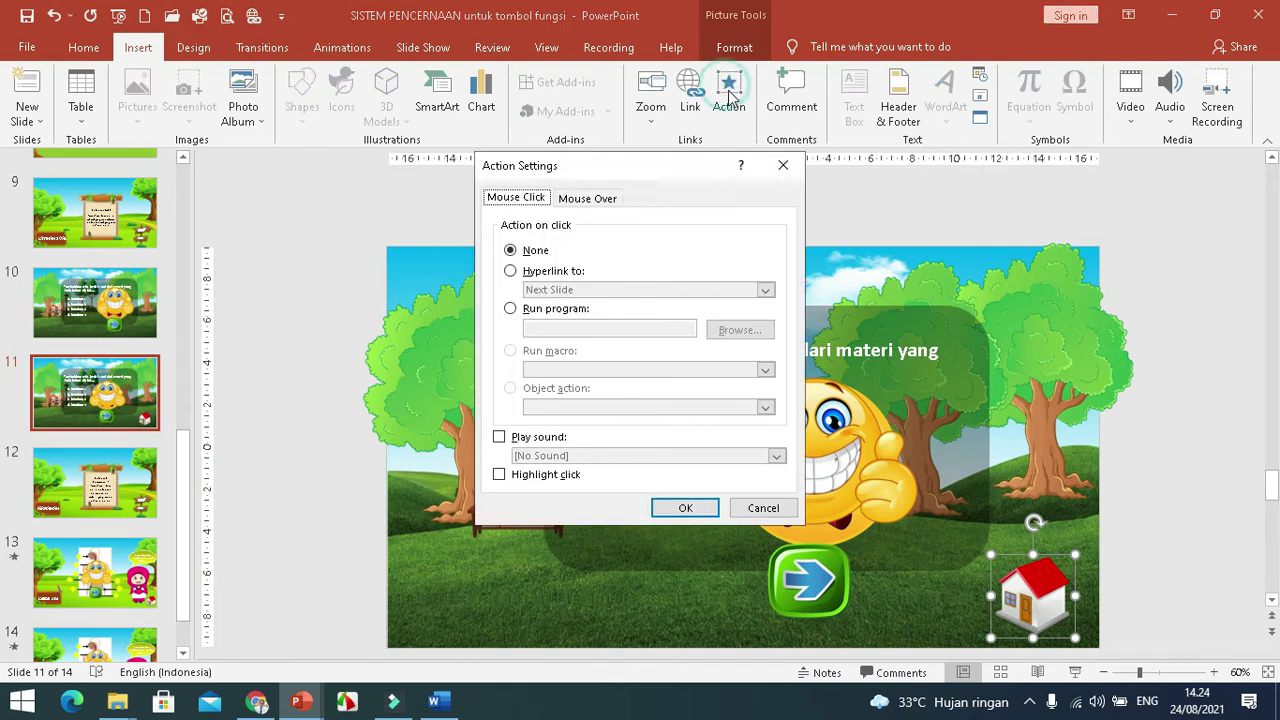
{"action": "left_click", "coordinate": [531, 274]}
{"action": "left_click", "coordinate": [552, 290]}
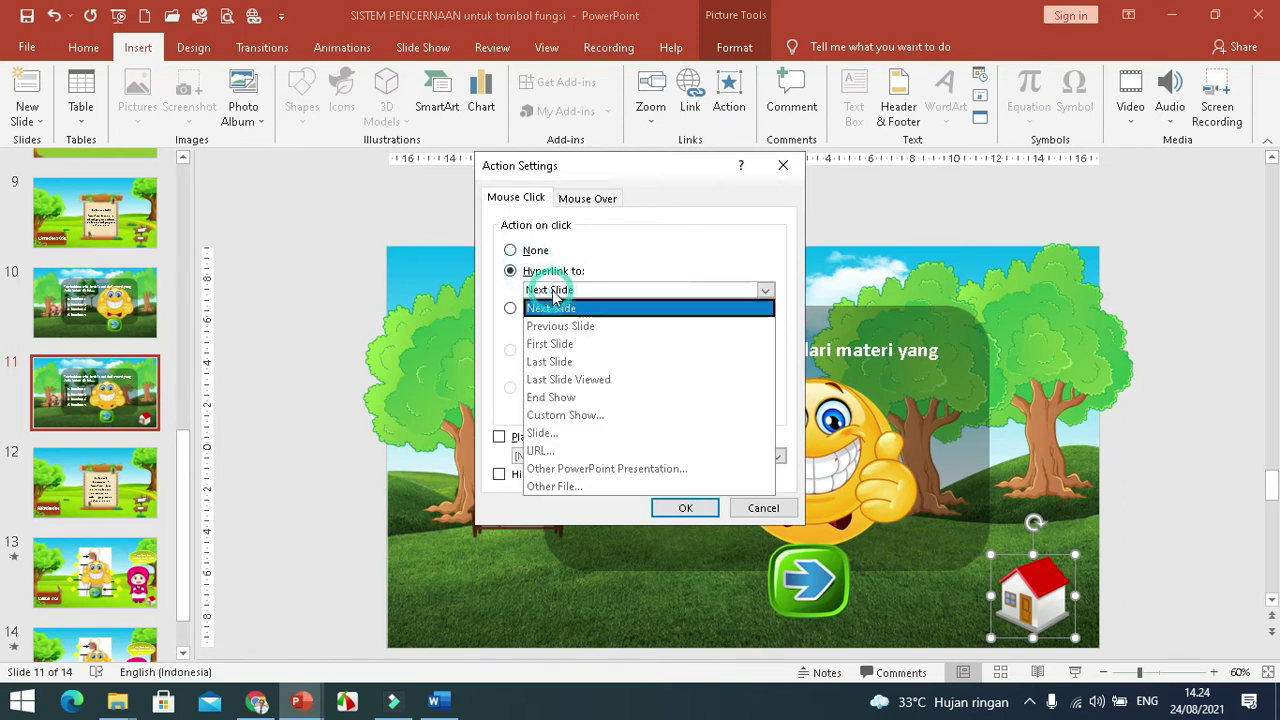
{"action": "left_click", "coordinate": [562, 433]}
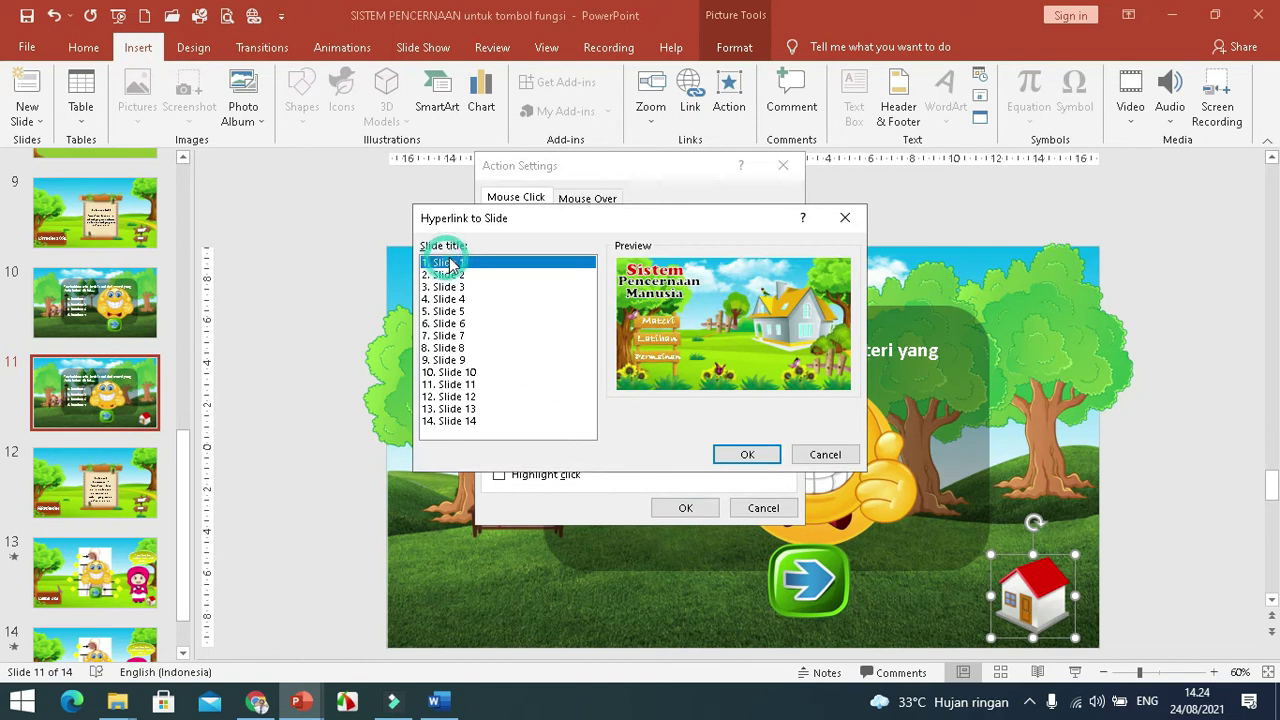
{"action": "left_click", "coordinate": [747, 455]}
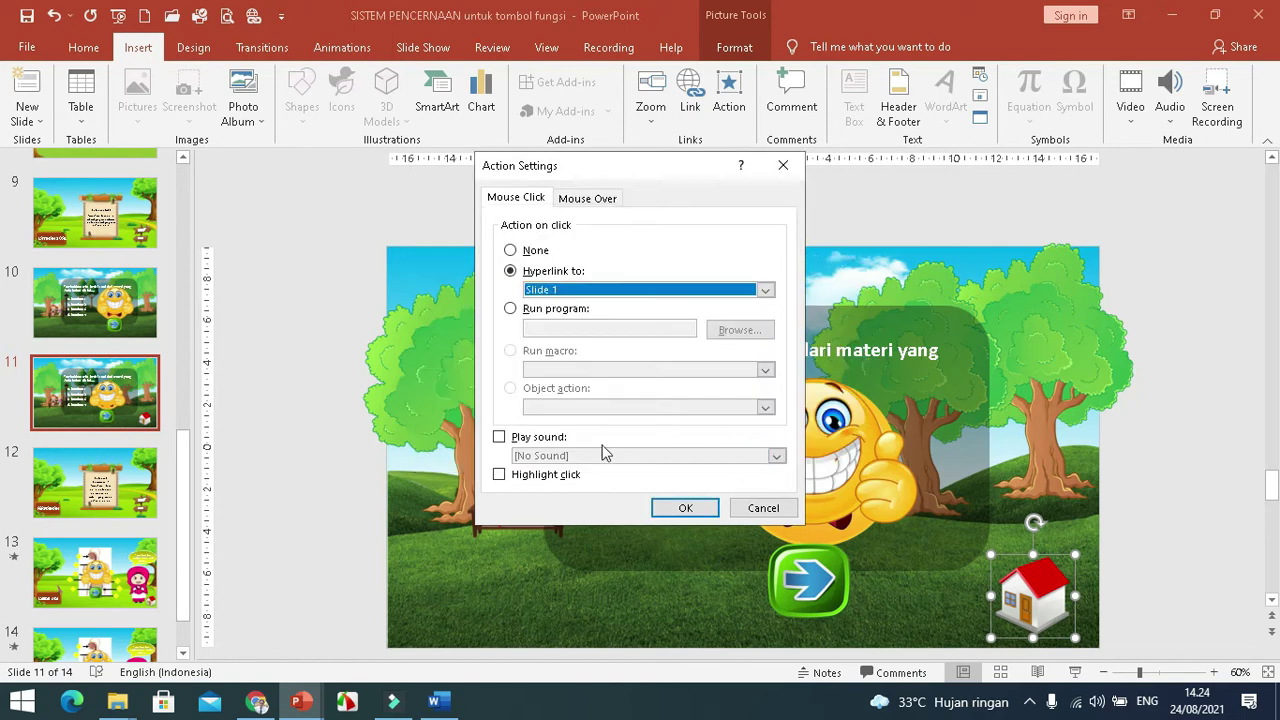
{"action": "left_click", "coordinate": [535, 437]}
{"action": "left_click", "coordinate": [565, 455]}
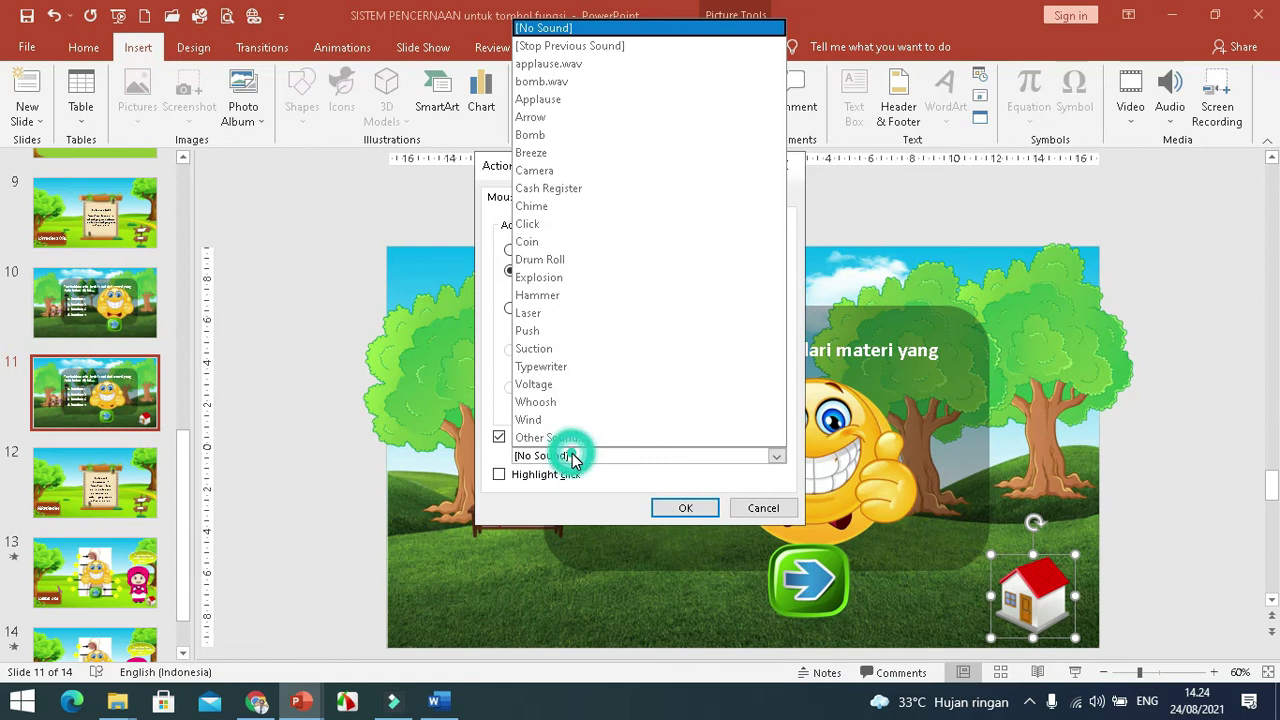
{"action": "left_click", "coordinate": [530, 224]}
{"action": "left_click", "coordinate": [663, 511]}
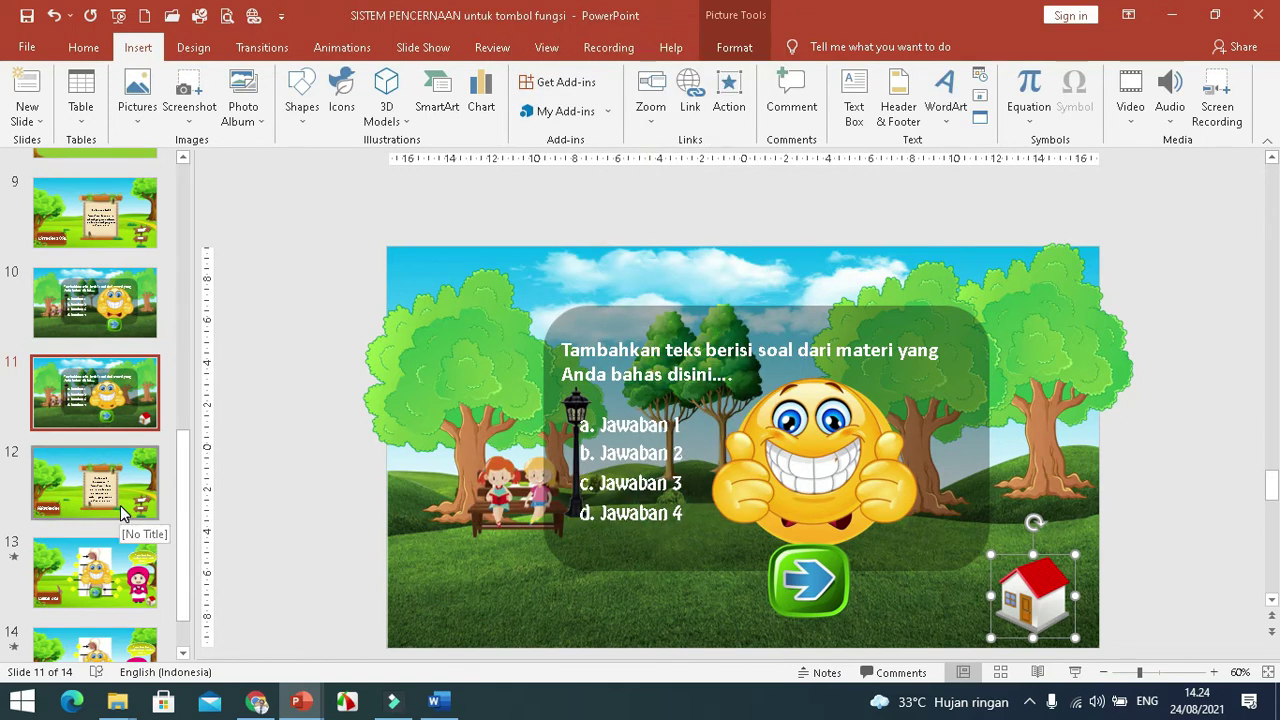
Scroll the slide thumbnails back up to slide 1.
{"action": "scroll", "coordinate": [120, 505], "scroll_direction": "down", "scroll_amount": 1}
{"action": "scroll", "coordinate": [120, 512], "scroll_direction": "up", "scroll_amount": 3}
{"action": "scroll", "coordinate": [120, 512], "scroll_direction": "up", "scroll_amount": 5}
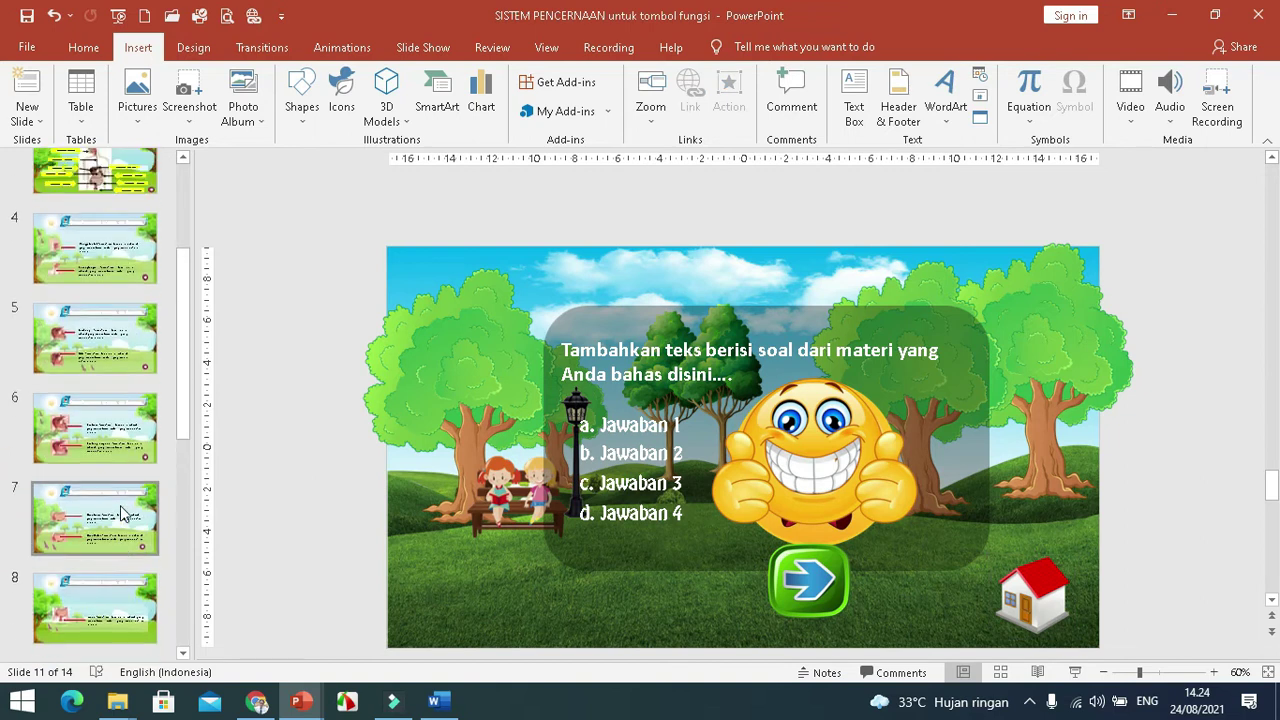
{"action": "scroll", "coordinate": [120, 512], "scroll_direction": "up", "scroll_amount": 2}
Start the slide show from slide 1 and follow the Materi link.
{"action": "left_click", "coordinate": [95, 200]}
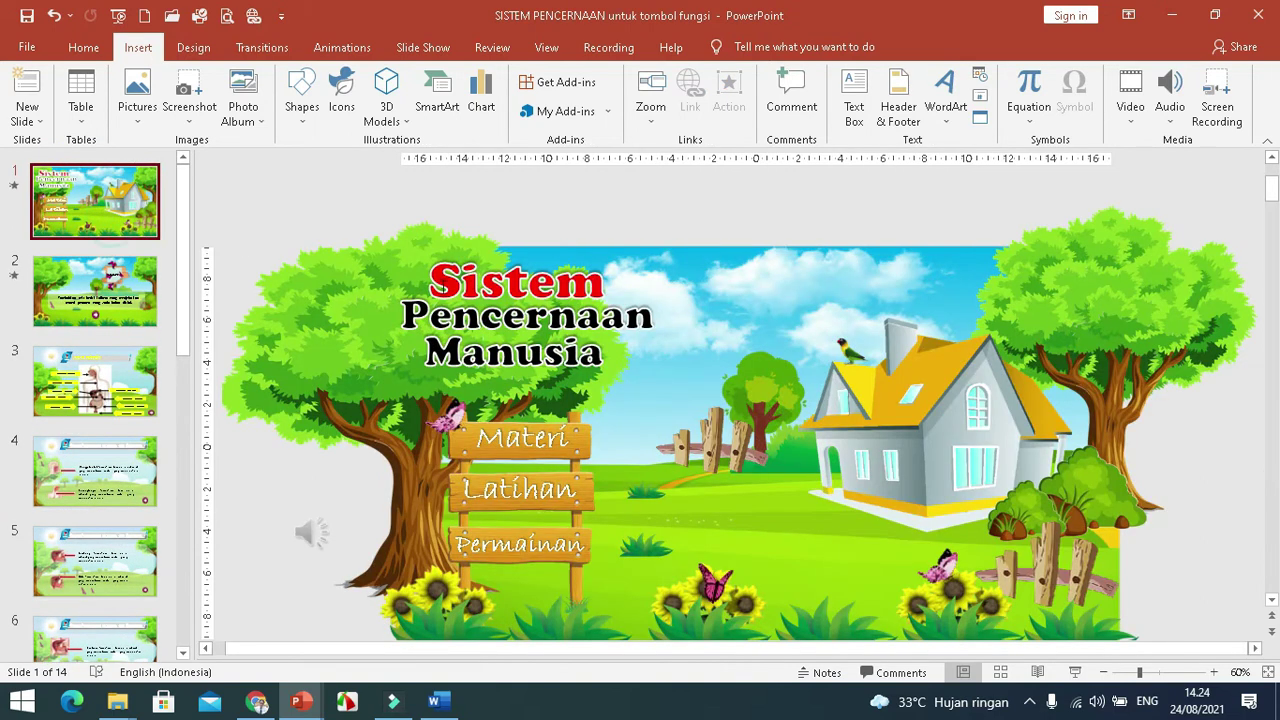
{"action": "left_click", "coordinate": [1077, 673]}
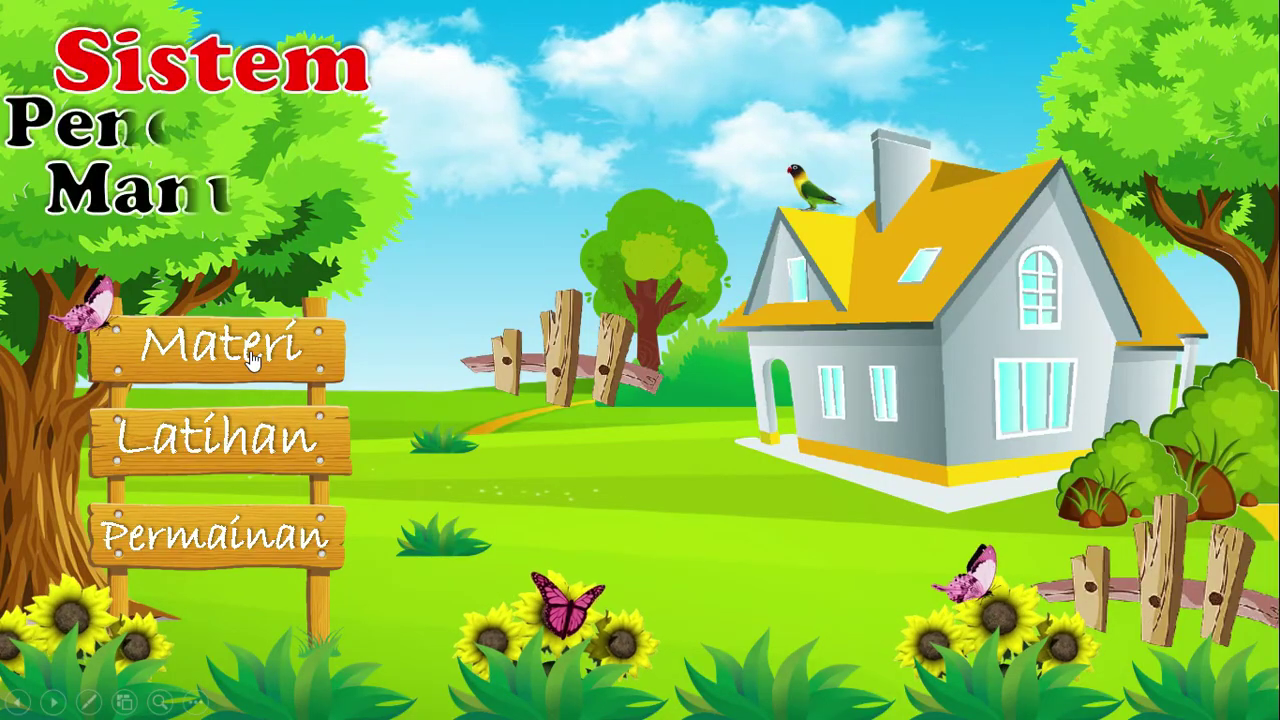
{"action": "left_click", "coordinate": [252, 365]}
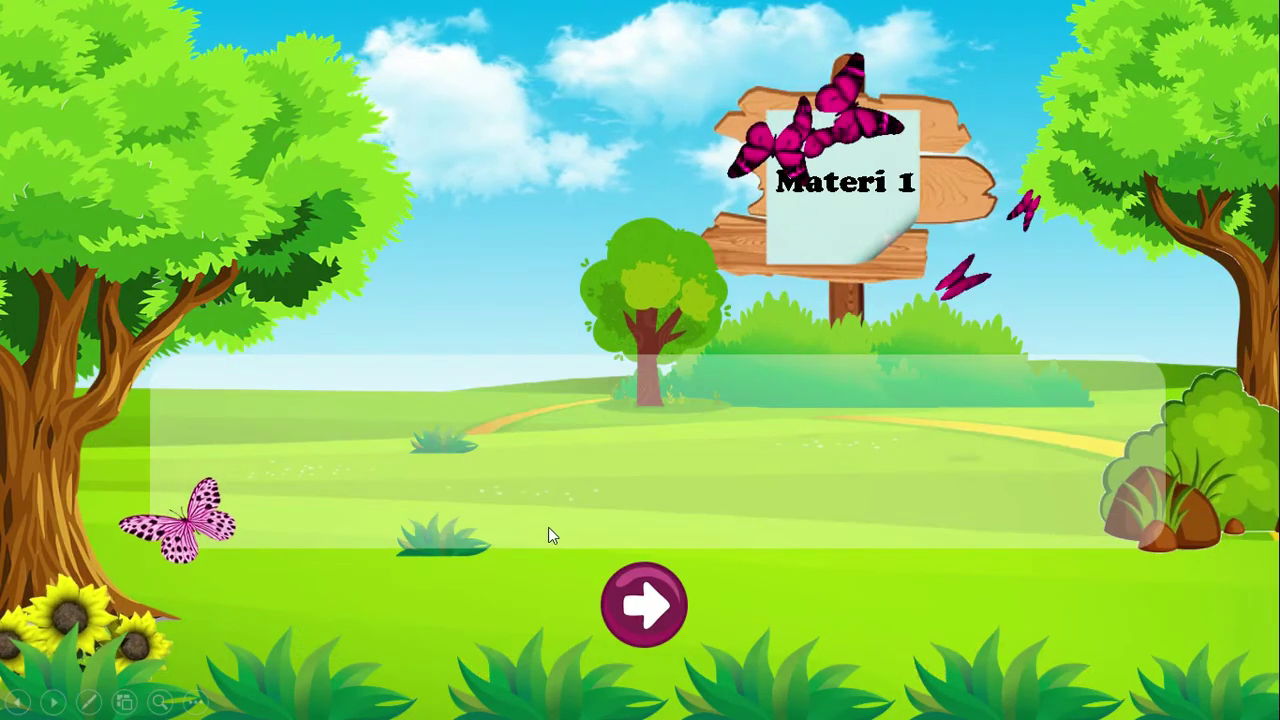
Step through the organ slides to Latihan Soal, then use HOME to return to the title slide.
{"action": "left_click", "coordinate": [645, 612]}
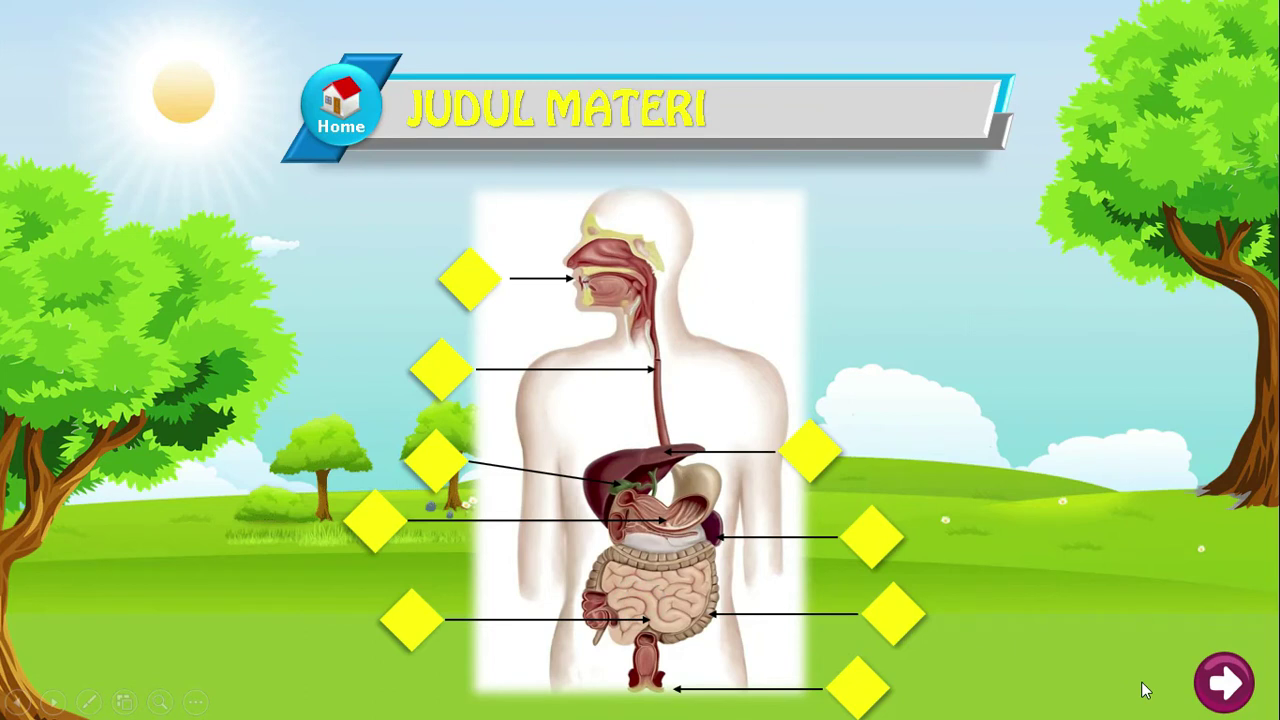
{"action": "left_click", "coordinate": [1222, 686]}
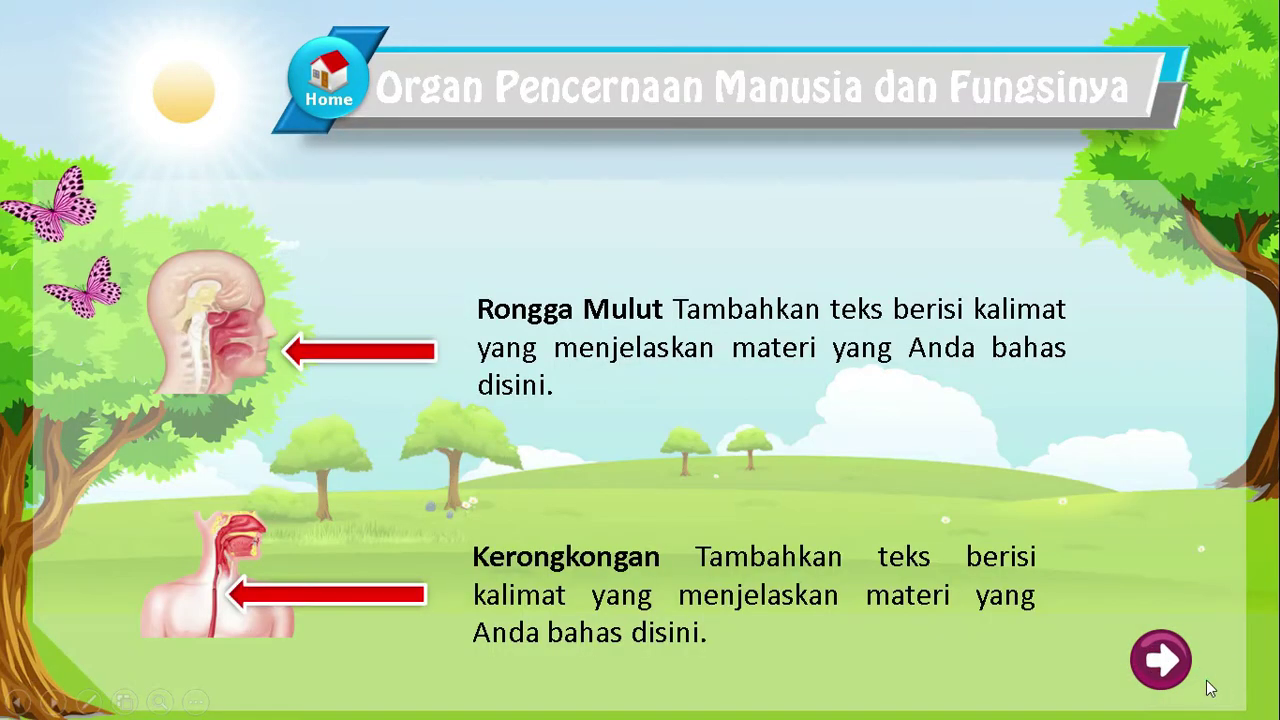
{"action": "left_click", "coordinate": [1163, 660]}
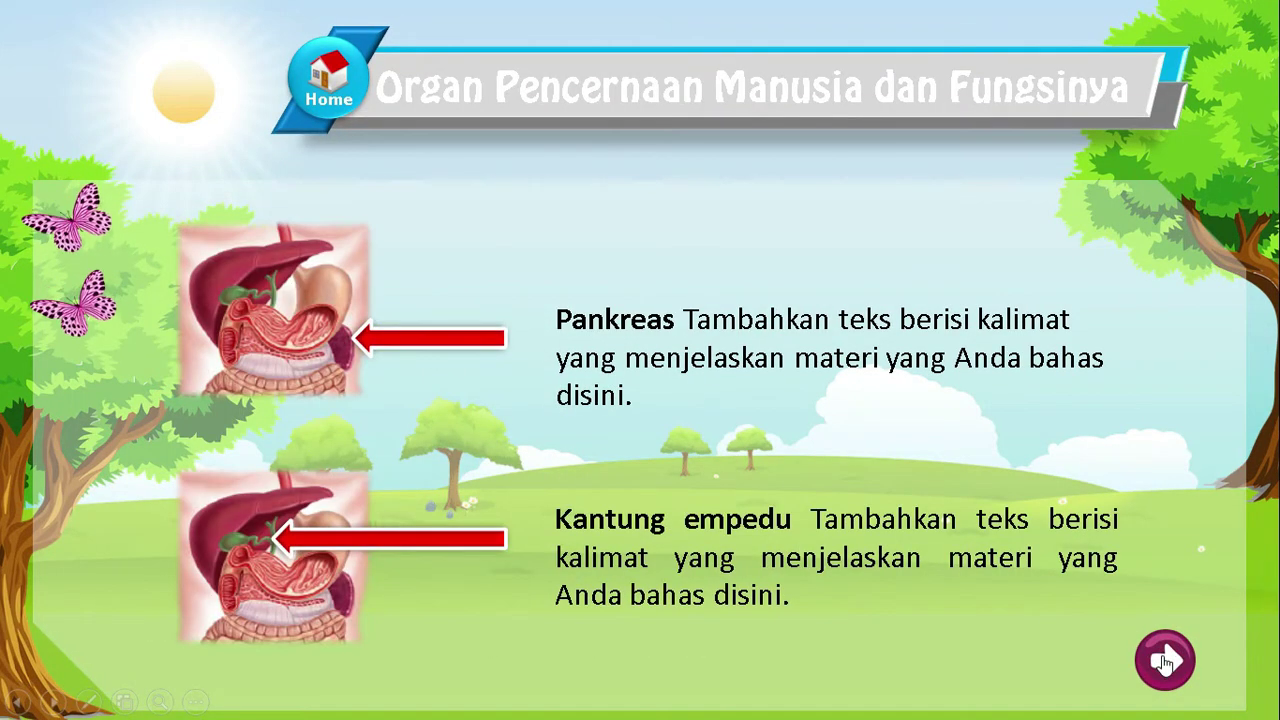
{"action": "left_click", "coordinate": [1163, 660]}
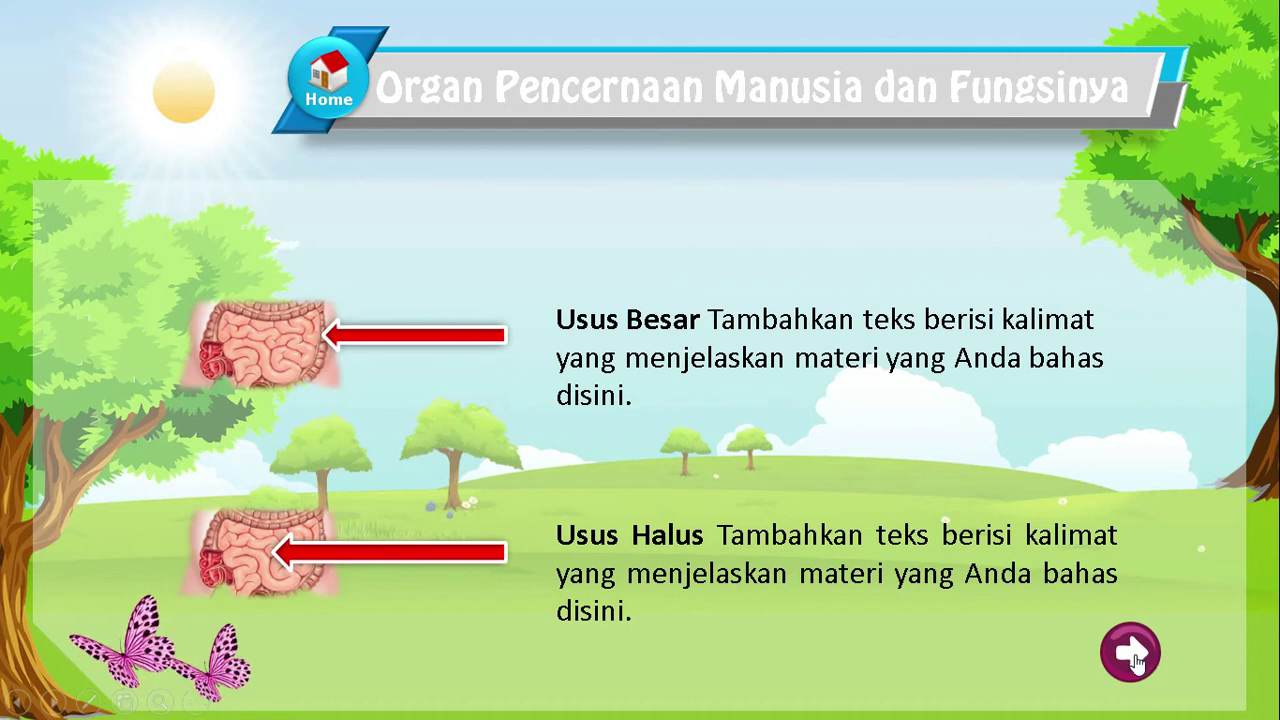
{"action": "left_click", "coordinate": [1160, 658]}
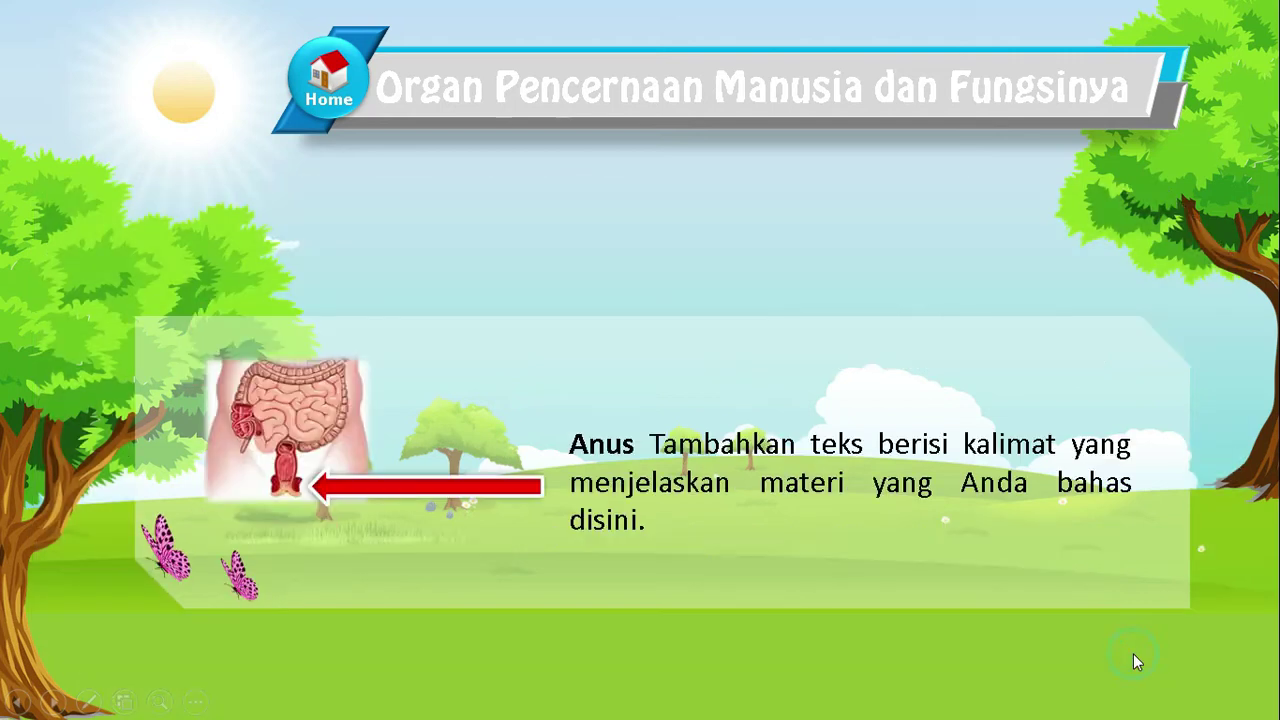
{"action": "left_click", "coordinate": [511, 597]}
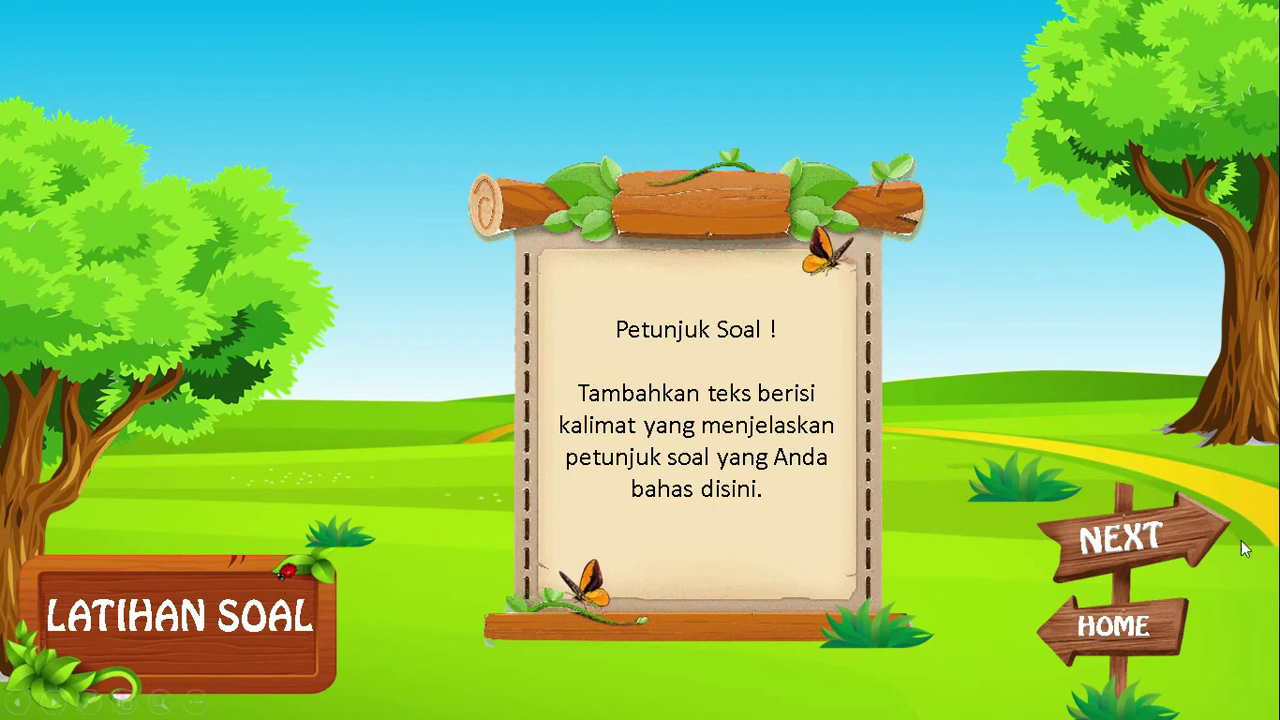
{"action": "left_click", "coordinate": [1100, 638]}
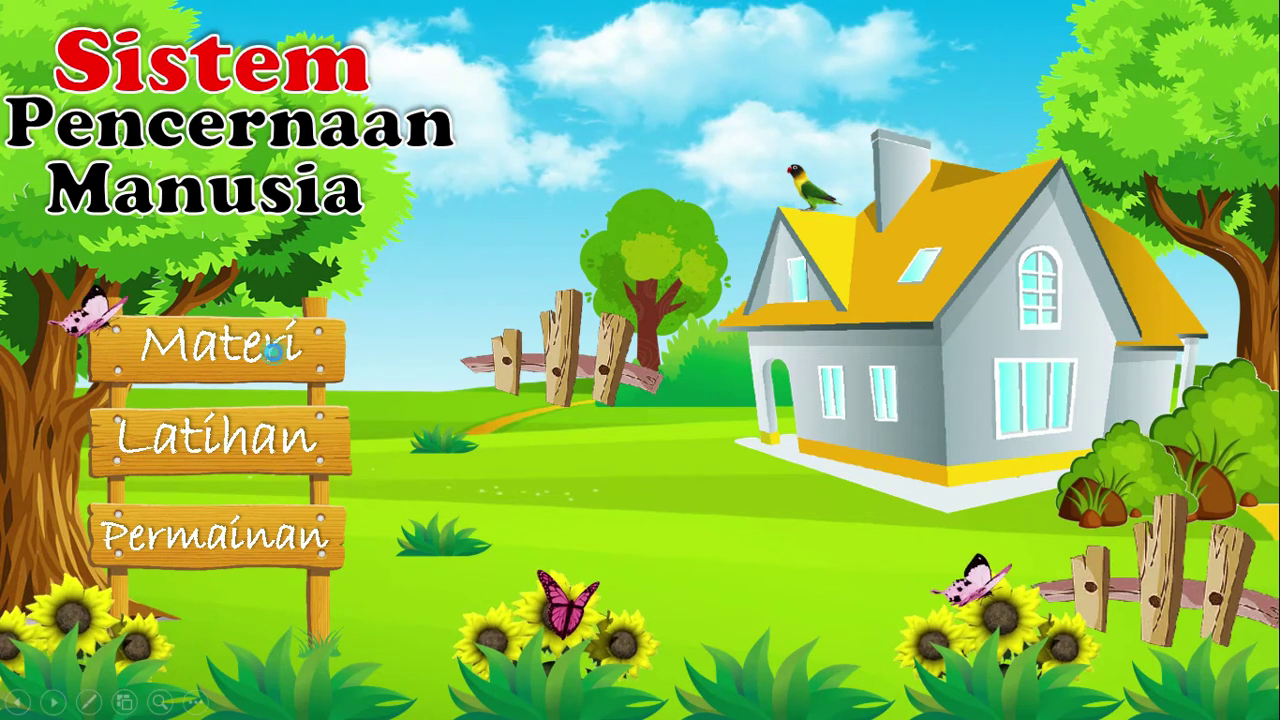
Follow Materi and the arrow buttons through Latihan Soal to the first quiz question.
{"action": "left_click", "coordinate": [277, 362]}
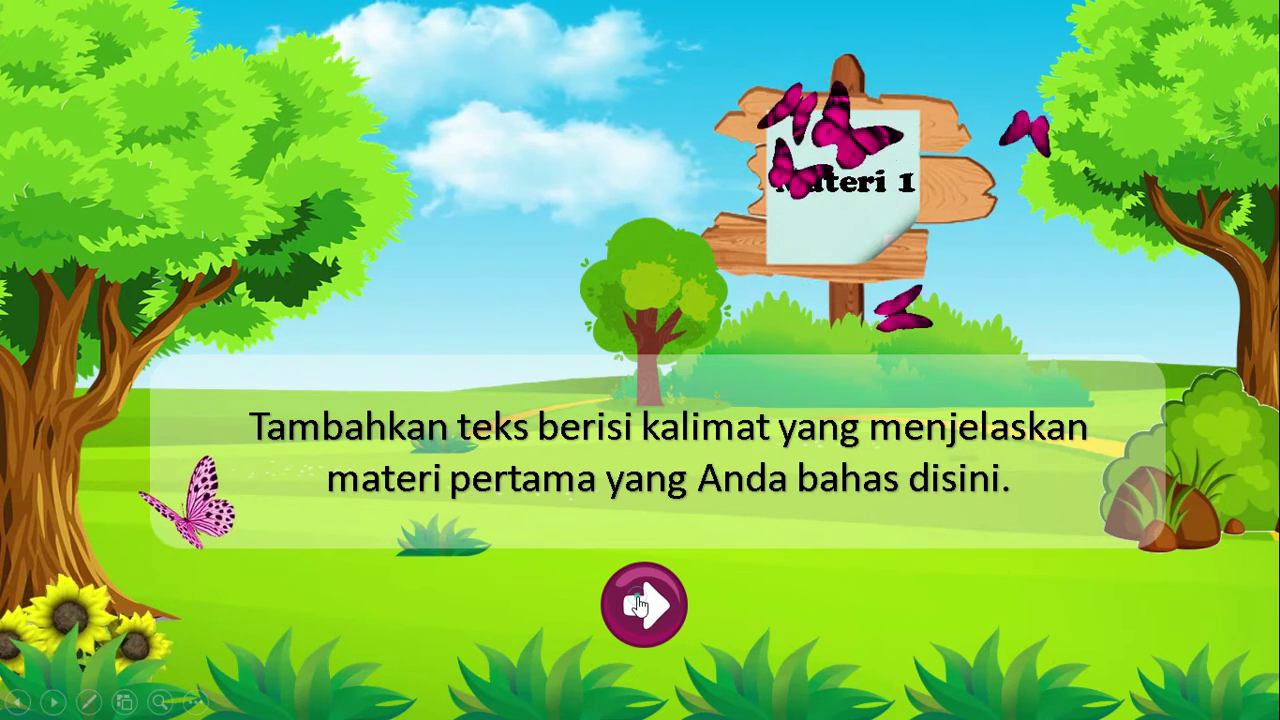
{"action": "left_click", "coordinate": [638, 597]}
{"action": "left_click", "coordinate": [1215, 695]}
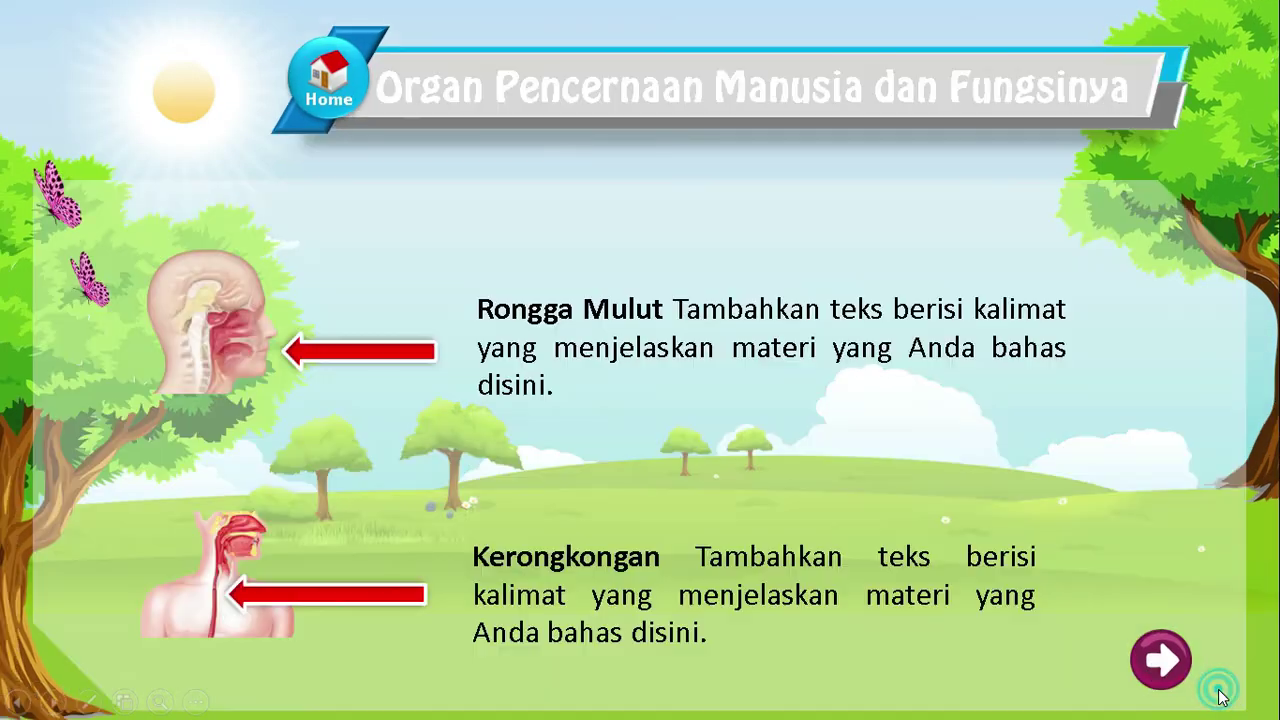
{"action": "left_click", "coordinate": [1181, 684]}
{"action": "left_click", "coordinate": [1181, 682]}
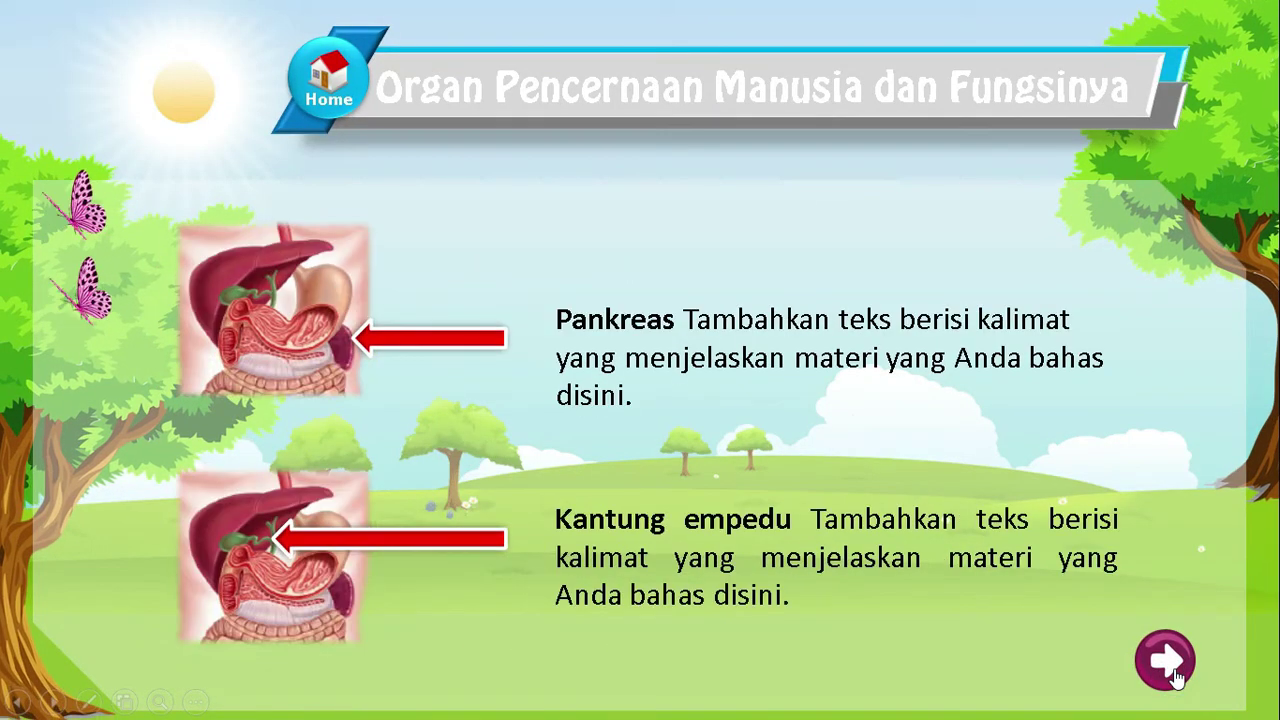
{"action": "left_click", "coordinate": [1168, 662]}
{"action": "left_click", "coordinate": [1174, 668]}
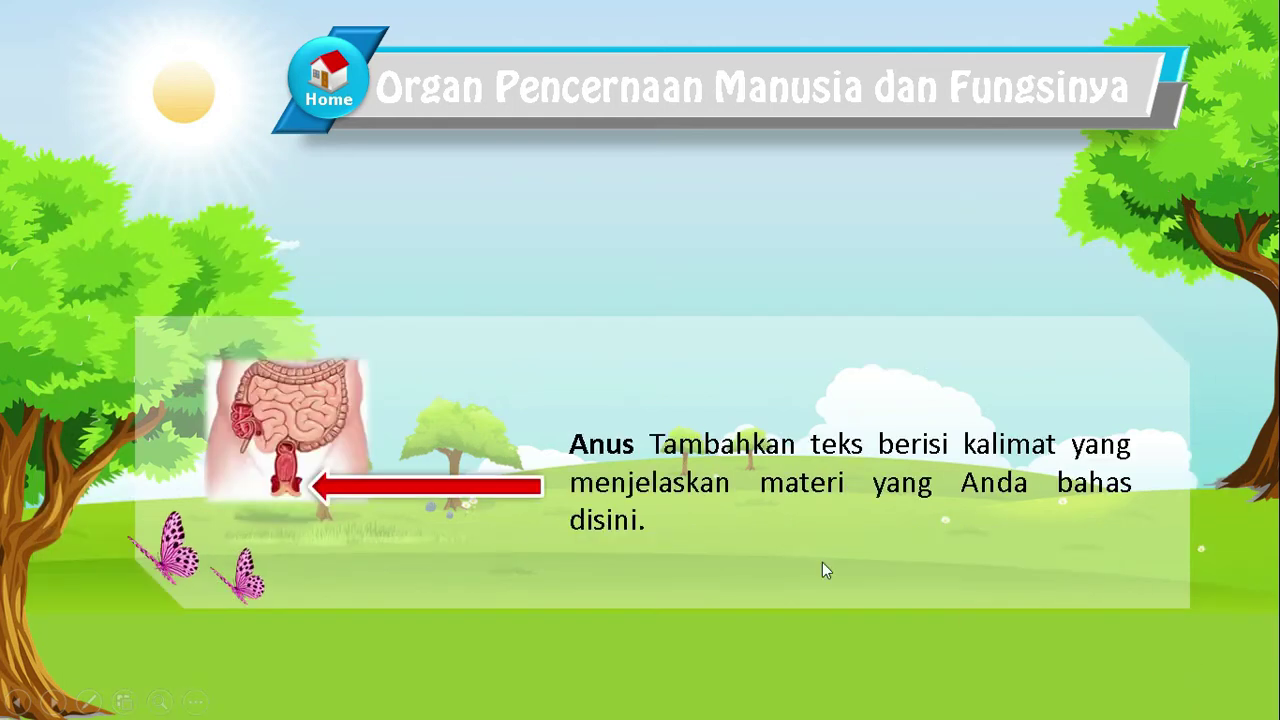
{"action": "left_click", "coordinate": [746, 523]}
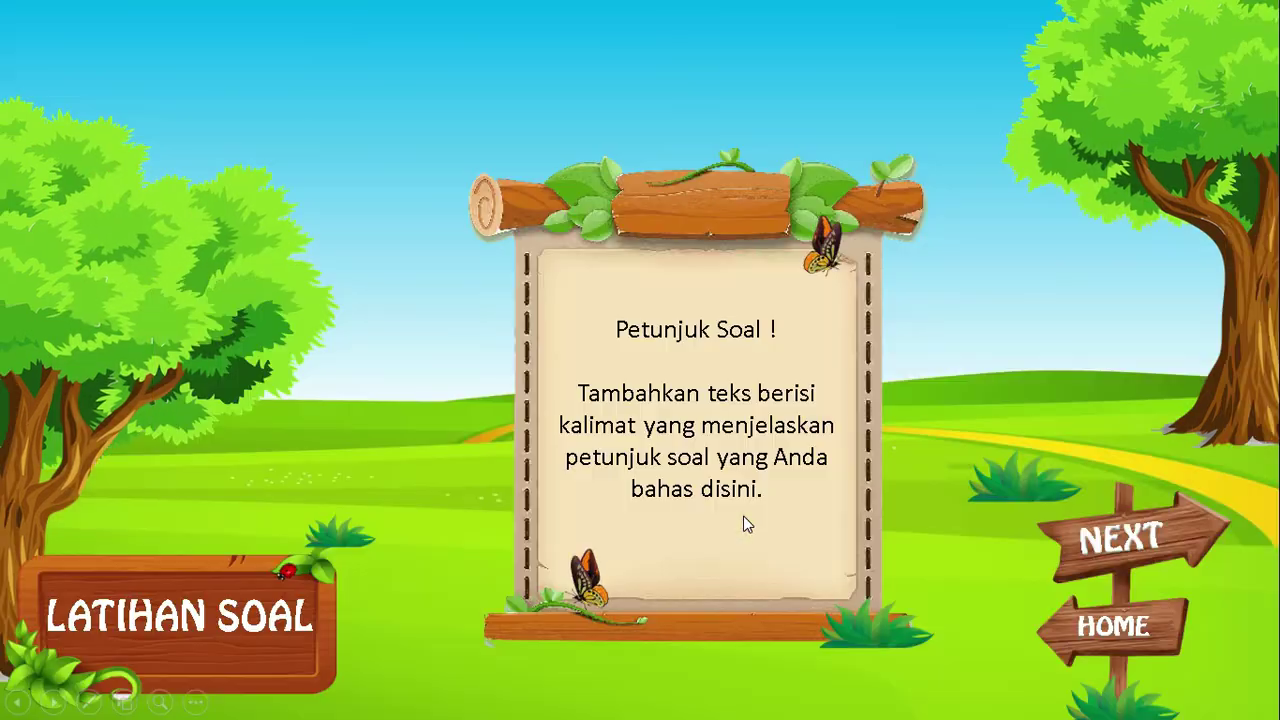
{"action": "left_click", "coordinate": [1097, 546]}
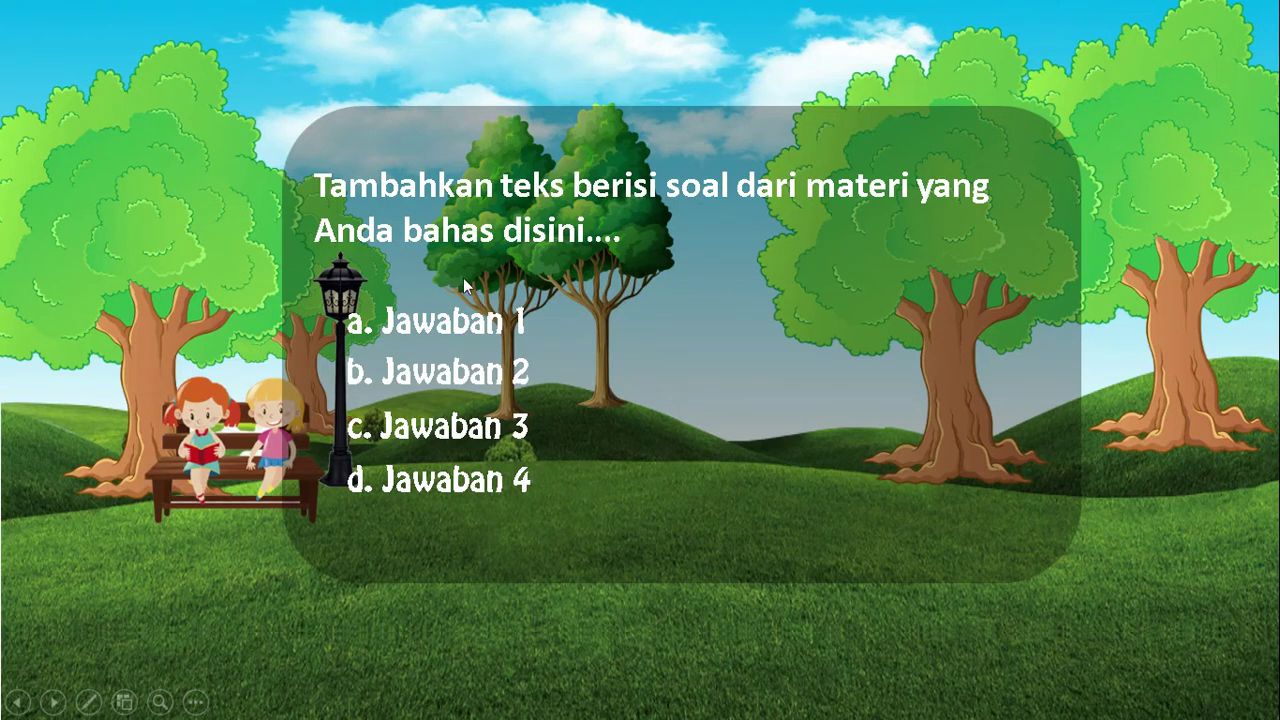
Test quiz answers a, c and b, checking the thumbs-up and crying feedback.
{"action": "left_click", "coordinate": [447, 333]}
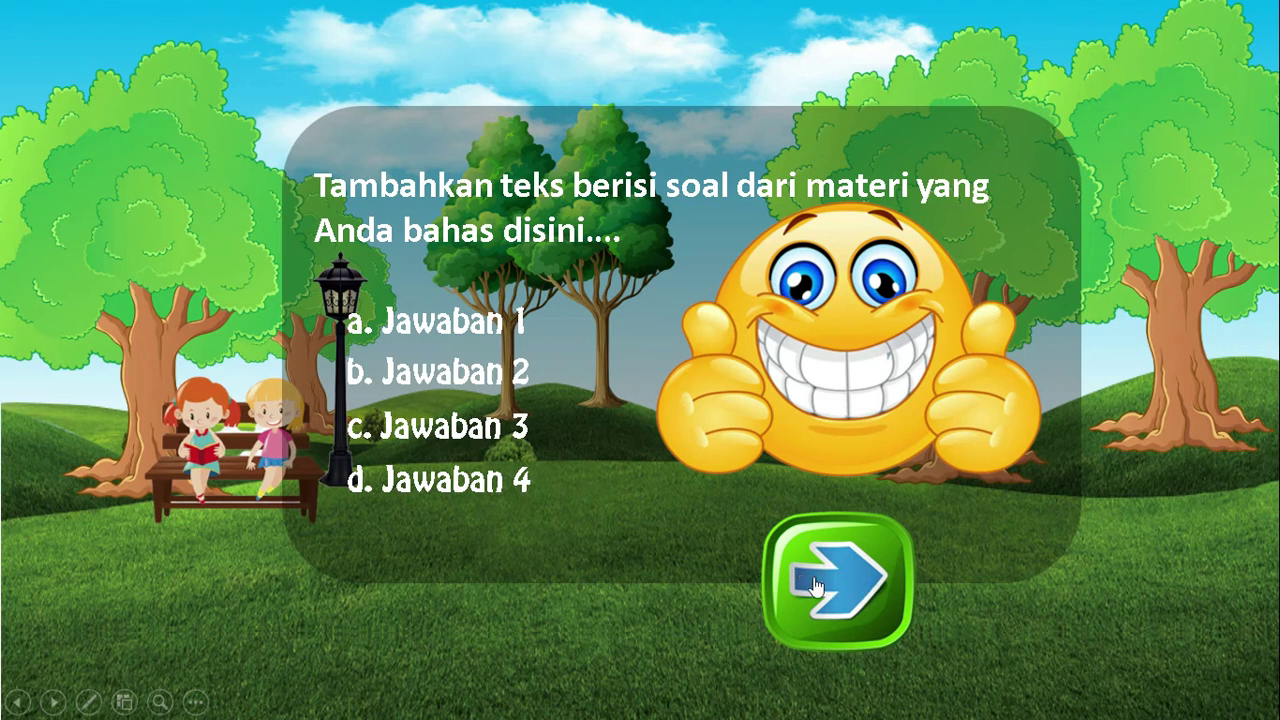
{"action": "left_click", "coordinate": [843, 595]}
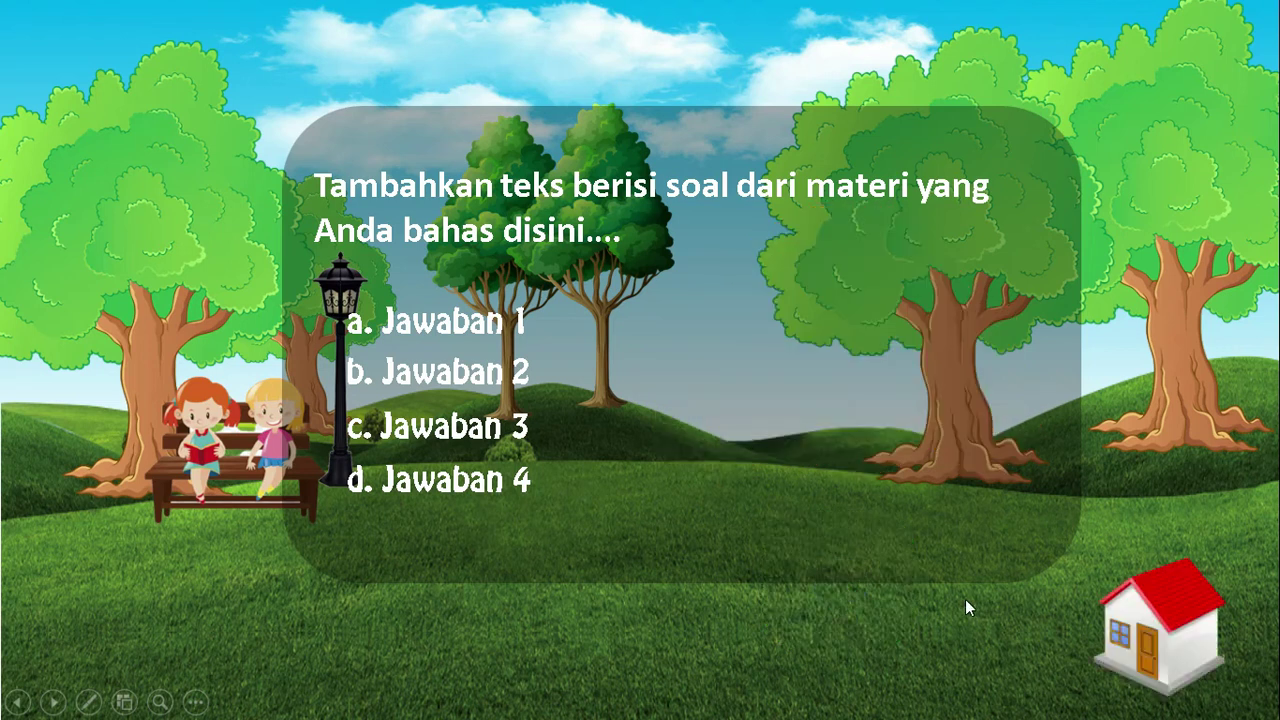
{"action": "left_click", "coordinate": [464, 441]}
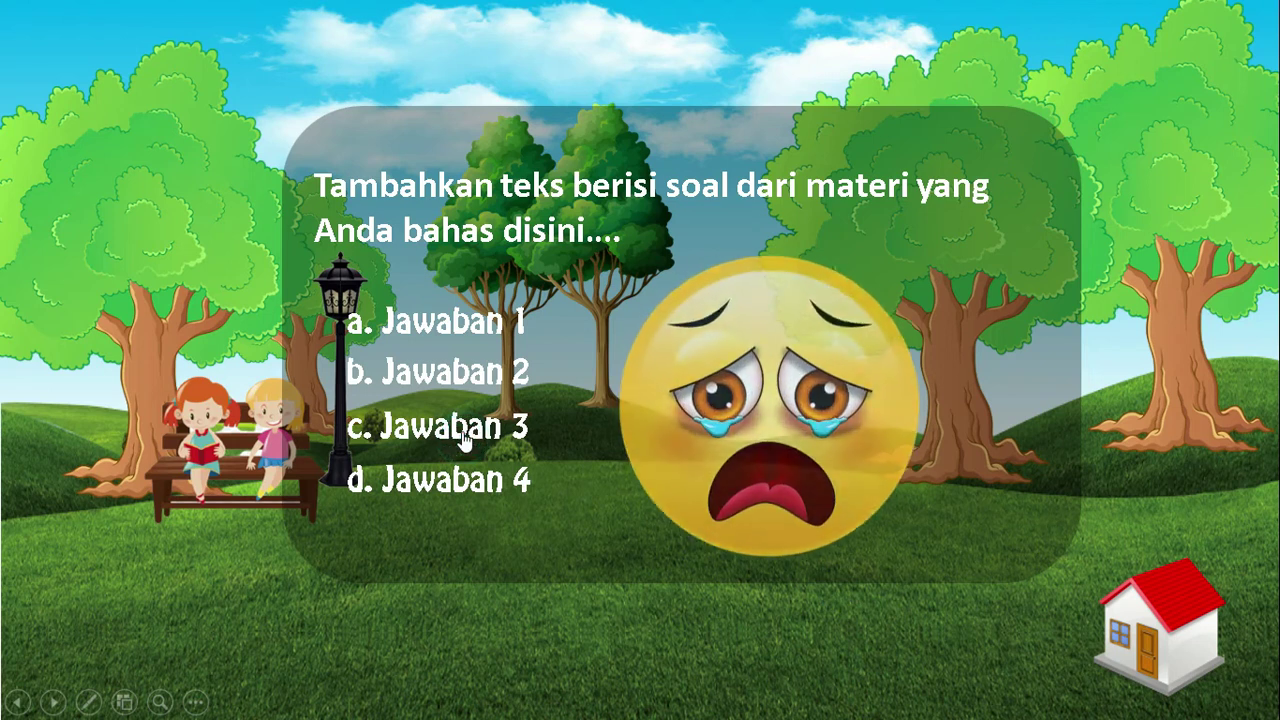
{"action": "left_click", "coordinate": [449, 391]}
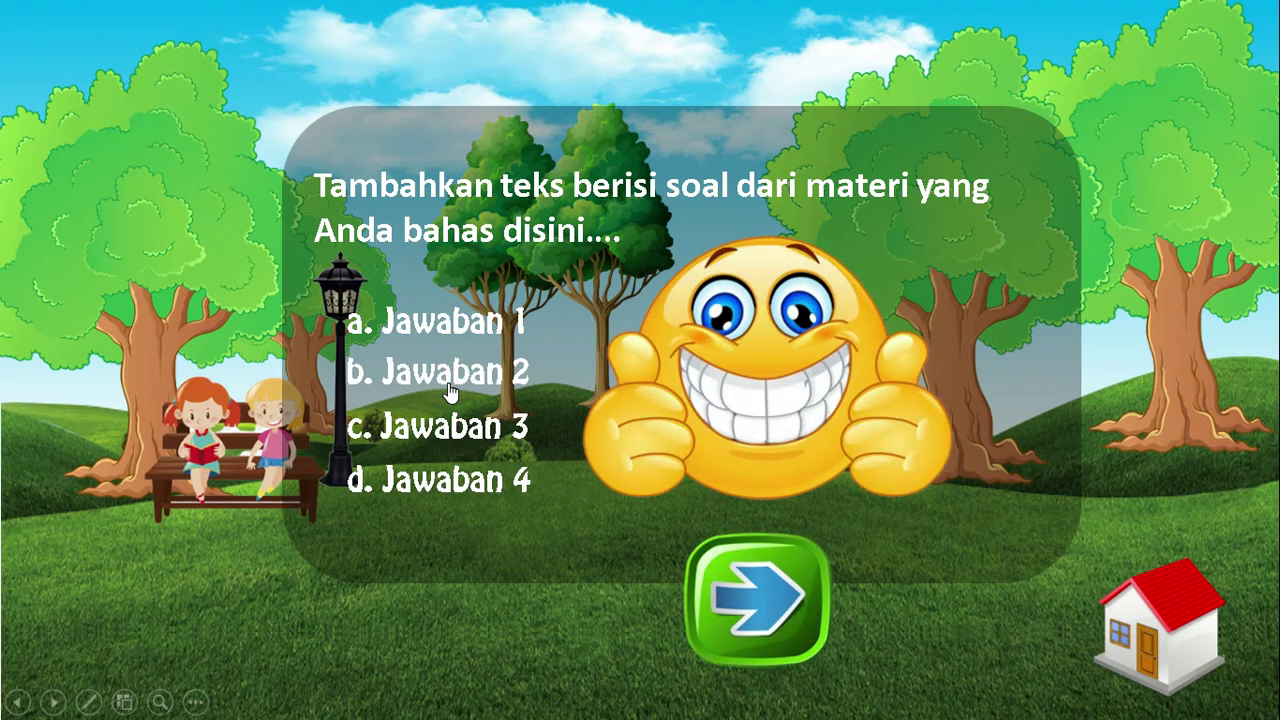
Use the quiz slide's house icon to jump back to the Sistem Pencernaan Manusia title slide.
{"action": "left_click", "coordinate": [1156, 626]}
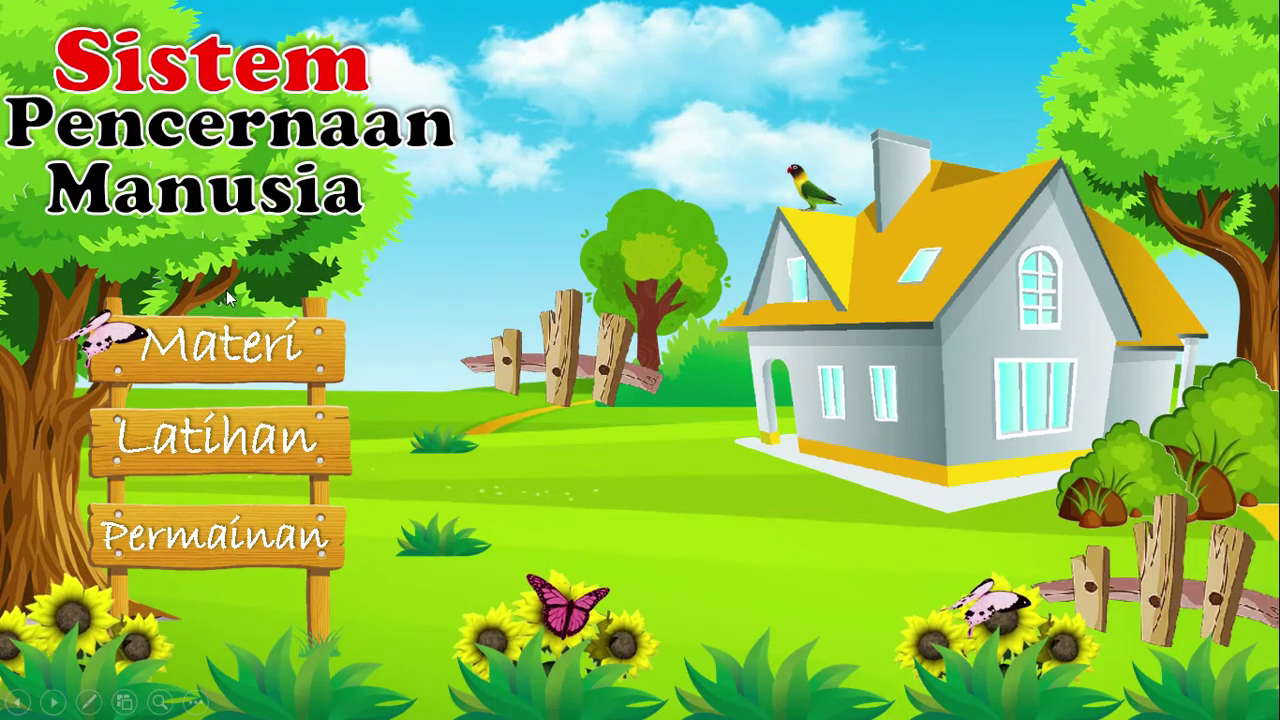